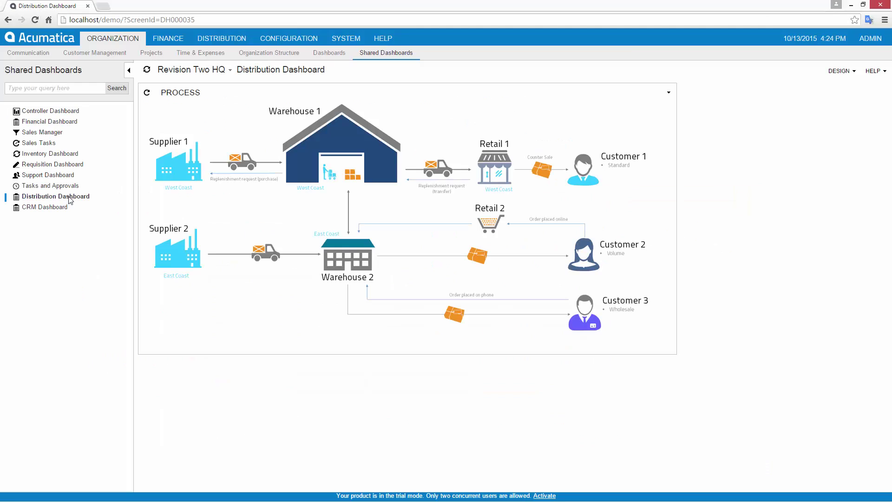
Start a new payment from the first customer's record, USA Bartending School
left_click(591, 168)
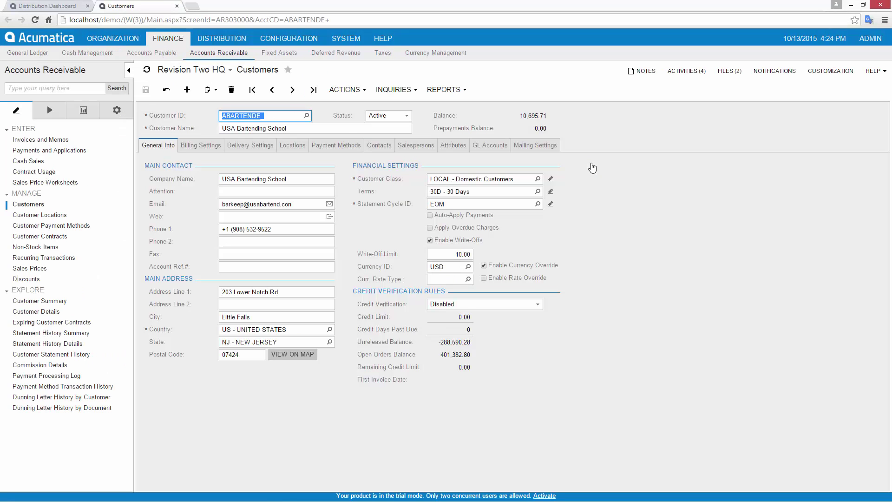
left_click(347, 90)
left_click(359, 155)
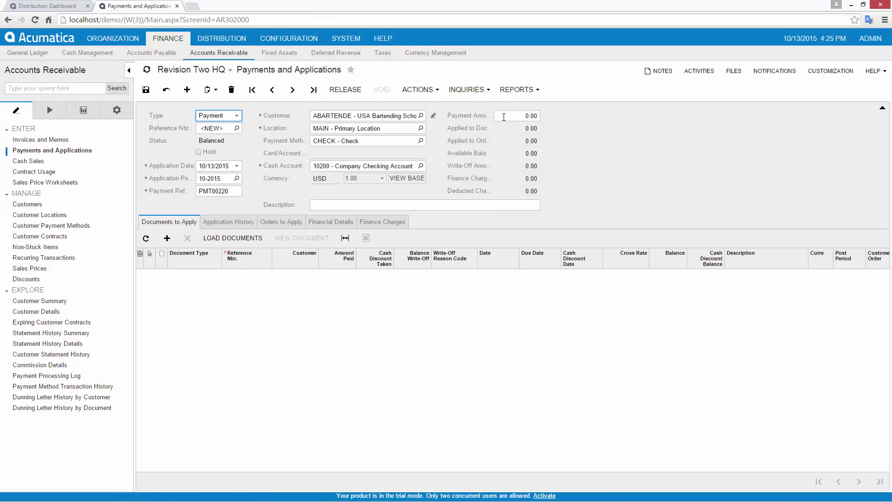
Enter a 1,000.00 payment amount and load the customer's open invoices into the payment
left_click(503, 116)
type("1000")
key("Tab")
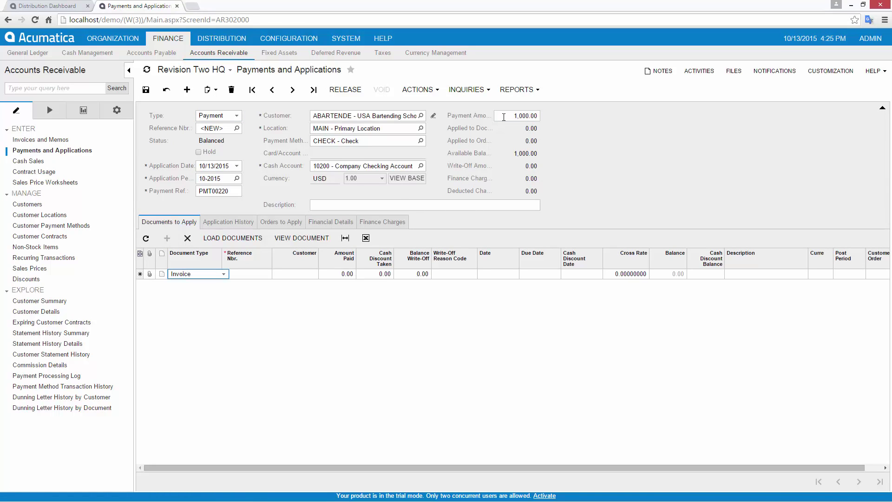
left_click(232, 238)
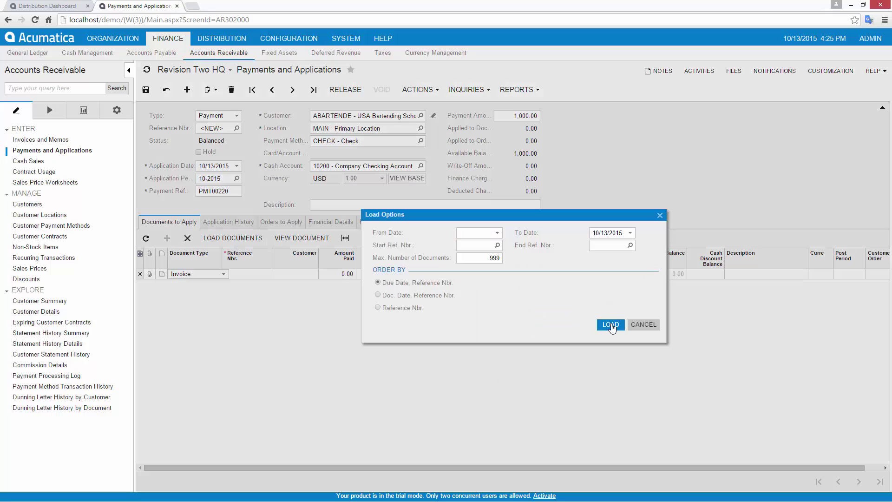
left_click(610, 324)
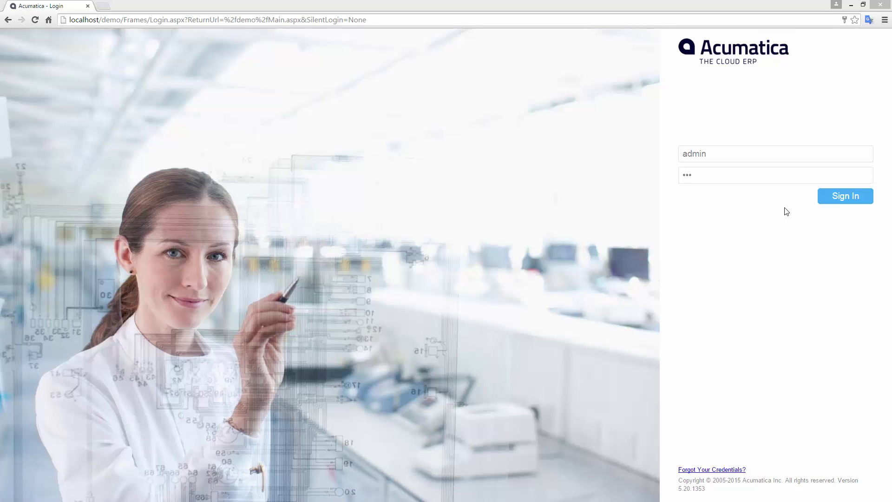
Sign in and go to the Create Purchase Orders screen under Purchase Orders
left_click(849, 194)
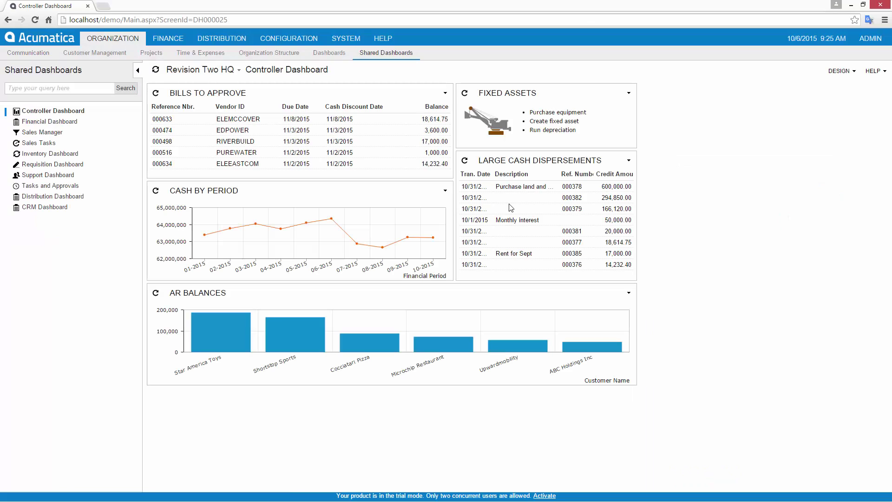
left_click(55, 123)
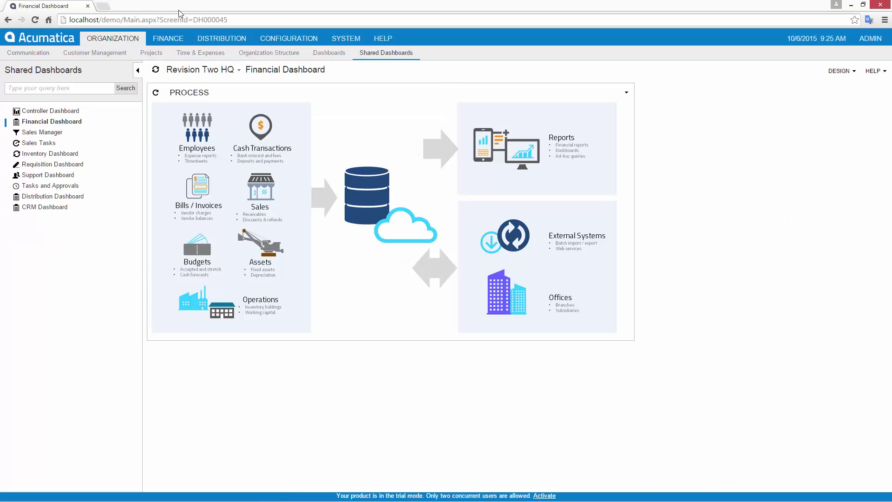
left_click(218, 38)
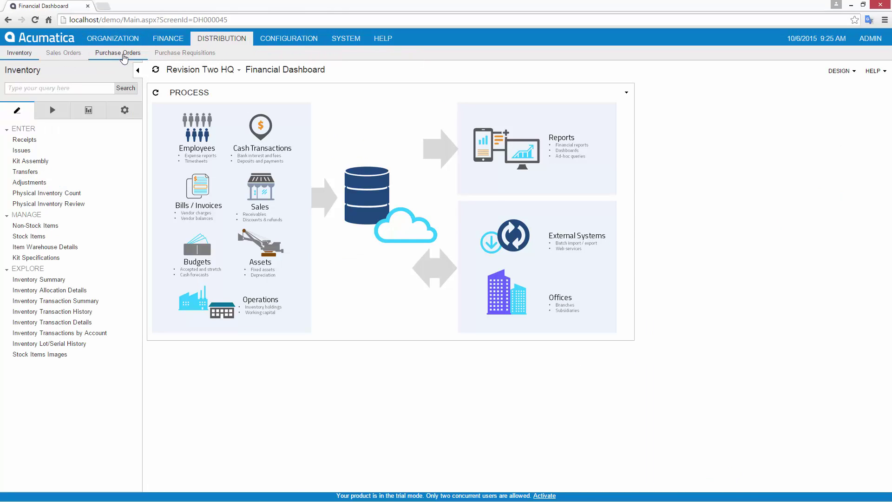
left_click(117, 52)
left_click(58, 74)
left_click(52, 113)
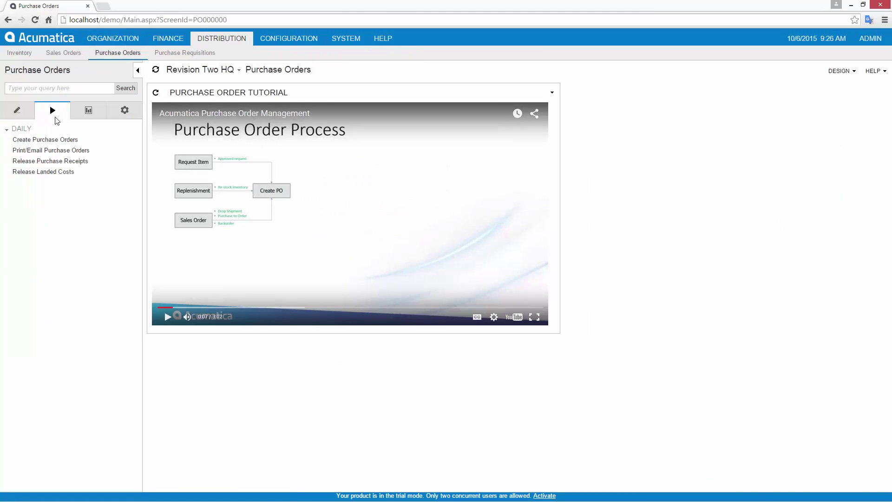
left_click(55, 139)
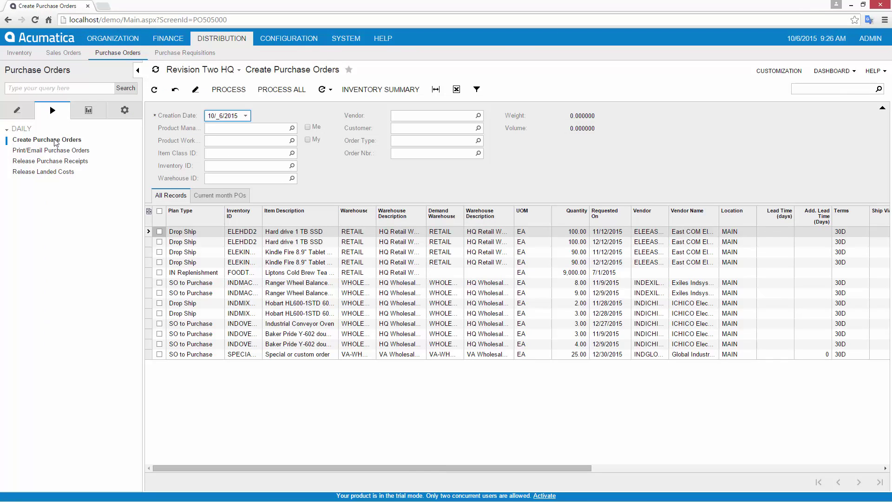
Add the Create Purchase Orders grid as a table widget and widen it to full width
left_click(832, 71)
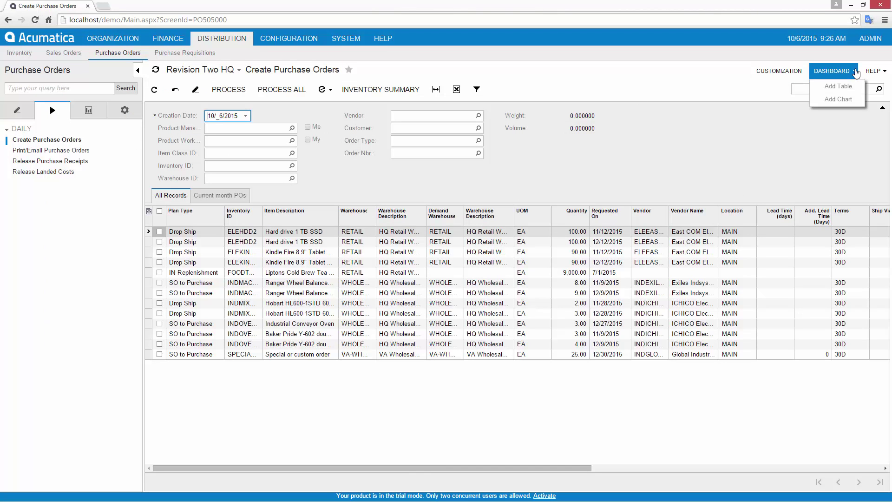
left_click(839, 87)
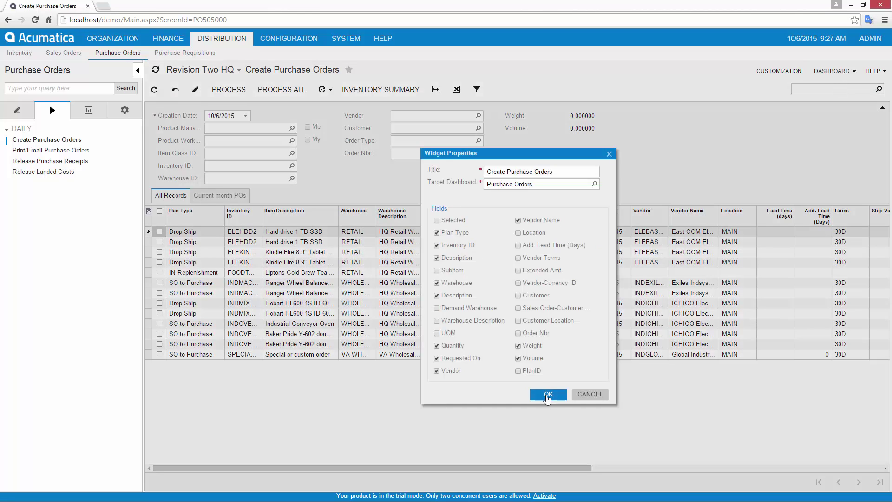
left_click(546, 396)
left_click(54, 72)
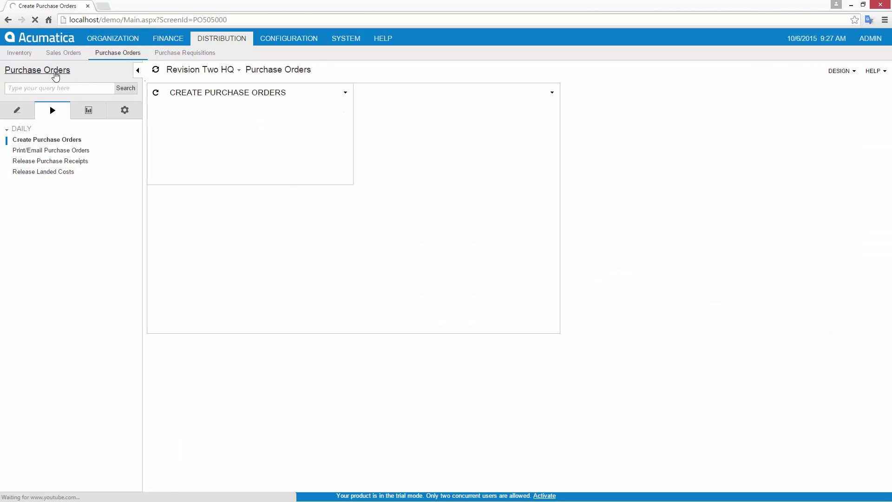
left_click_drag(352, 183, 707, 183)
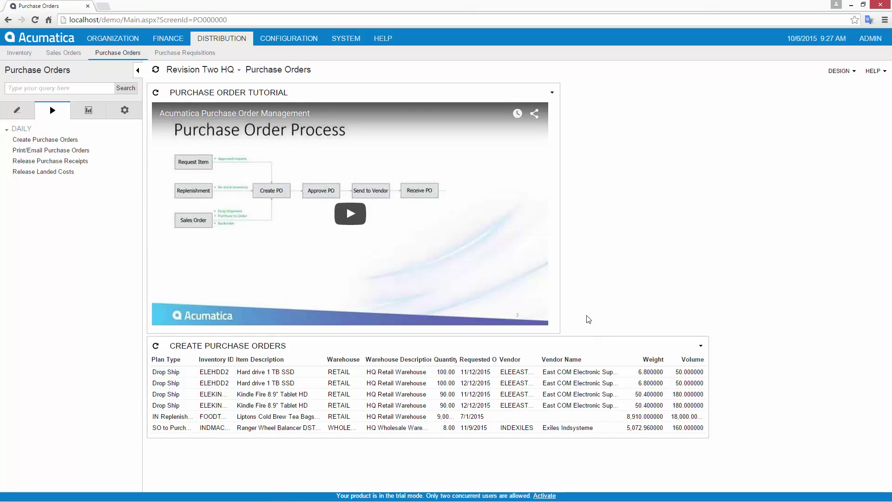
Add the Cash Register article as a widget on the Purchase Orders dashboard
mouse_move(113, 39)
left_click(329, 53)
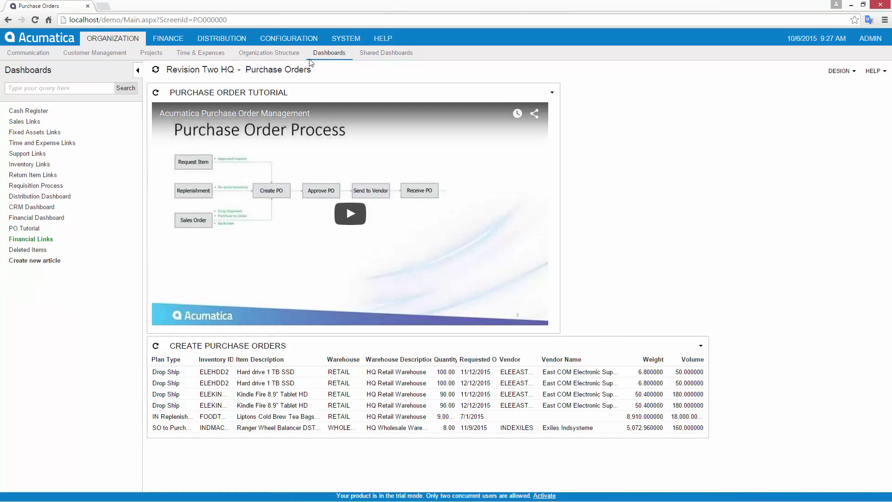
left_click(834, 71)
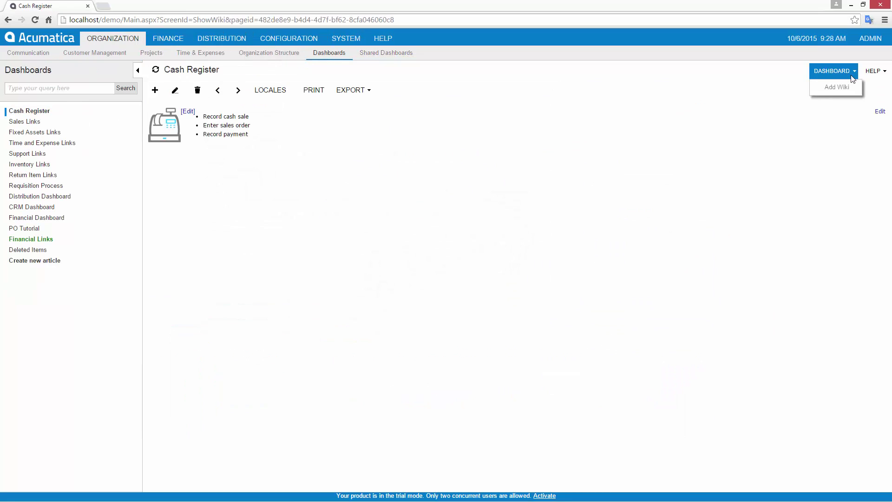
left_click(838, 86)
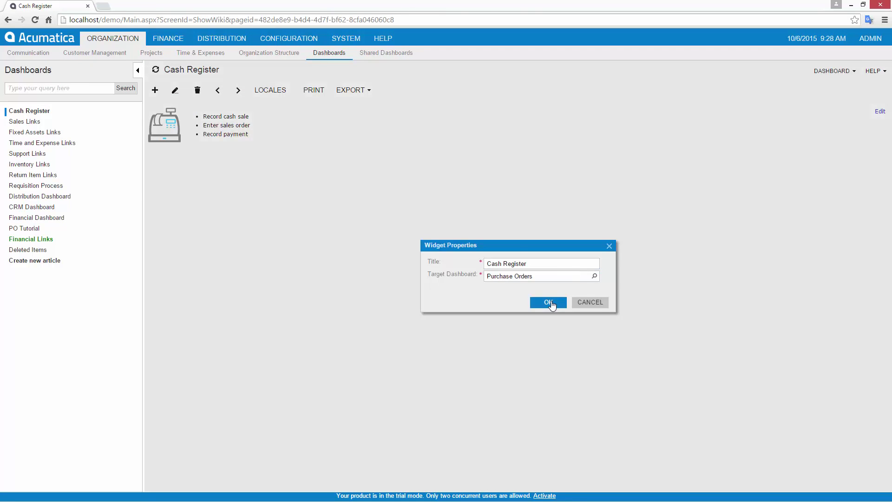
left_click(553, 302)
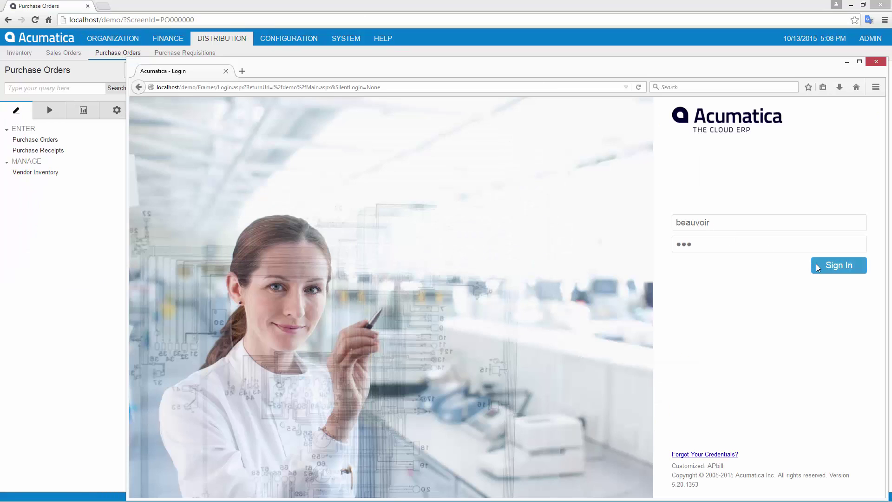
left_click(818, 266)
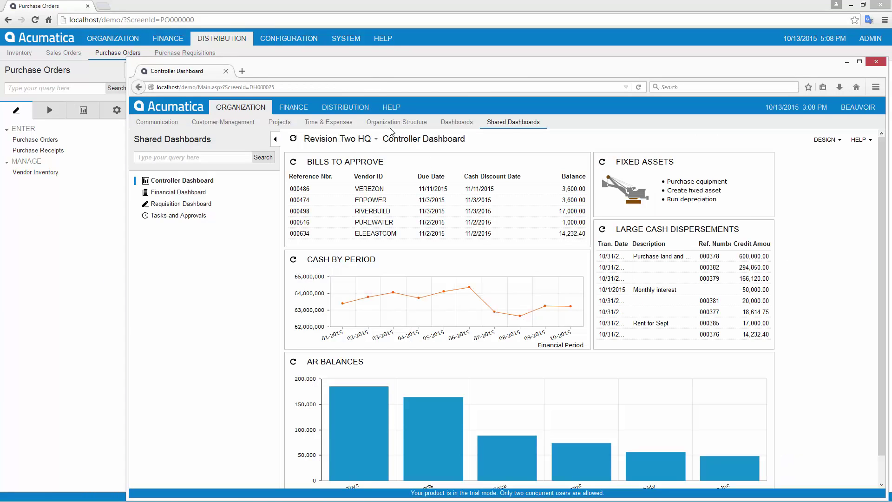
left_click(348, 111)
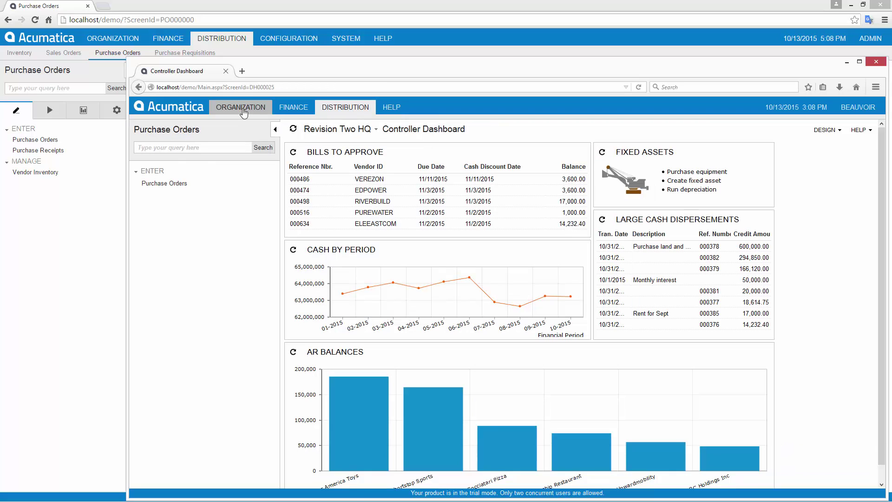
left_click(245, 110)
left_click(341, 163)
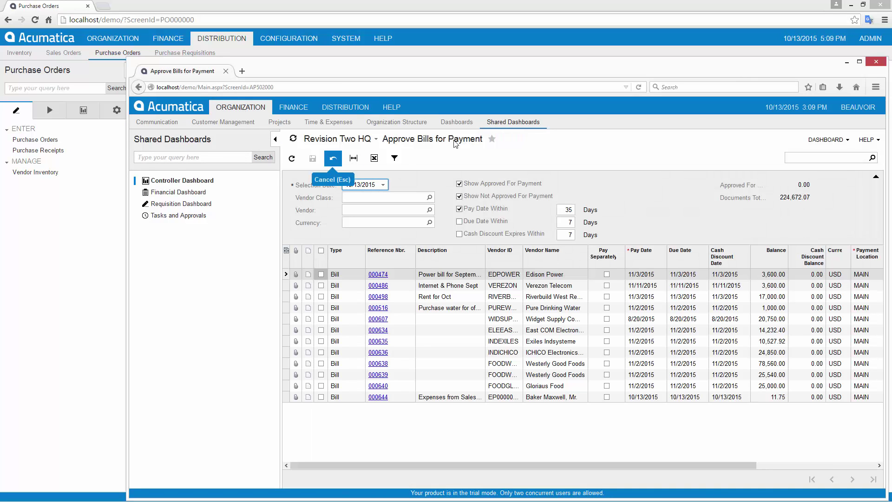
left_click(493, 140)
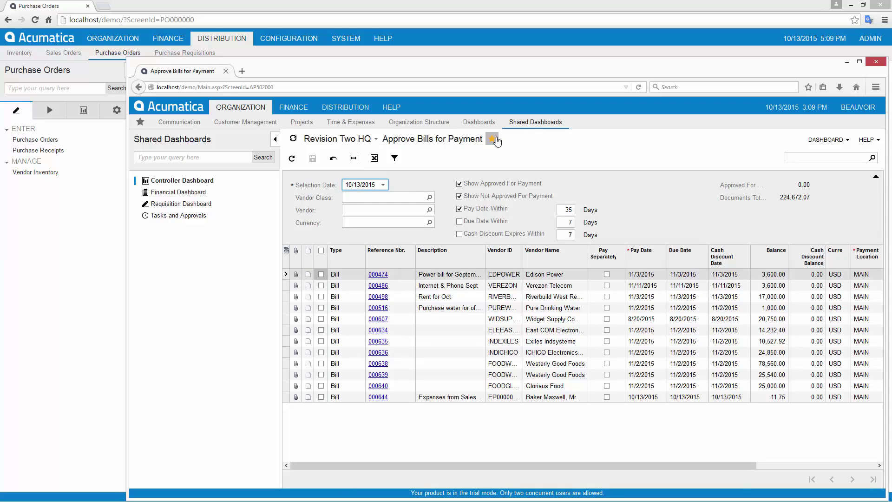
left_click(139, 121)
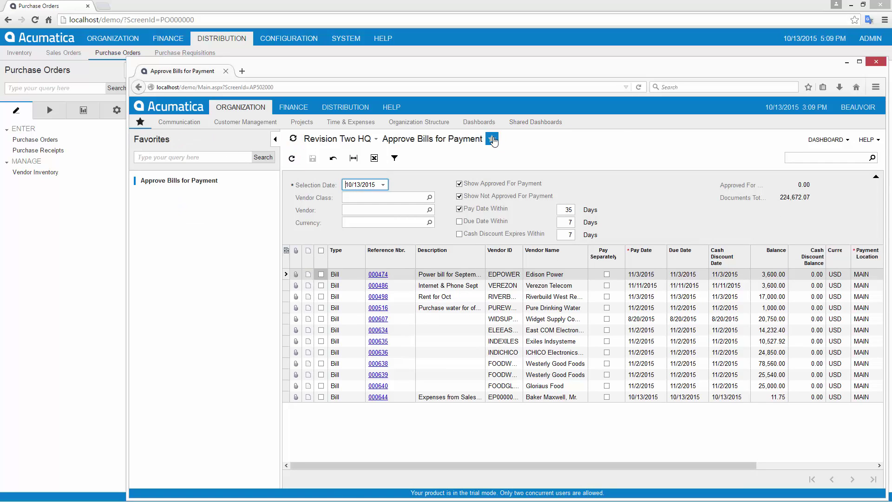
left_click(493, 139)
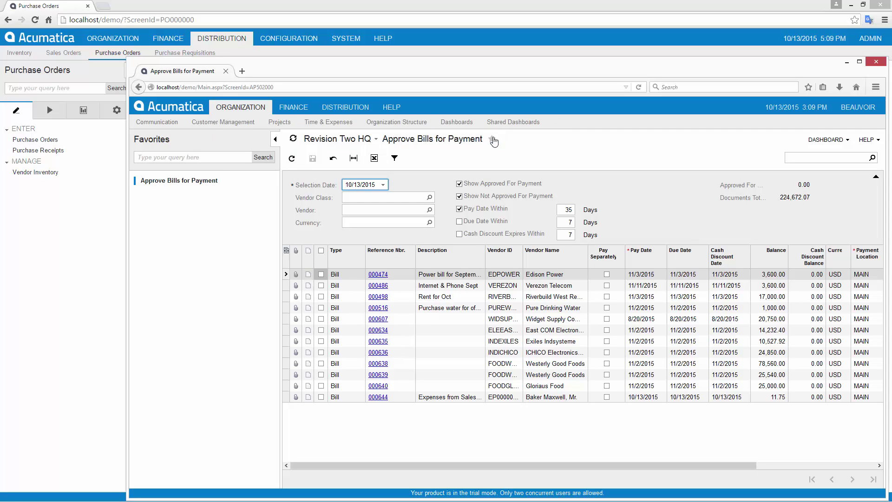
left_click(137, 87)
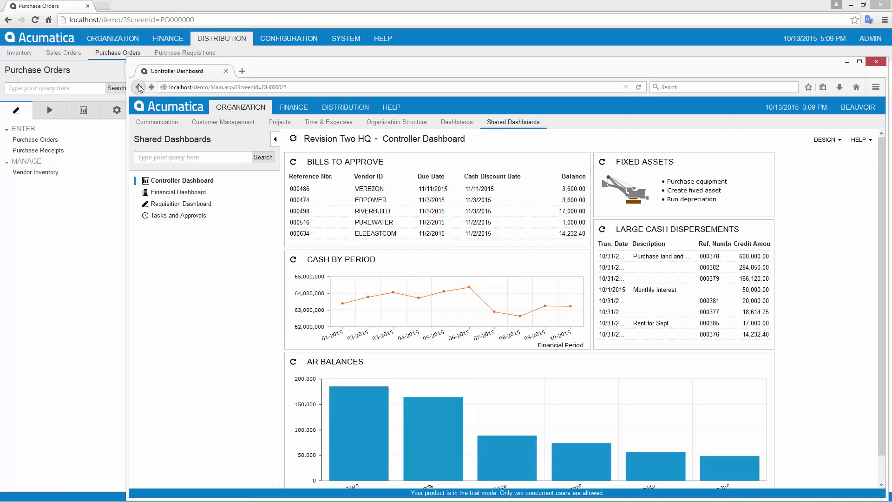
left_click(299, 191)
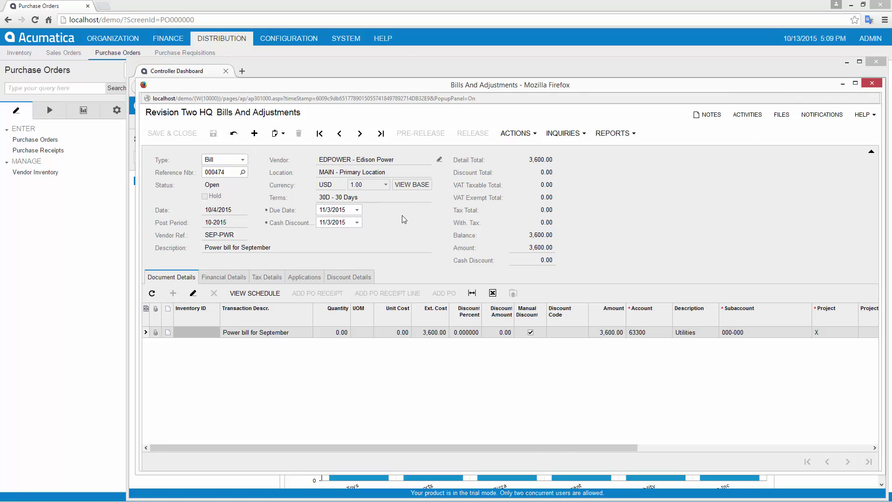
left_click_drag(398, 309, 377, 311)
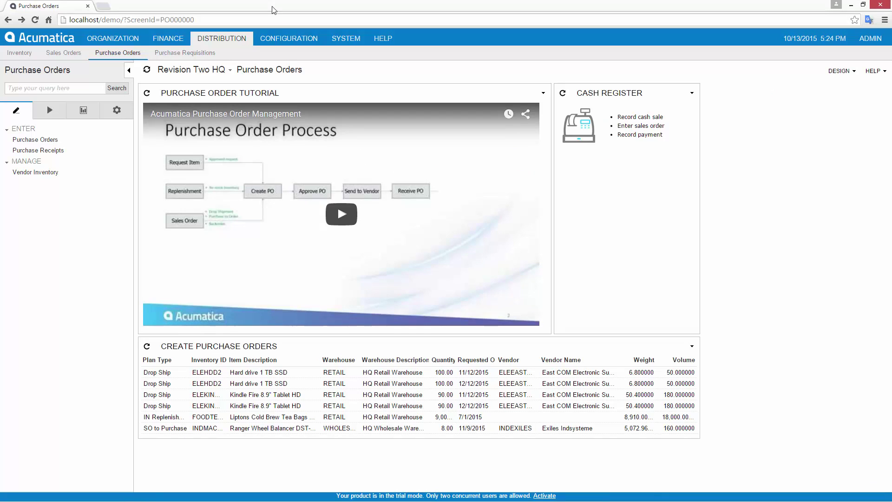
Load the FINANCE role in the Access Rights By Role screen
left_click(282, 39)
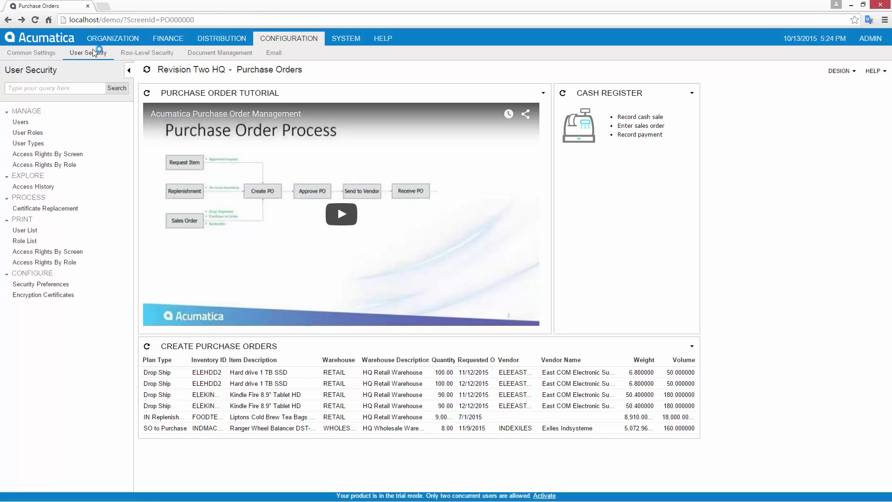
left_click(29, 166)
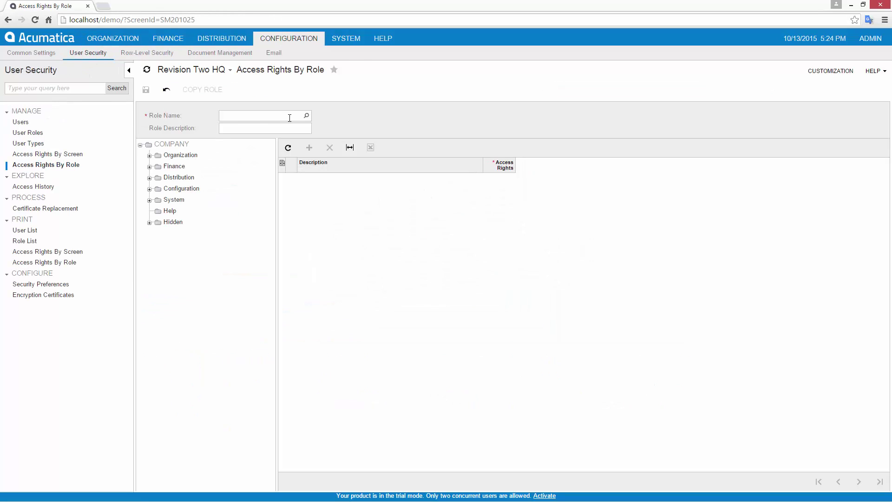
left_click(306, 115)
double_click(252, 288)
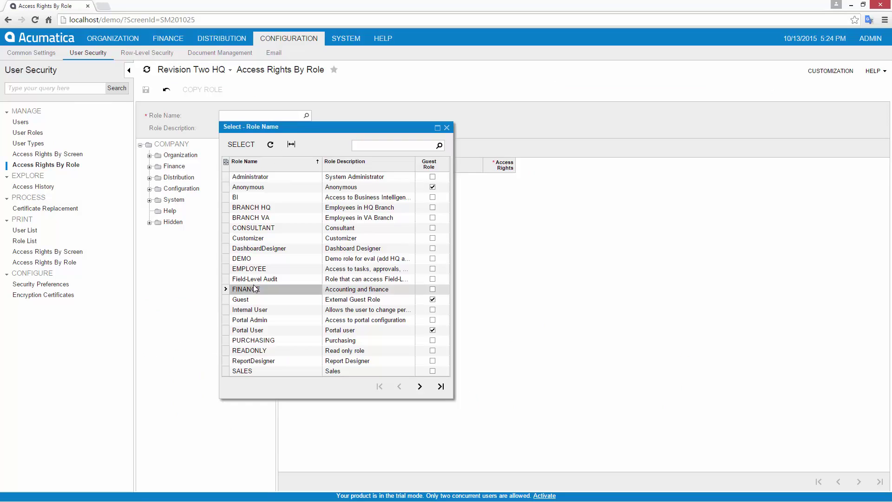
Expand Finance > Accounts Payable > Work Area > Enter > Bills And Adjustments to AP Invoice
left_click(150, 167)
left_click(158, 200)
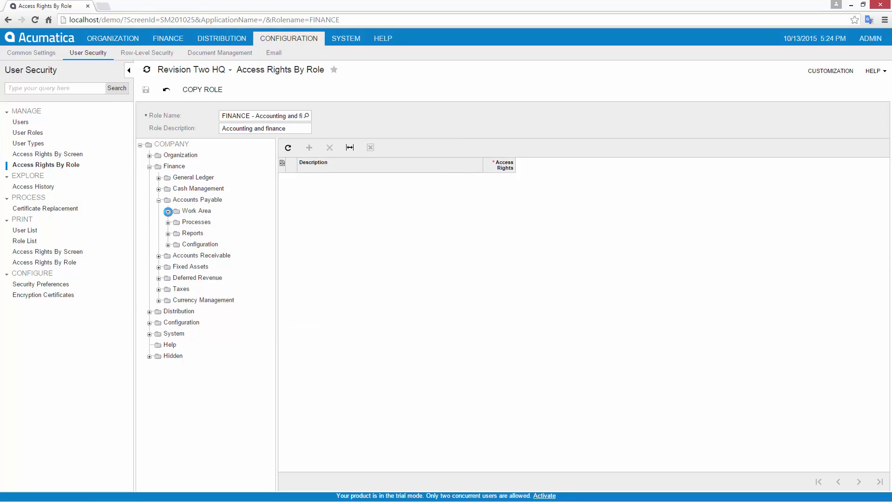
left_click(168, 211)
left_click(177, 222)
left_click(186, 234)
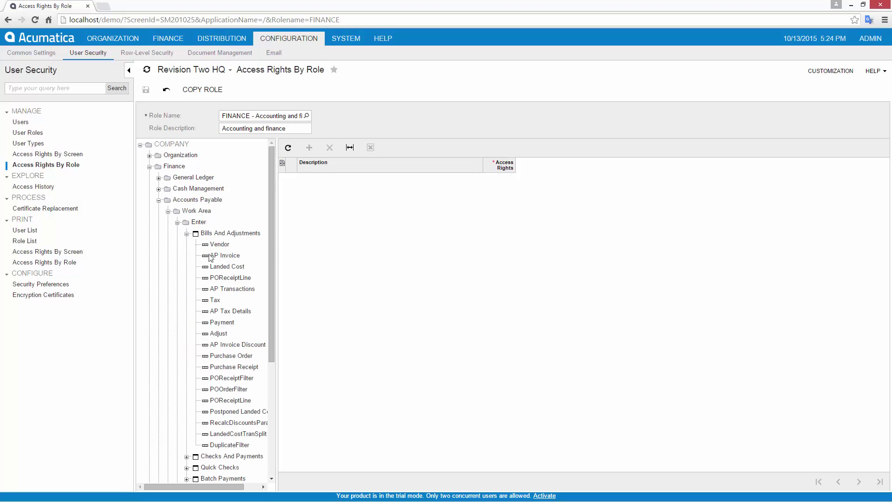
left_click(215, 256)
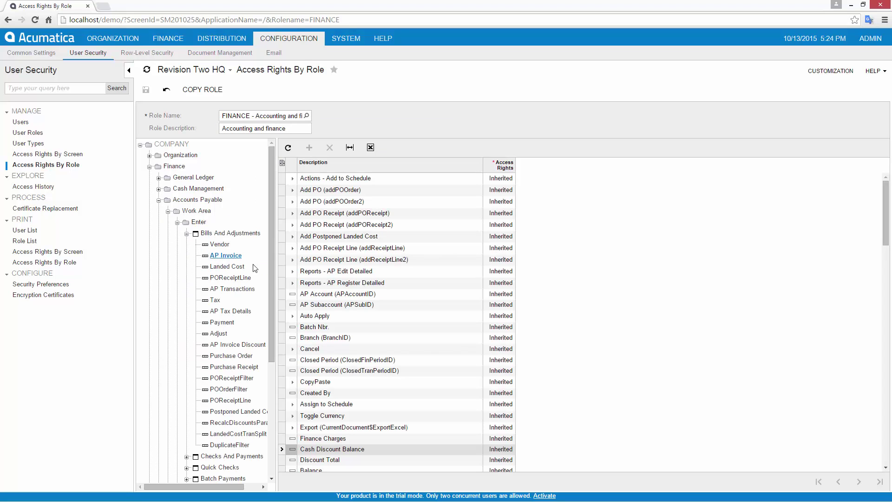
Set the Cash Discount Date access right to Revoked and save the role
scroll(532, 322, "down", 10)
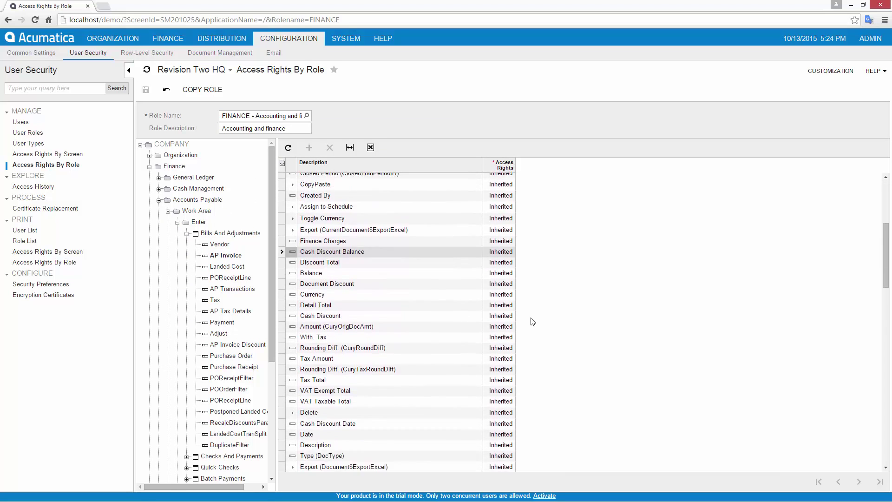
left_click(497, 320)
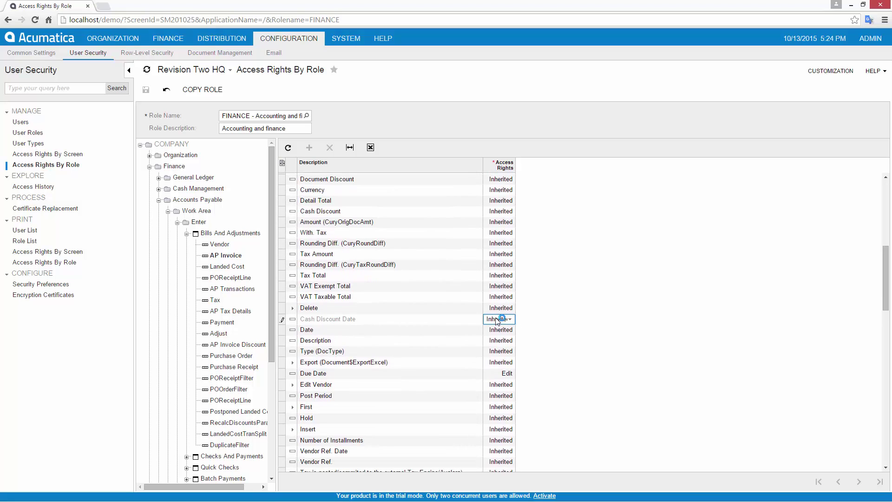
left_click(497, 319)
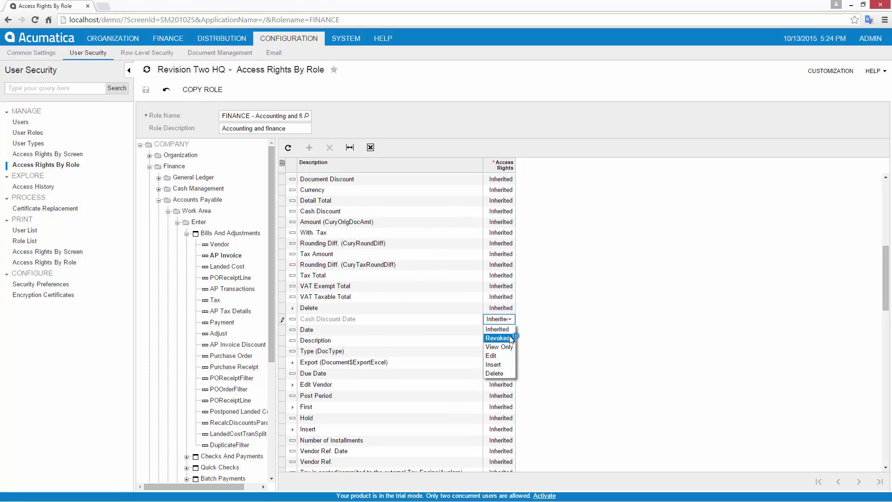
left_click(500, 338)
left_click(145, 90)
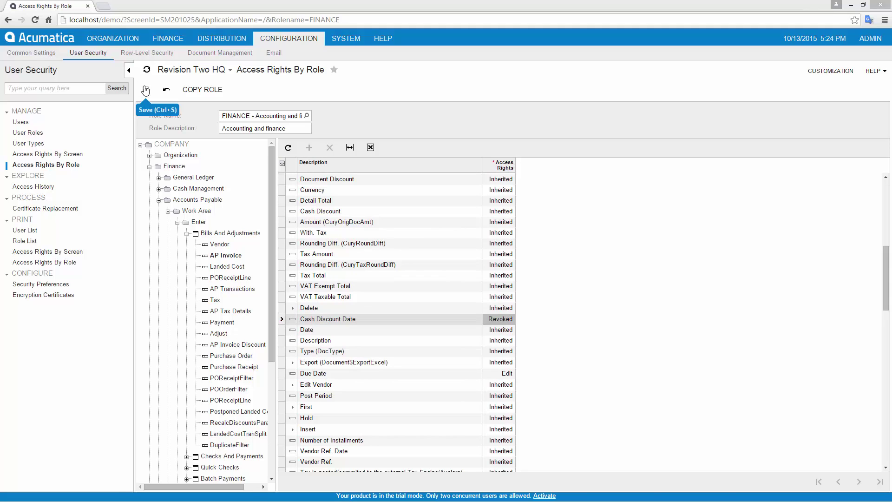
Reload the bill to confirm the Cash Discount Date field is gone
key("alt+Tab")
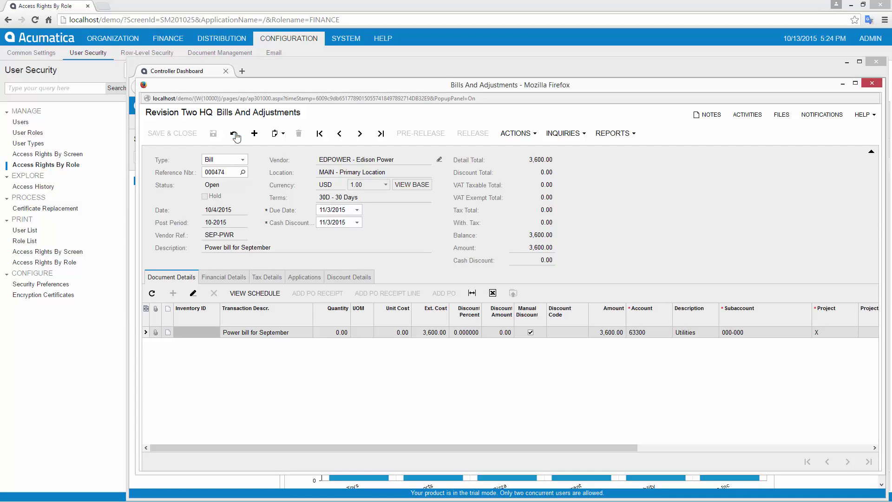
left_click(234, 134)
left_click(190, 13)
Create a user with login 'consultant' and User Type Consultant
left_click(21, 123)
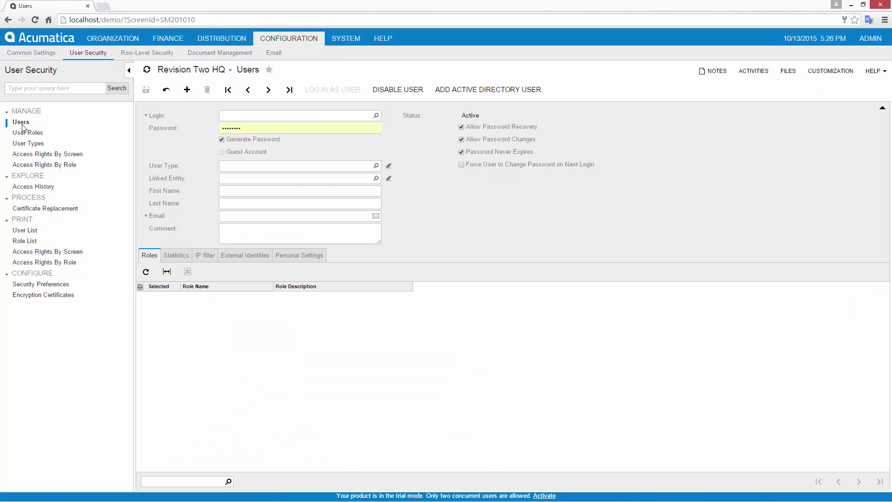
type("c")
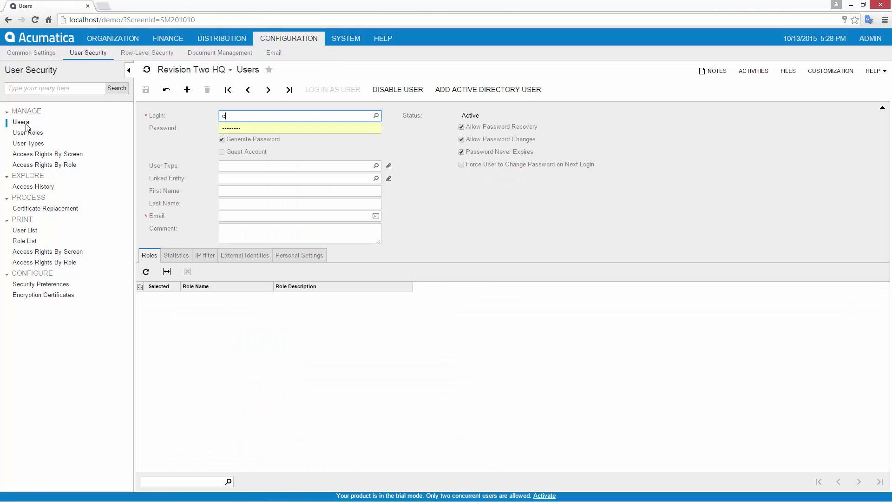
type("onsultant")
key("Tab")
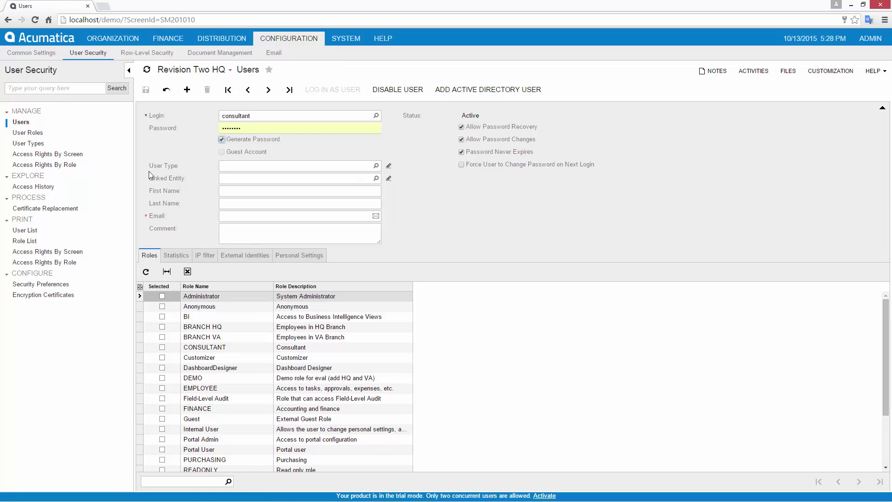
left_click(376, 166)
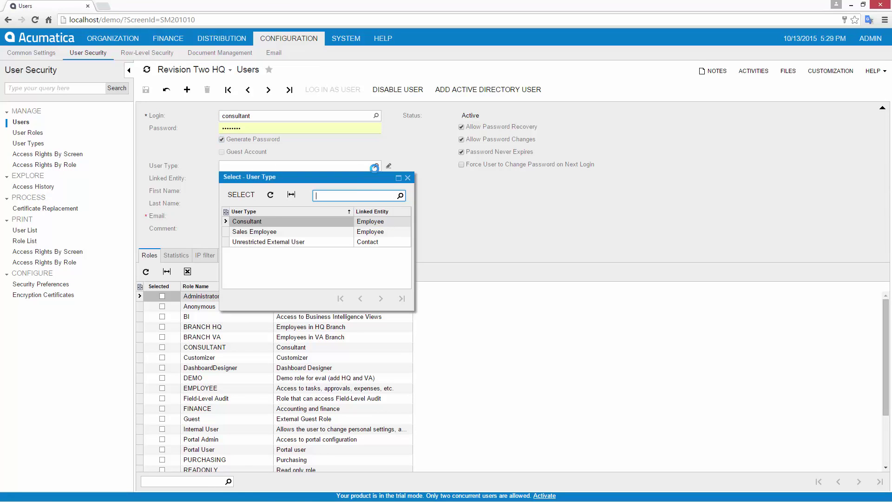
double_click(263, 219)
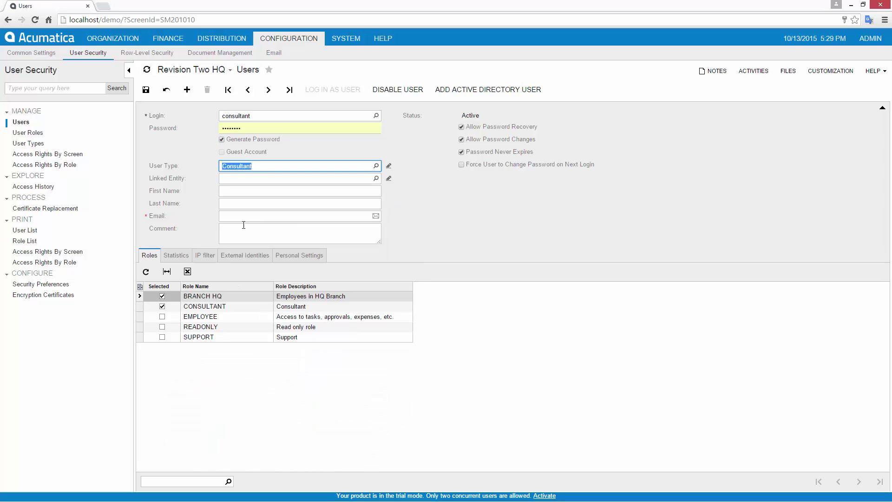
Enter first name 'Consultant' and the e-mail address, then save the user
key("Tab")
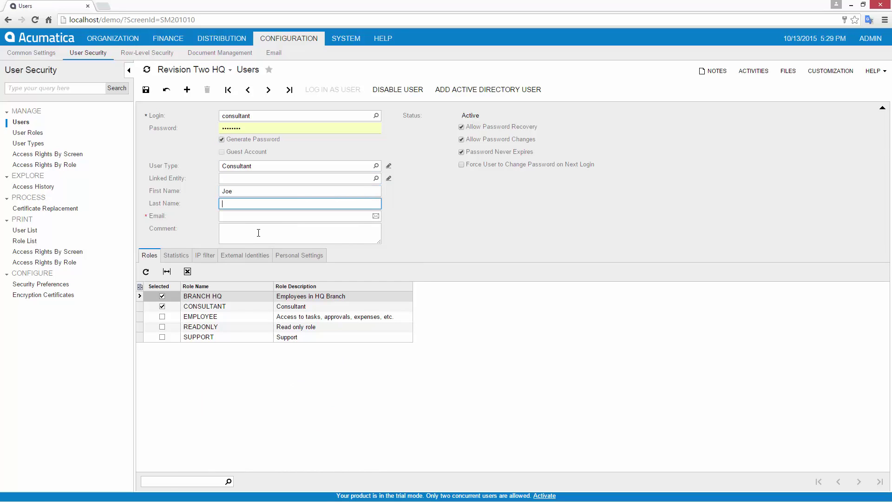
type("Consultant")
key("Tab")
key("ctrl+v")
key("Tab")
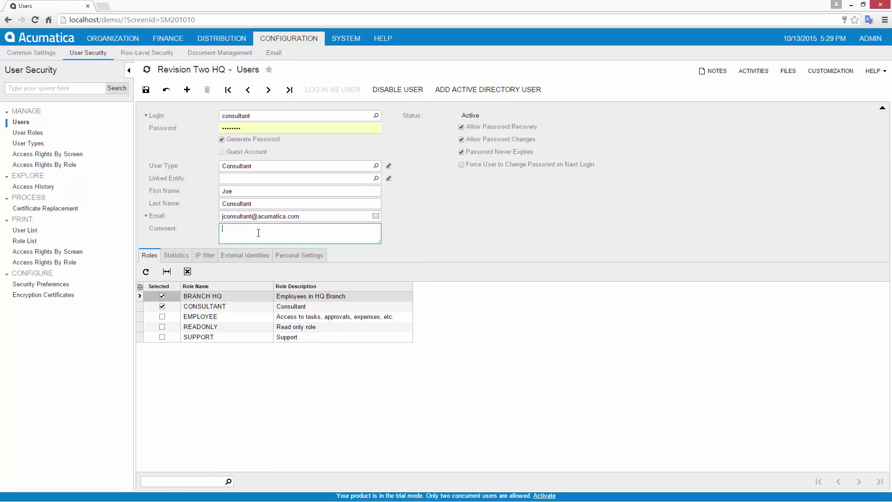
left_click(145, 90)
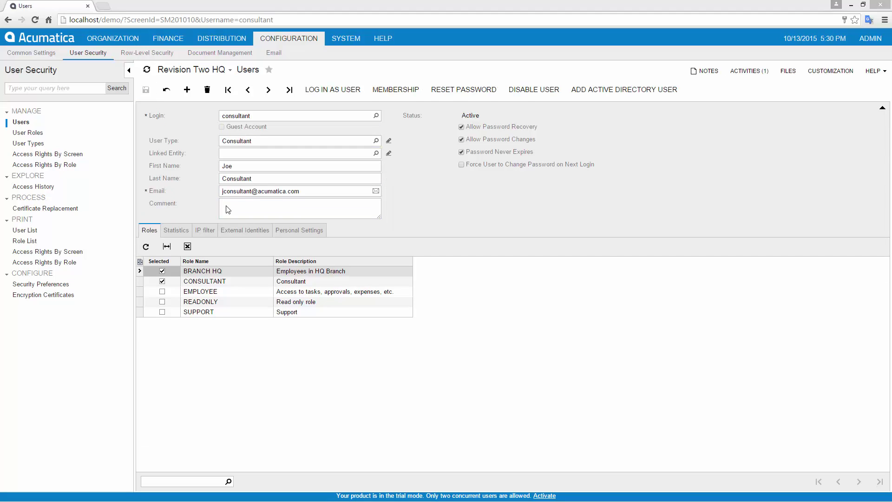
Review Security Preferences, then filter Access History to the Access Screen operation
left_click(58, 285)
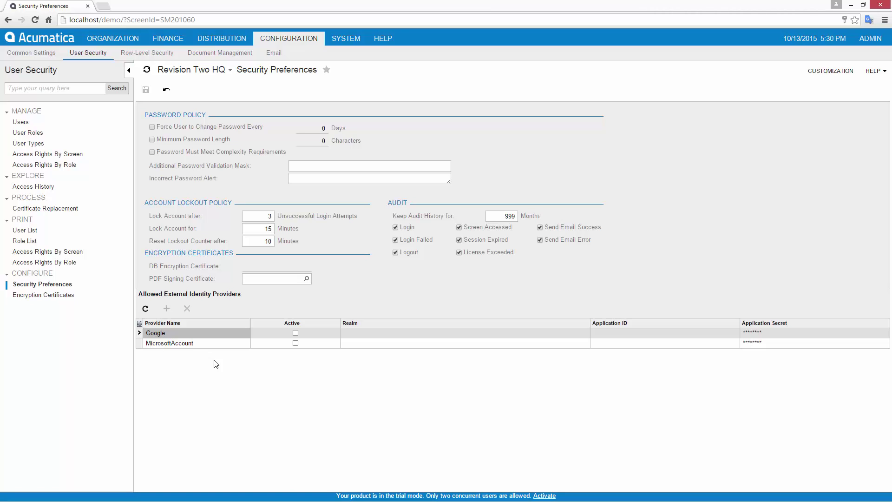
left_click(47, 187)
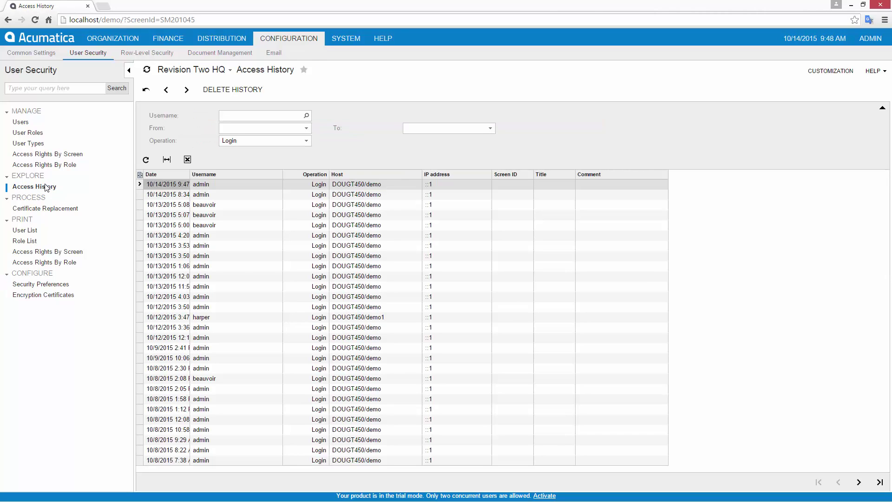
left_click(305, 142)
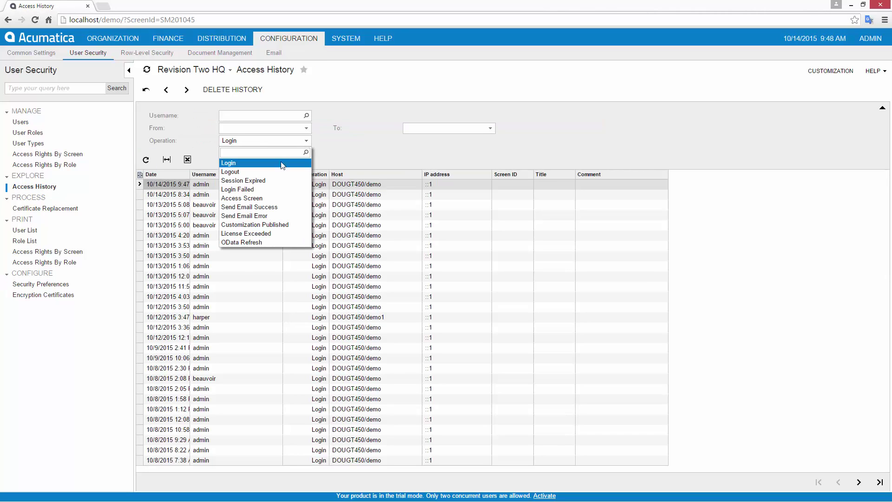
left_click(262, 199)
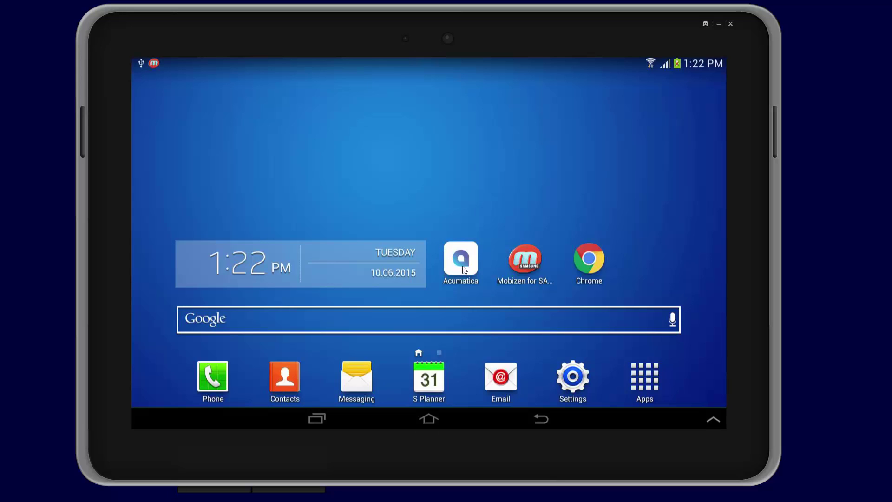
Sign in to the tablet app and start an expense claim described 'Expenses from Sales Demo'
left_click(459, 263)
left_click(439, 218)
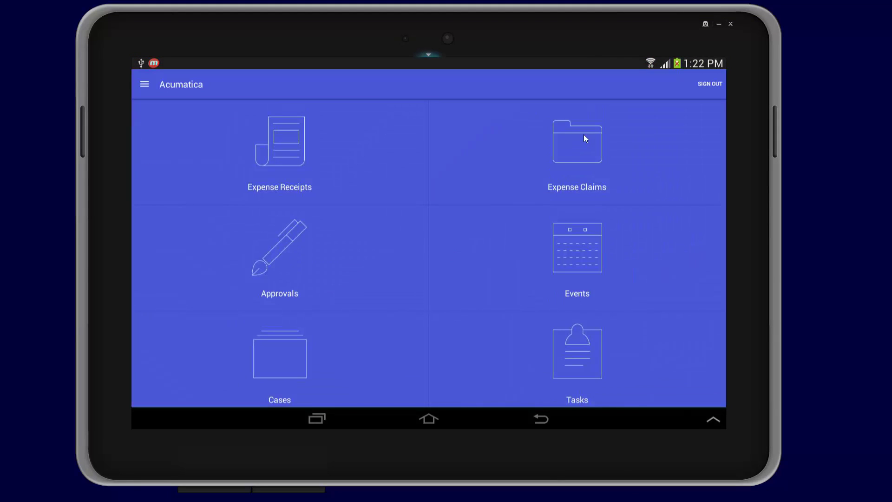
left_click(583, 136)
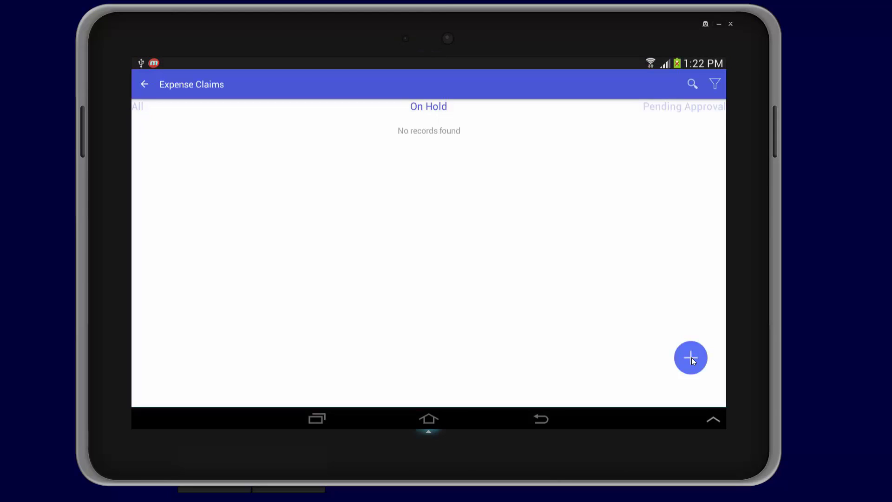
left_click(691, 358)
left_click(334, 262)
type("Expenses from Sales Demo")
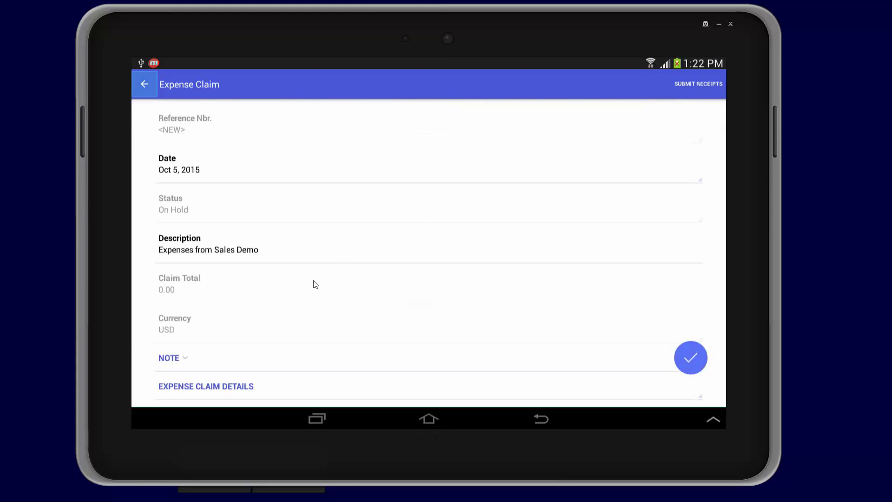
Add a 'Gas for rental car' line, Car and vehicle charges, 11.75, with a receipt photo
left_click(210, 388)
left_click(212, 180)
type("Gas for rental car")
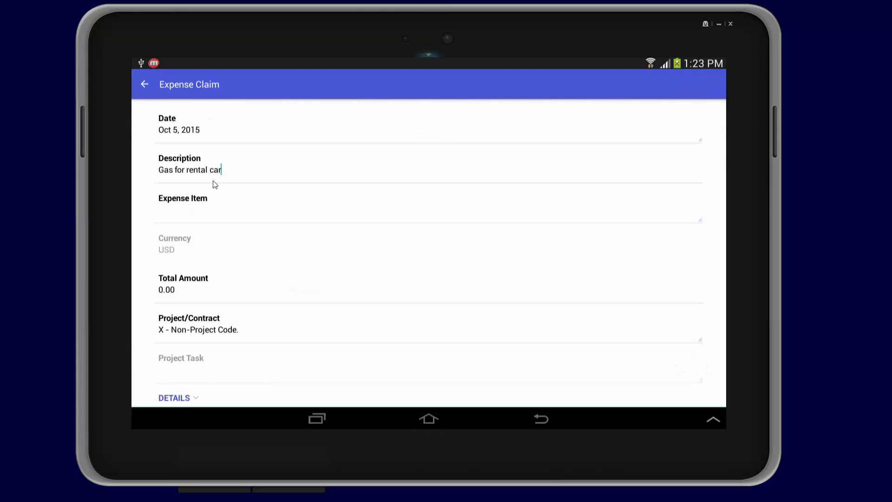
left_click(183, 221)
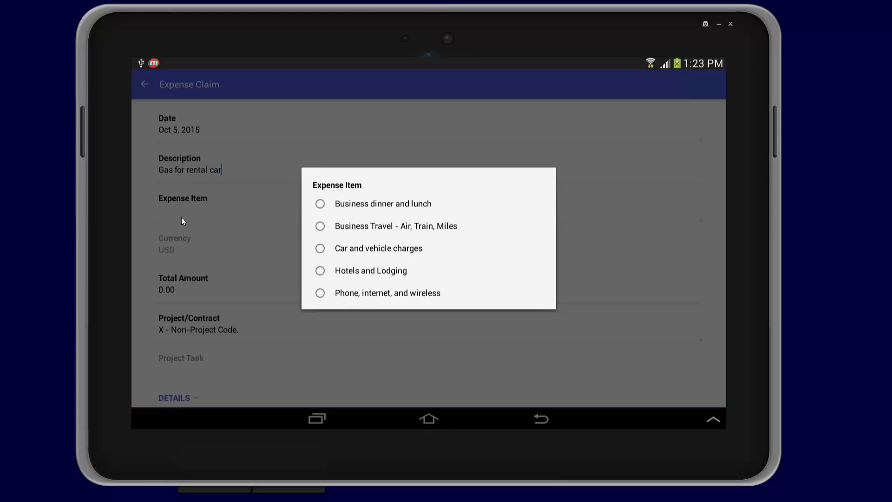
left_click(324, 250)
left_click(168, 291)
type("11.75")
scroll(179, 294, "down", 3)
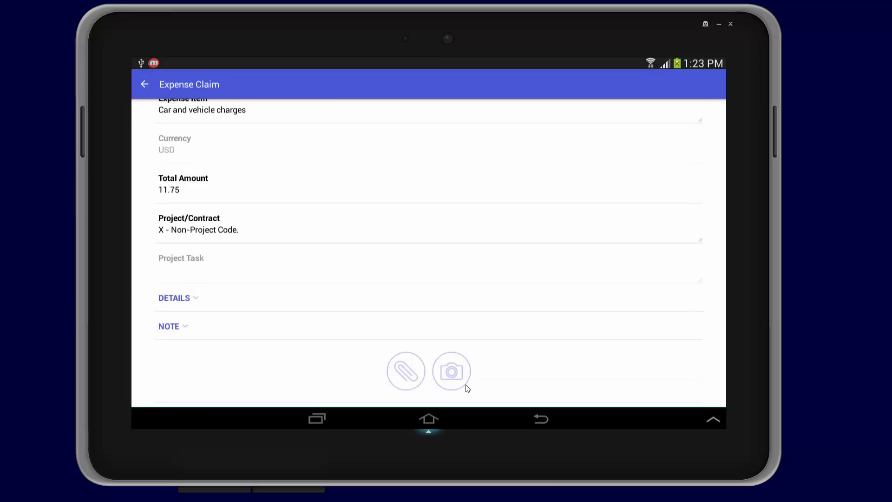
left_click(461, 376)
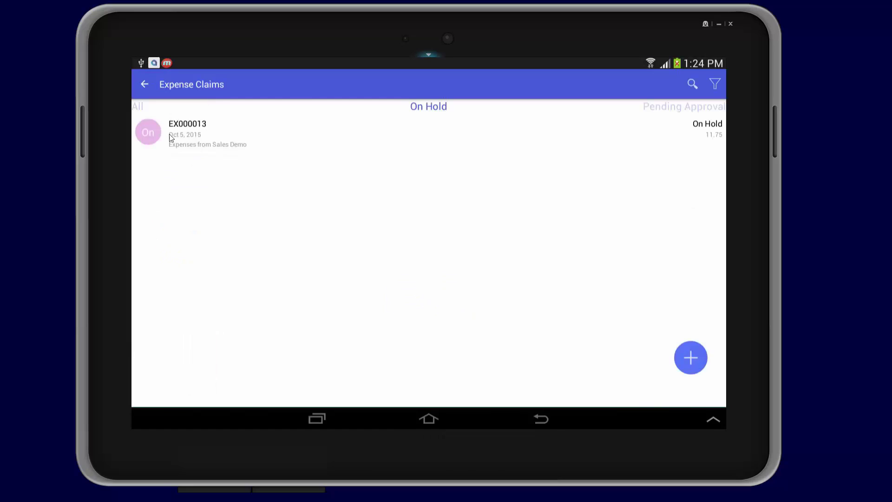
left_click(155, 135)
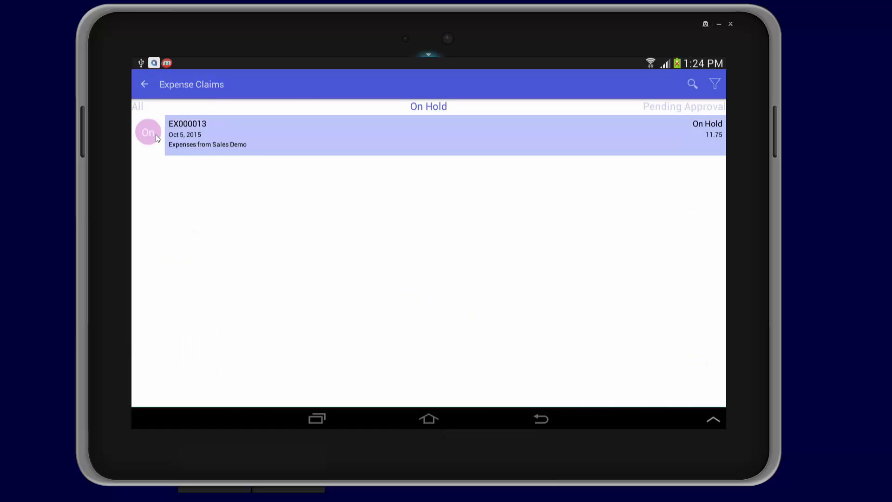
View the Sales, Marketing, Support and Consulting rule conditions in the Expense claim approval map
left_click(686, 84)
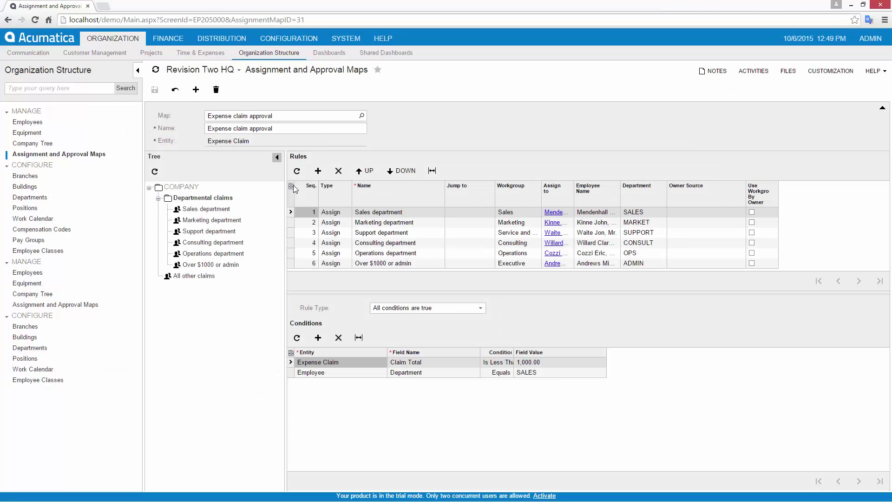
left_click(383, 215)
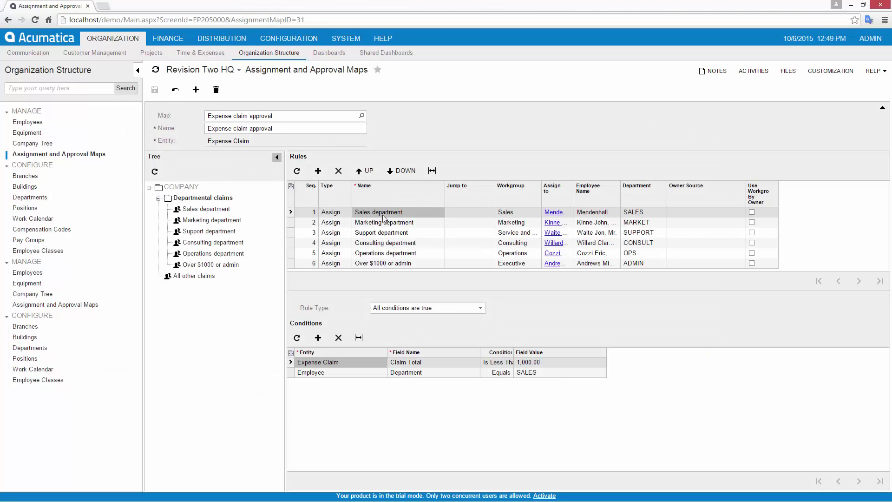
left_click(385, 223)
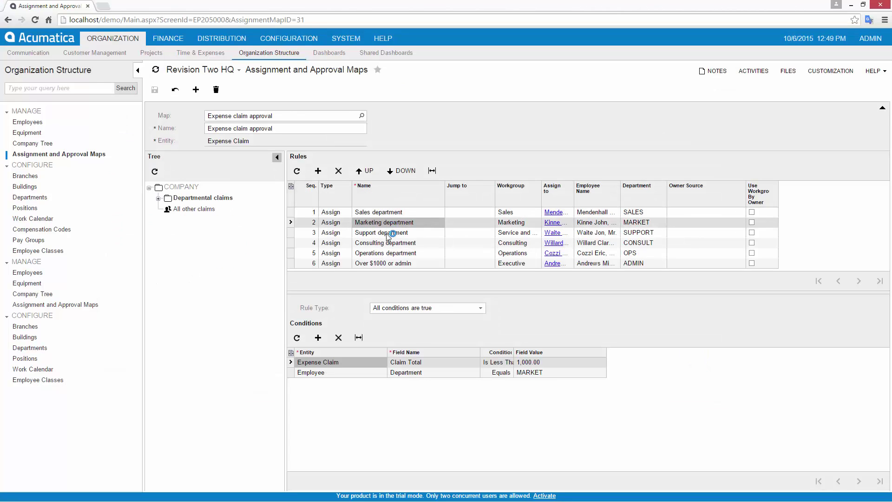
left_click(386, 232)
left_click(385, 242)
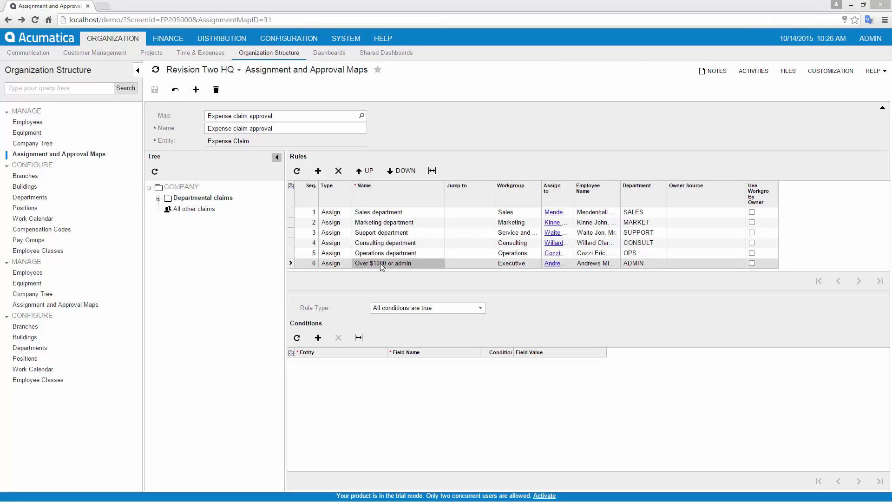
left_click(192, 53)
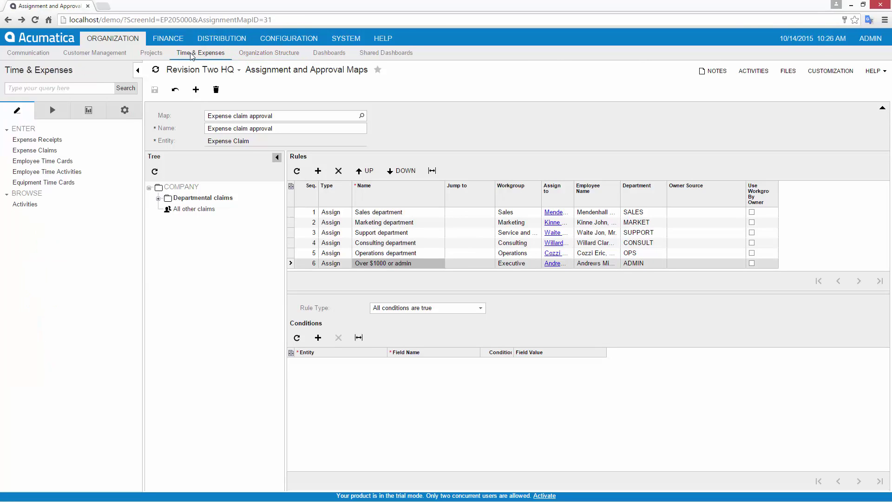
View the Expense claim awaiting approval notification template from a new expense claim
left_click(53, 155)
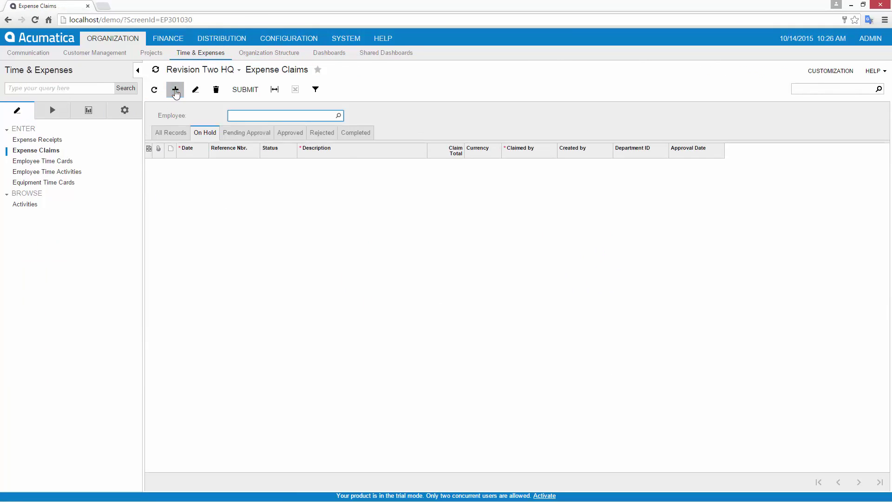
left_click(175, 91)
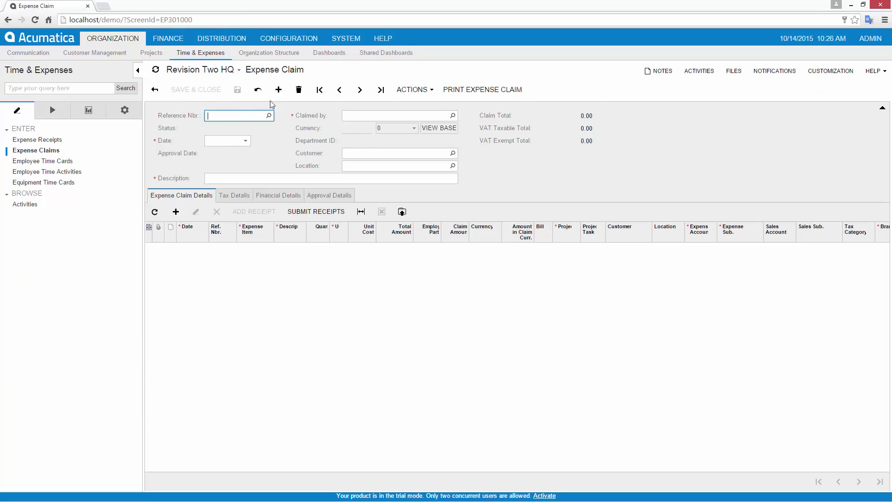
left_click(762, 73)
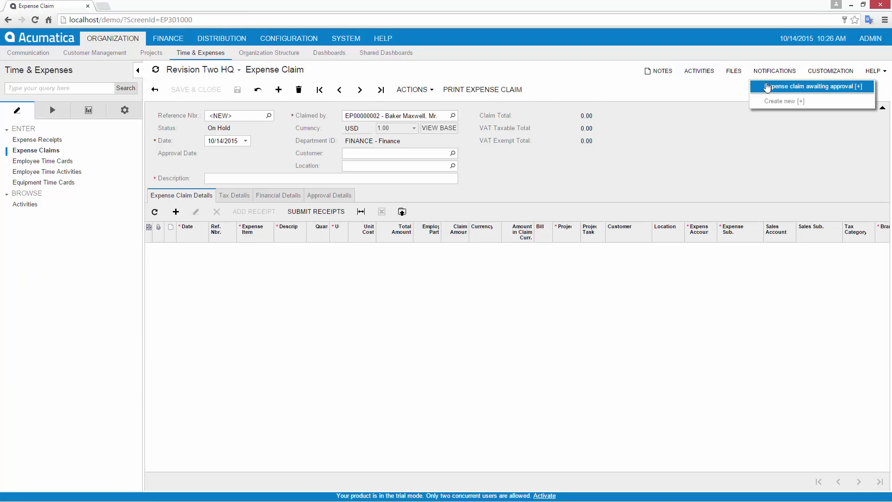
left_click(766, 86)
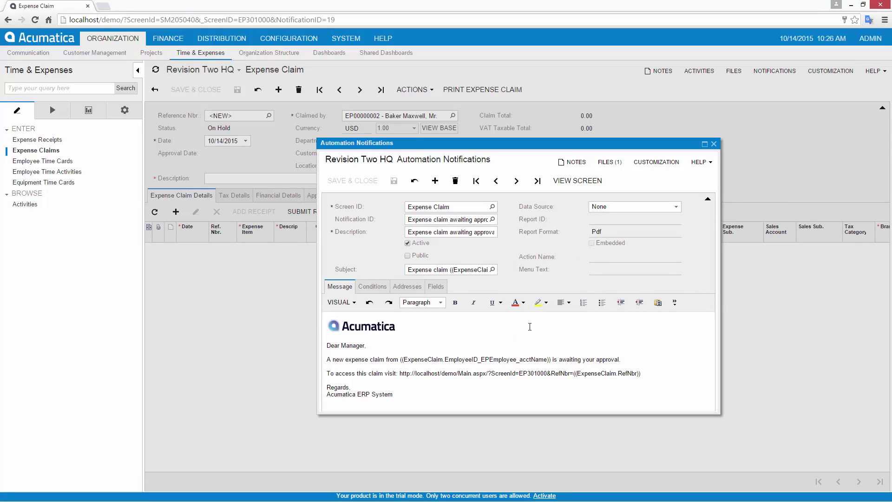
left_click(714, 143)
Sign out of the administrator account and sign in as another user with their password
left_click(869, 38)
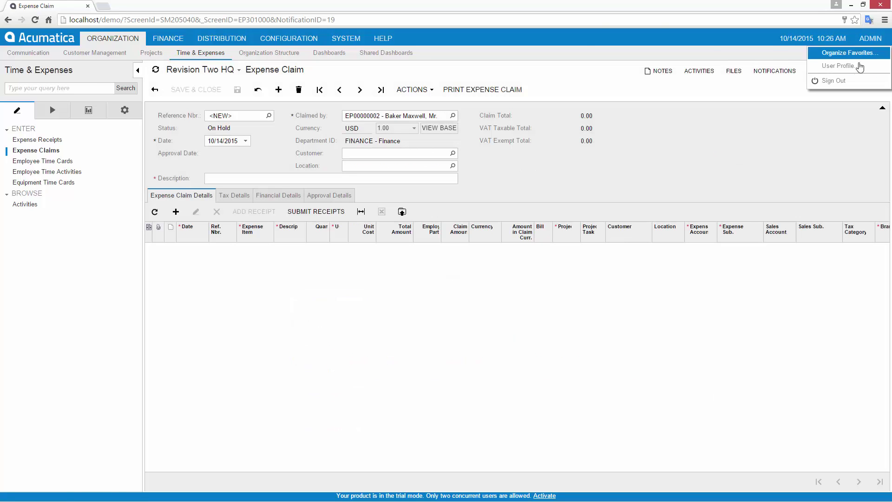
left_click(835, 79)
key("Tab")
key("Return")
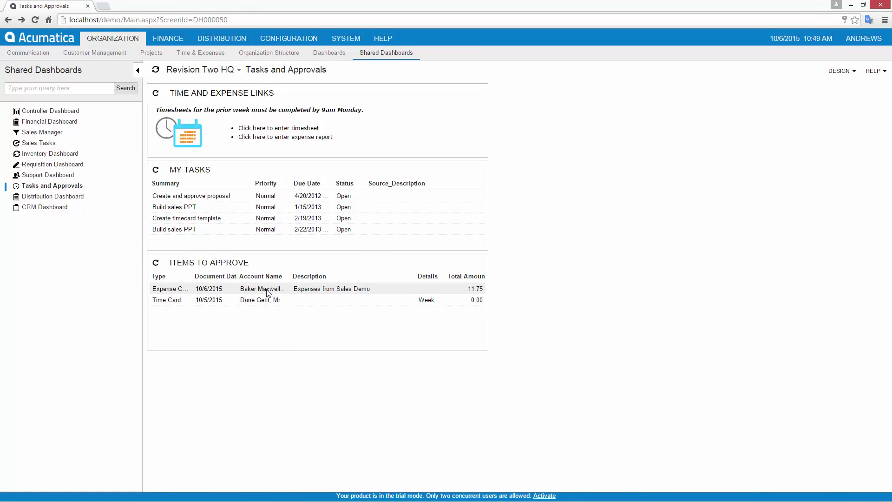
Inspect the auto-approval schedule's condition, Total Amount under 20.00, from the Approvals list
left_click(210, 263)
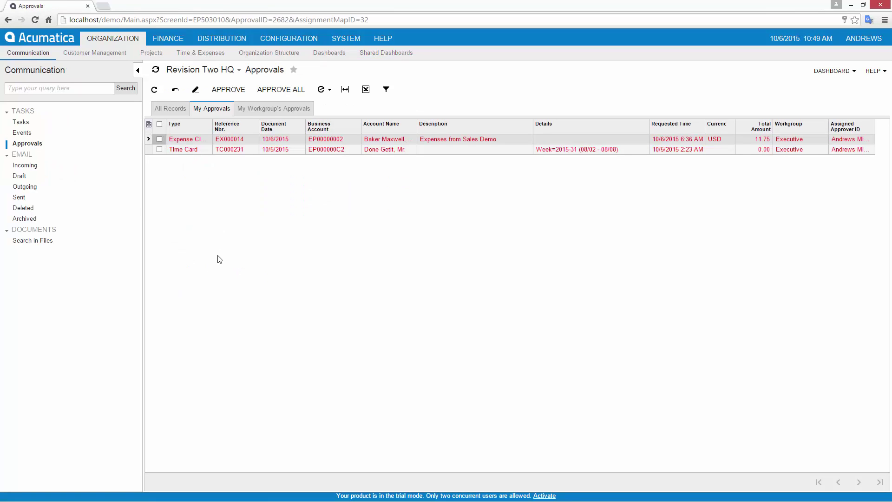
left_click(327, 91)
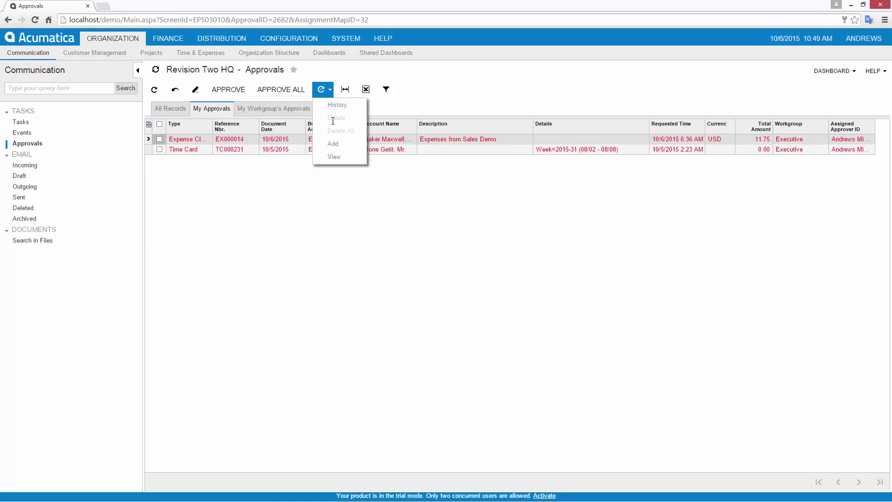
left_click(333, 158)
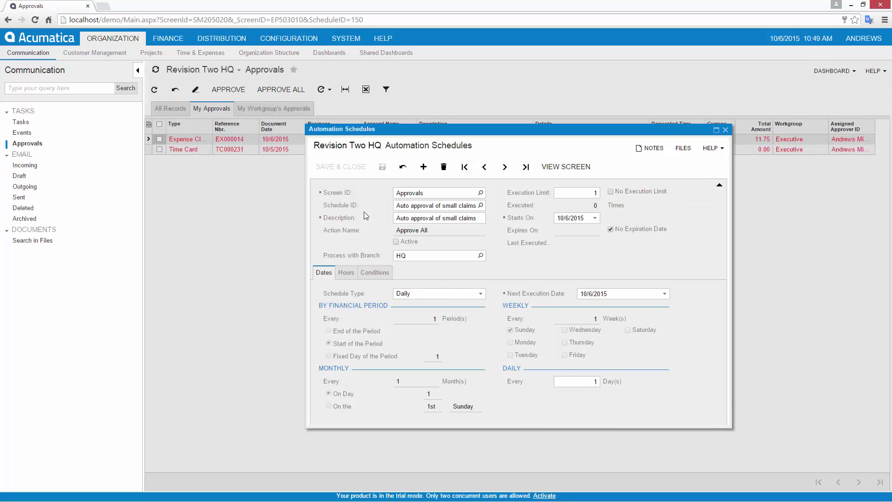
left_click(375, 273)
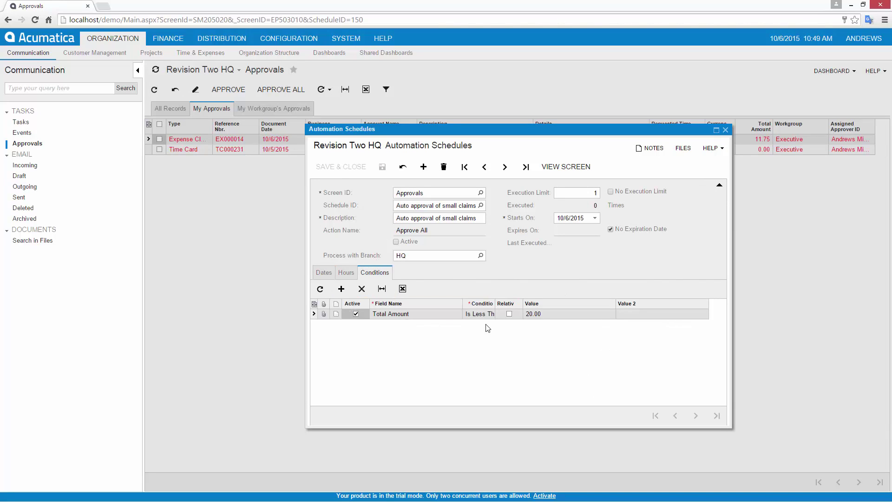
left_click(725, 131)
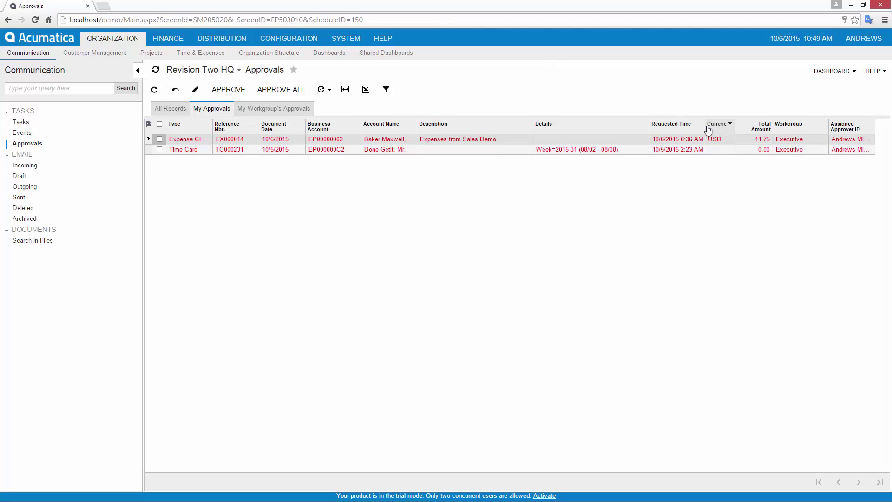
Open the Approvals list in the tablet app showing the 11.75 expense claim
left_click(8, 20)
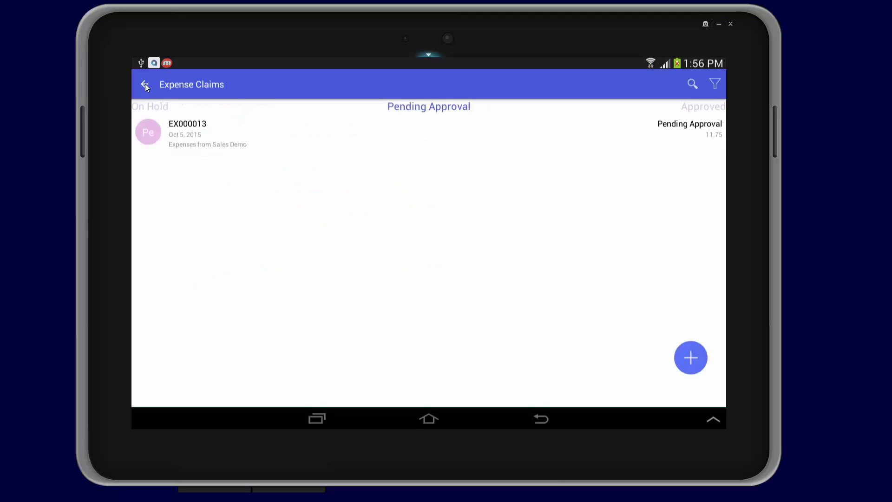
left_click(145, 85)
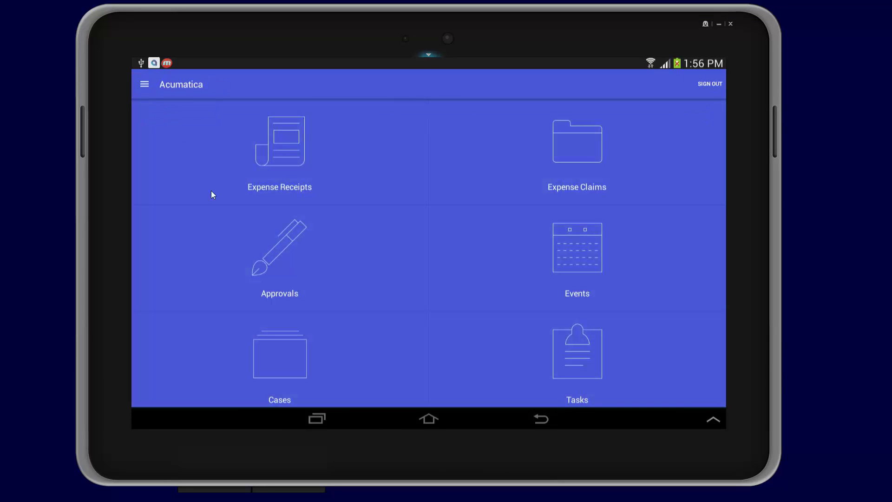
left_click(277, 258)
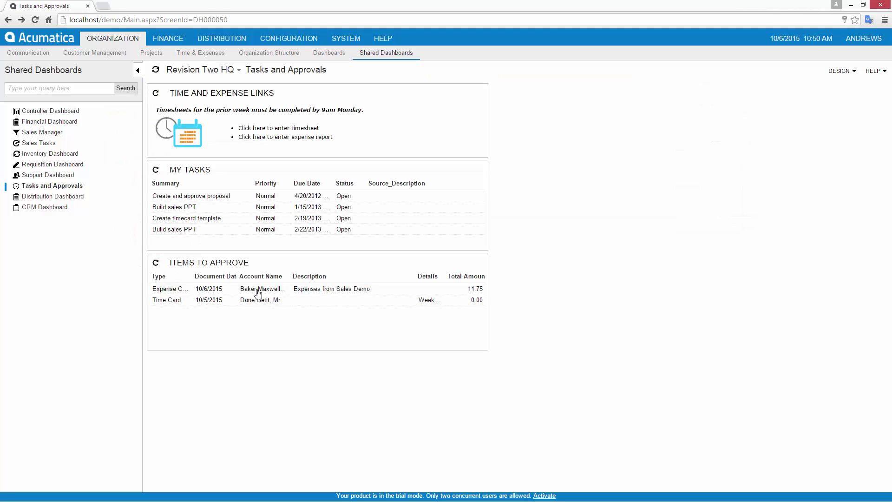
Release expense claim EX000014
left_click(258, 289)
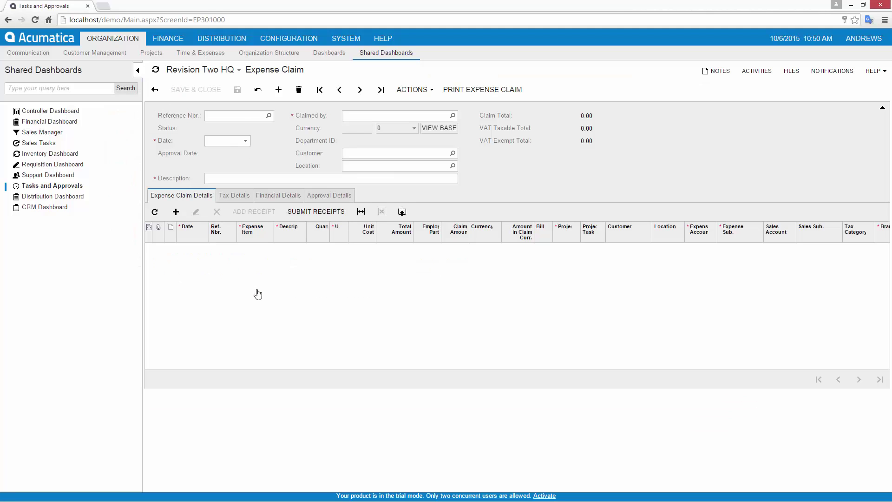
left_click(426, 90)
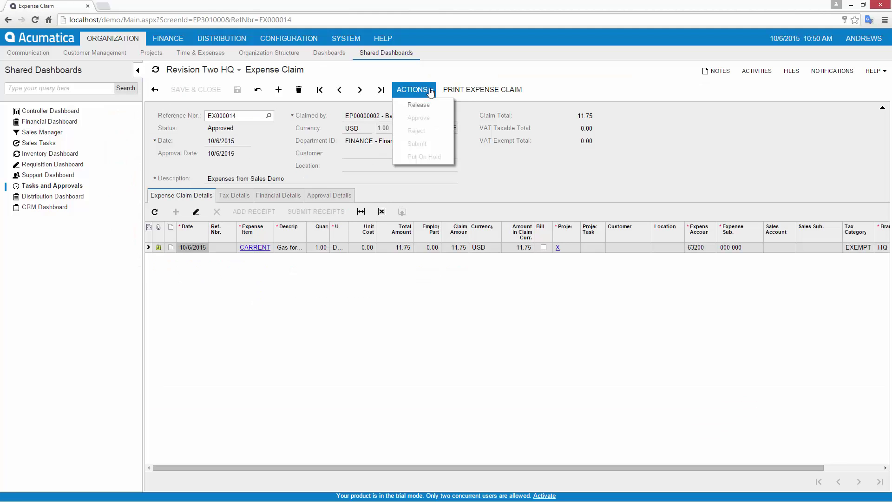
left_click(431, 105)
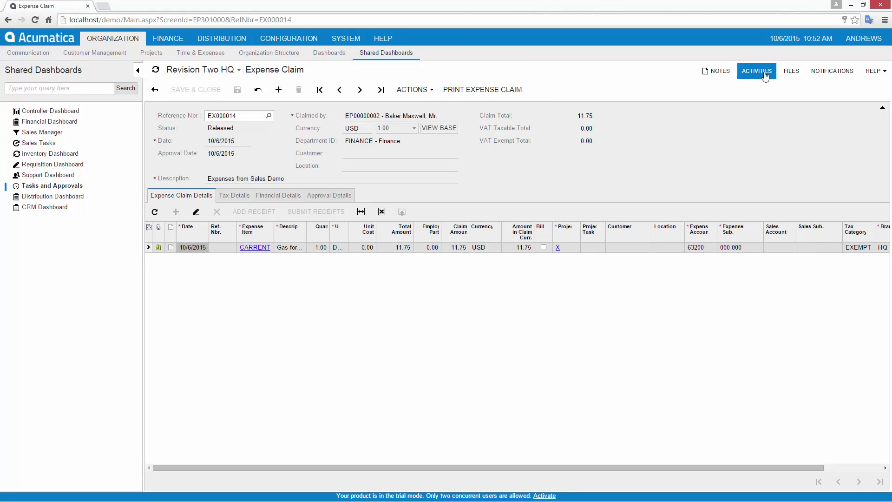
Add a task 'please expedite payment', 10/6/2015 to 10/13/2015, owned by another employee
left_click(765, 75)
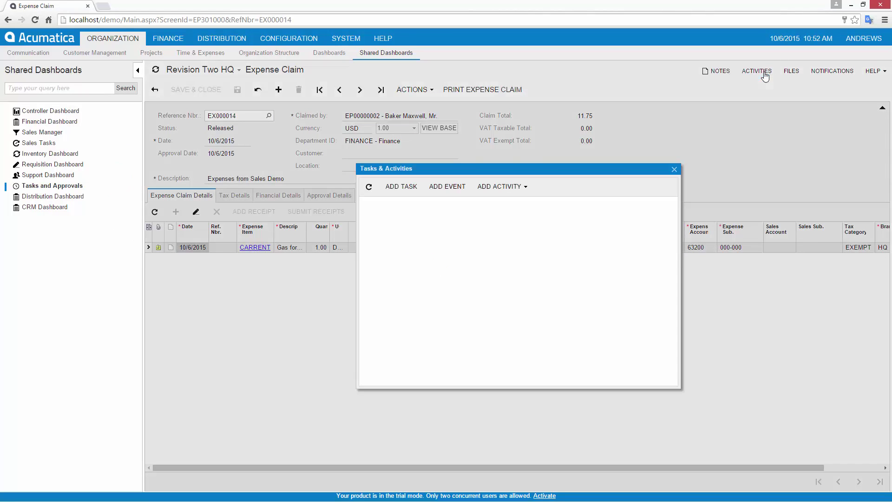
left_click(401, 189)
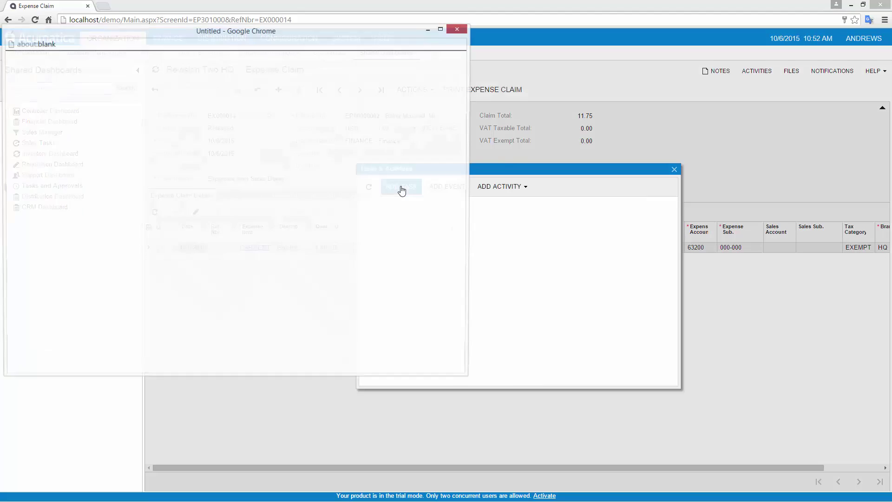
type("please expedite payment")
key("Tab")
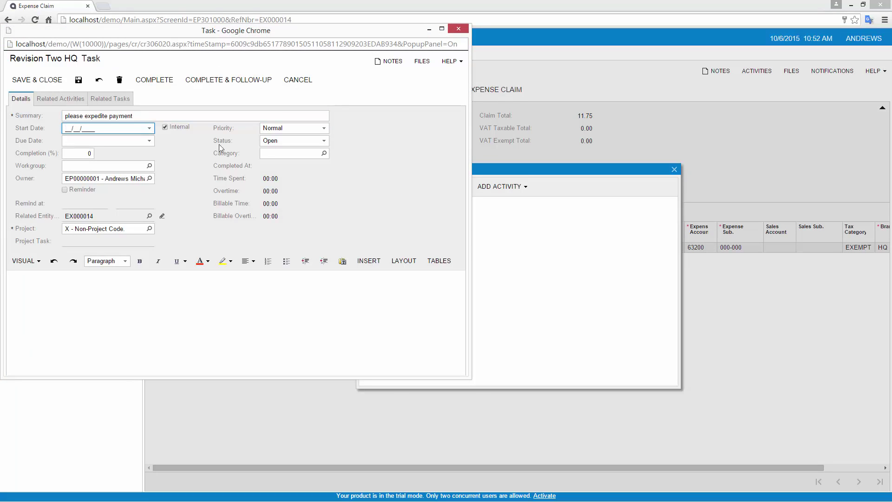
type("10/6/2015")
key("Tab")
type("10/13/2015")
left_click(137, 180)
type("beau")
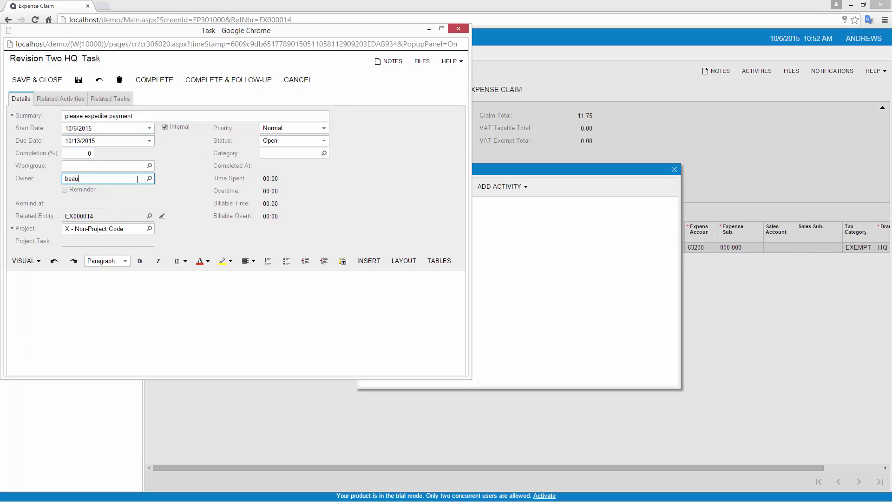
left_click(128, 188)
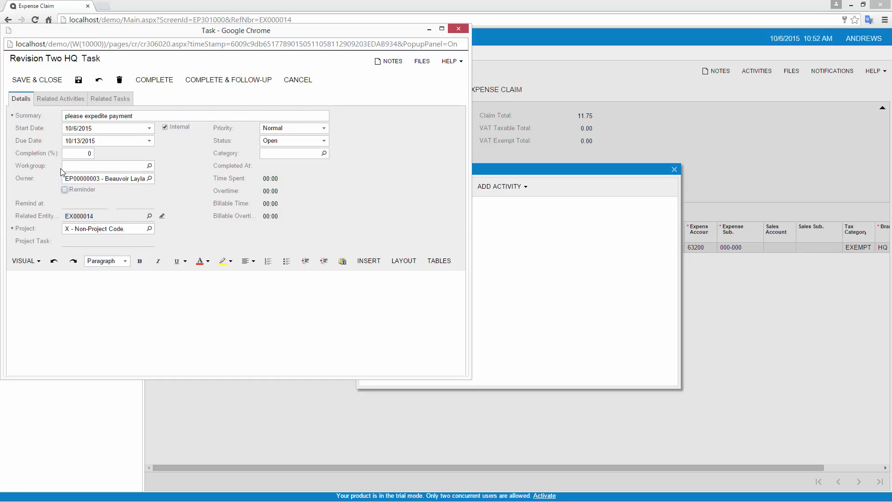
left_click(37, 80)
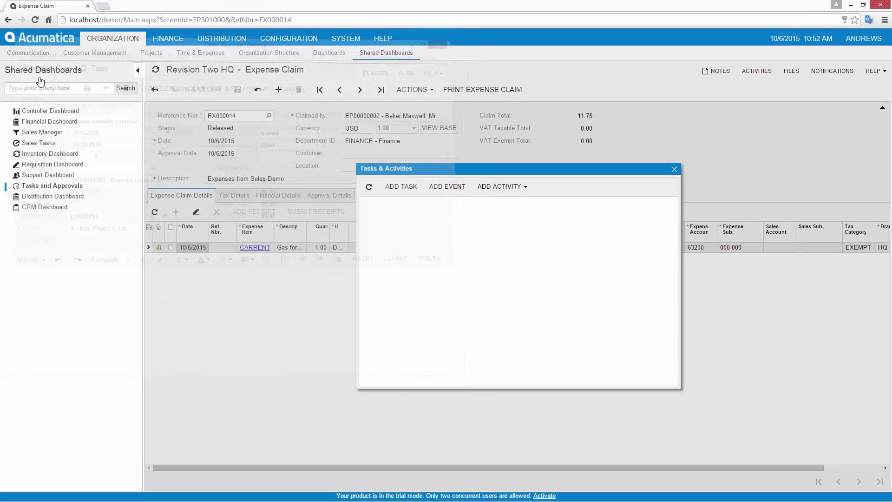
Close the tasks and activities list and sign out of the approver's account
left_click(674, 169)
left_click(861, 39)
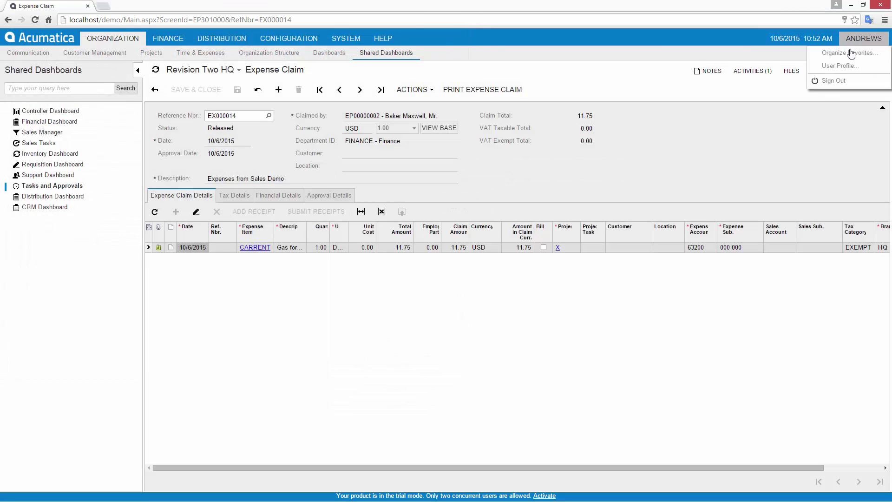
left_click(829, 80)
Sign back in with the administrator's username and password
type("beauvoir")
key("Tab")
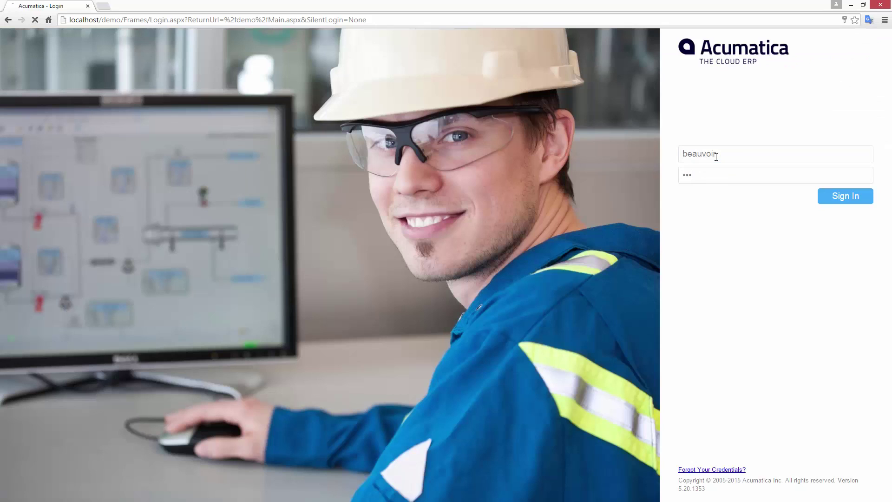
key("Return")
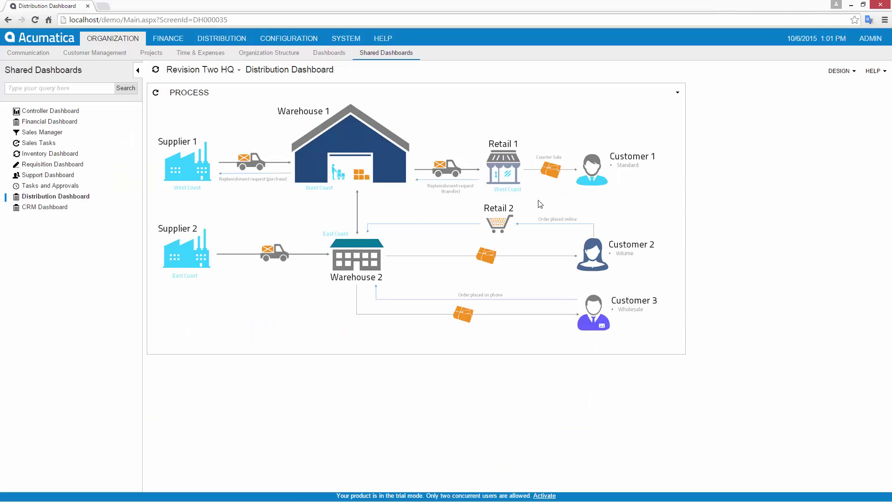
Open USA Bartending School's record from the Customer 1 node, then shrink the browser window
left_click(598, 174)
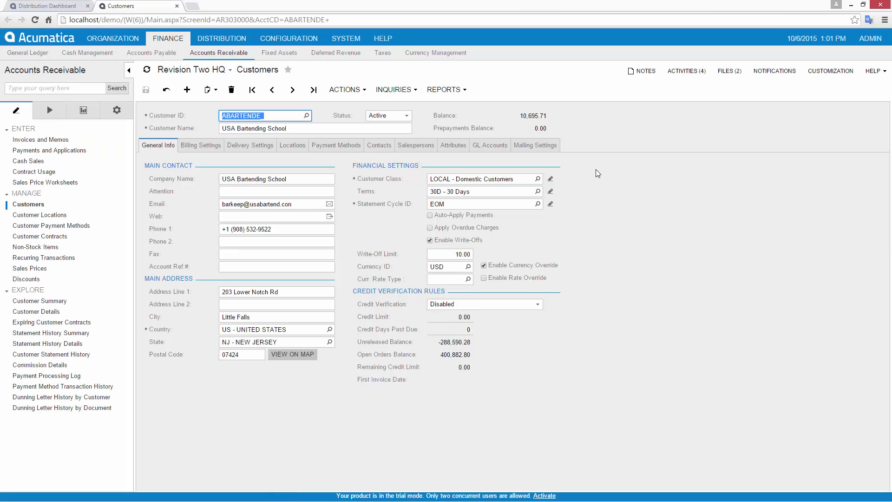
left_click(863, 4)
left_click_drag(844, 5, 478, 171)
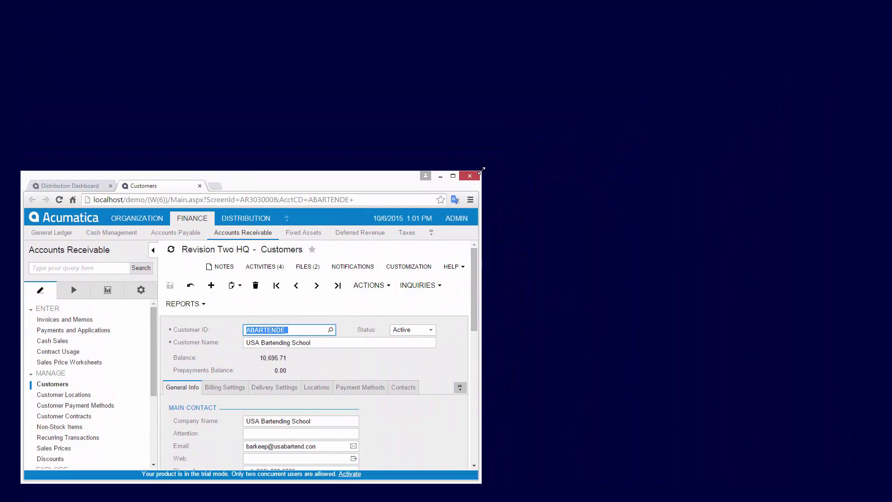
Maximize the browser and translate the Acumatica page into Korean
left_click(453, 175)
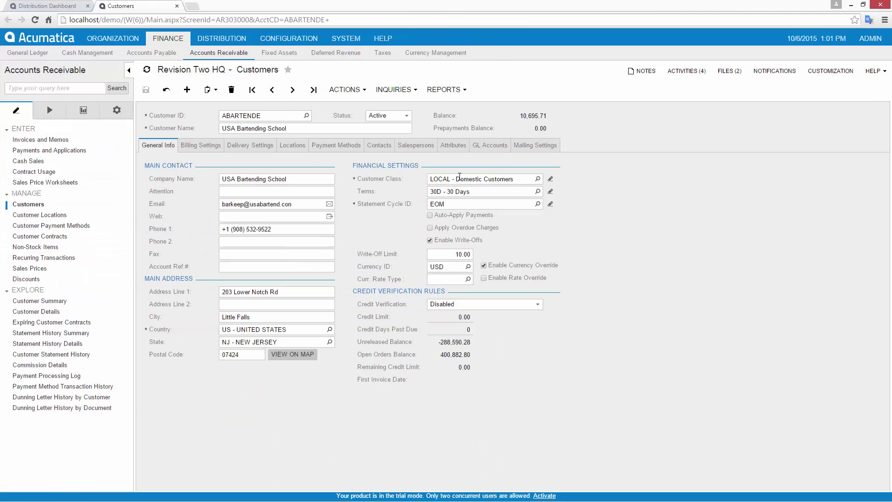
left_click(868, 20)
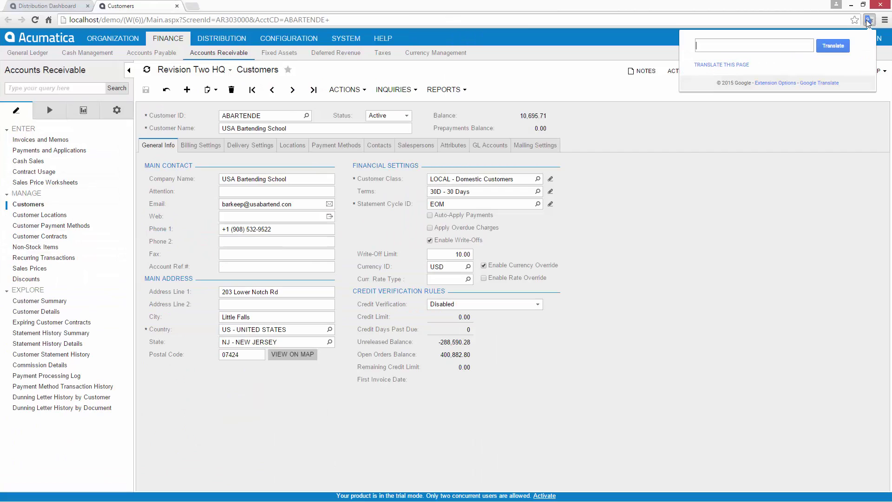
left_click(726, 65)
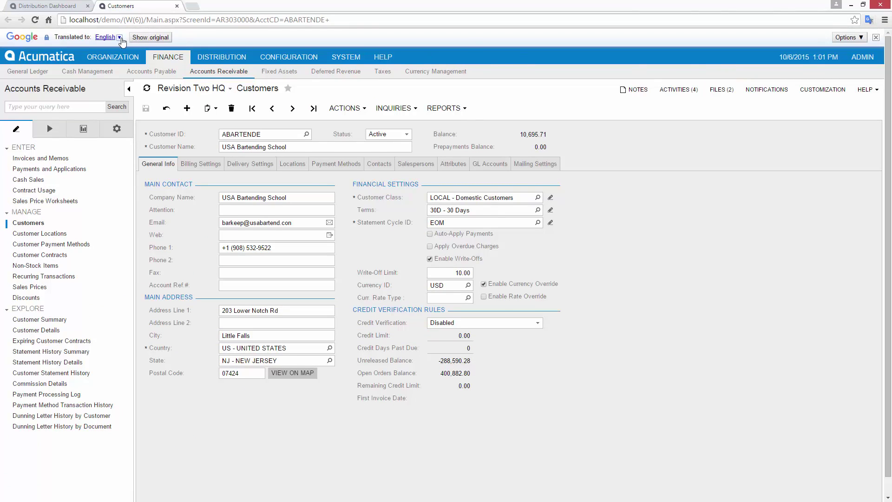
left_click(120, 39)
left_click(284, 69)
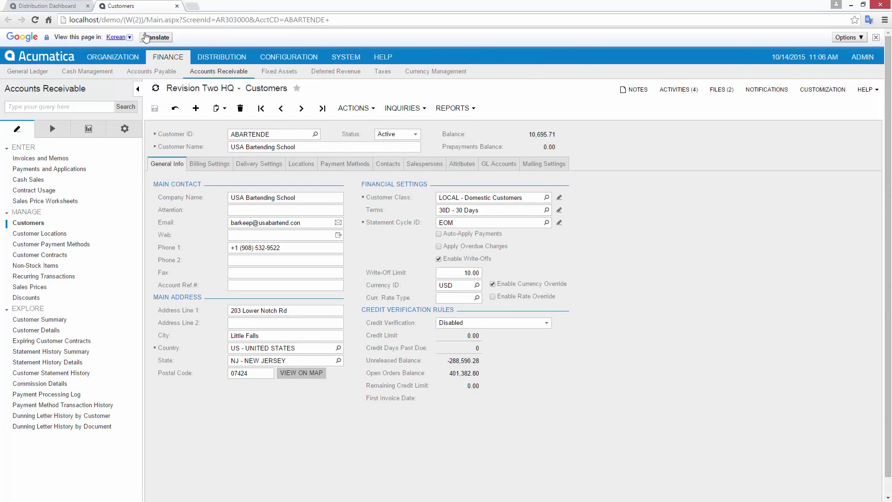
Set the user profile's custom locale format to ko-KR
left_click(864, 56)
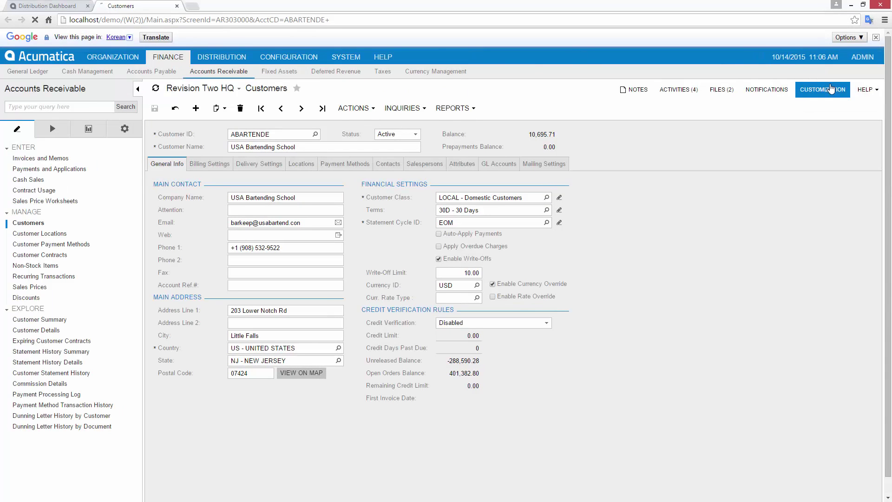
left_click(831, 84)
left_click(278, 129)
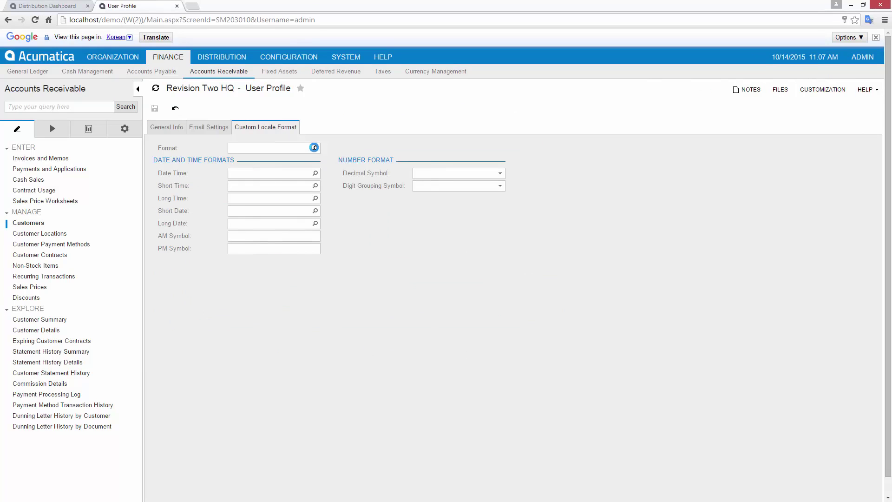
left_click(314, 147)
type("ko")
double_click(290, 220)
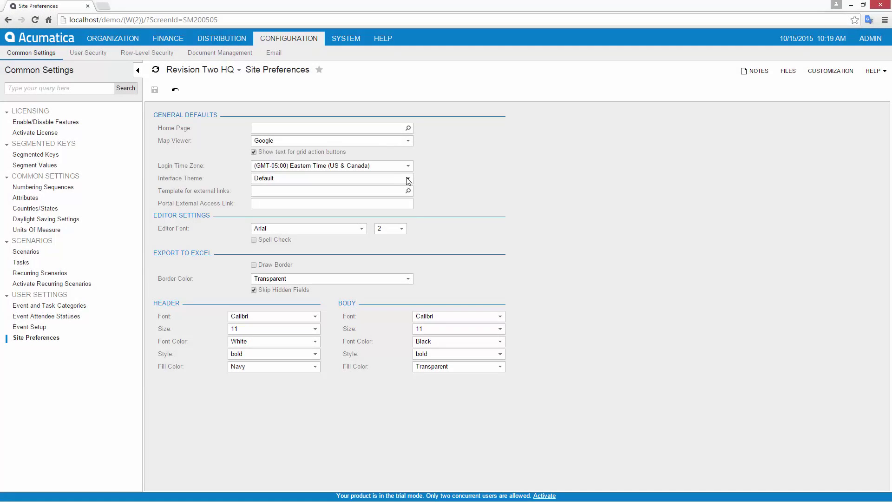
Set the site interface theme to AlCapone and save
left_click(408, 177)
left_click(314, 192)
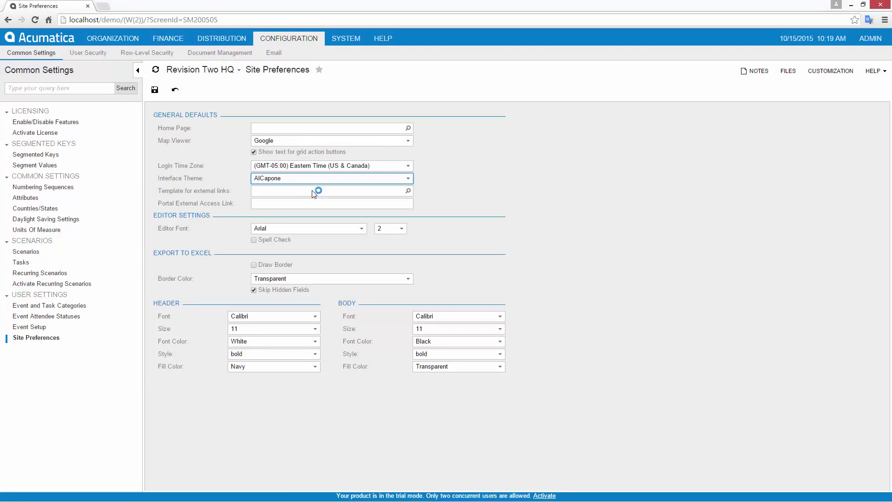
left_click(155, 89)
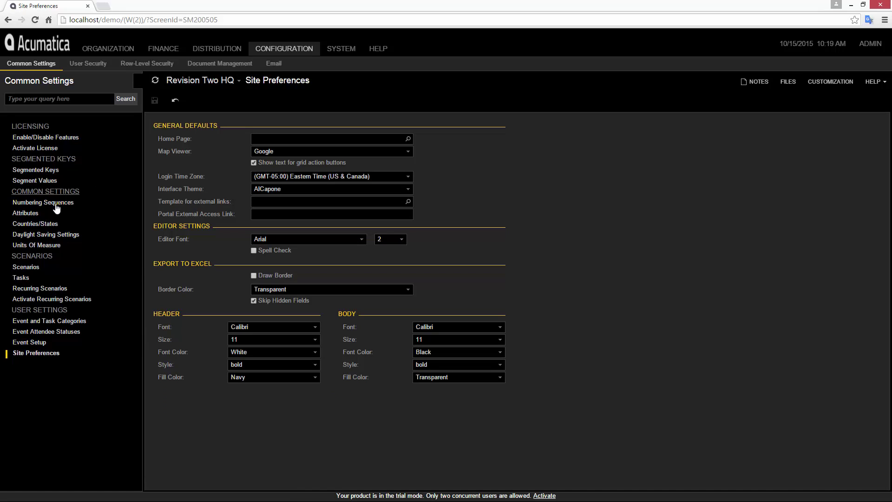
Open Numbering Sequences in a new tab, view ALLOCATION, then close that tab
right_click(57, 205)
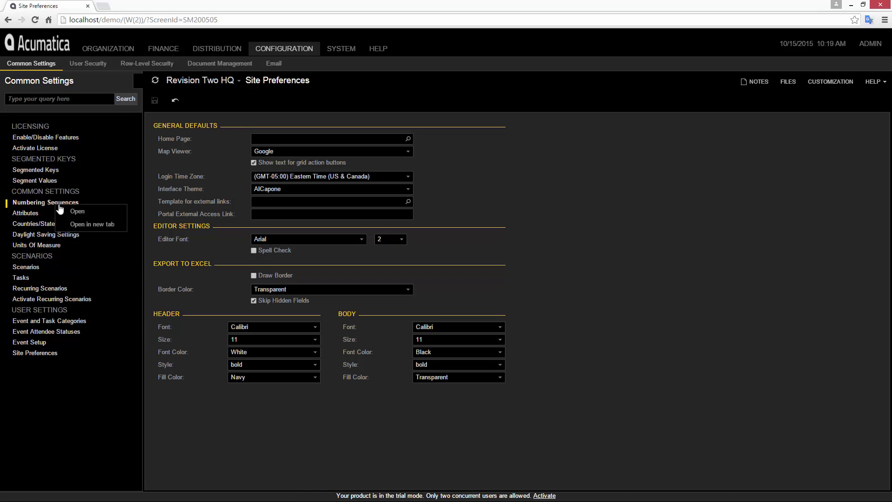
left_click(92, 223)
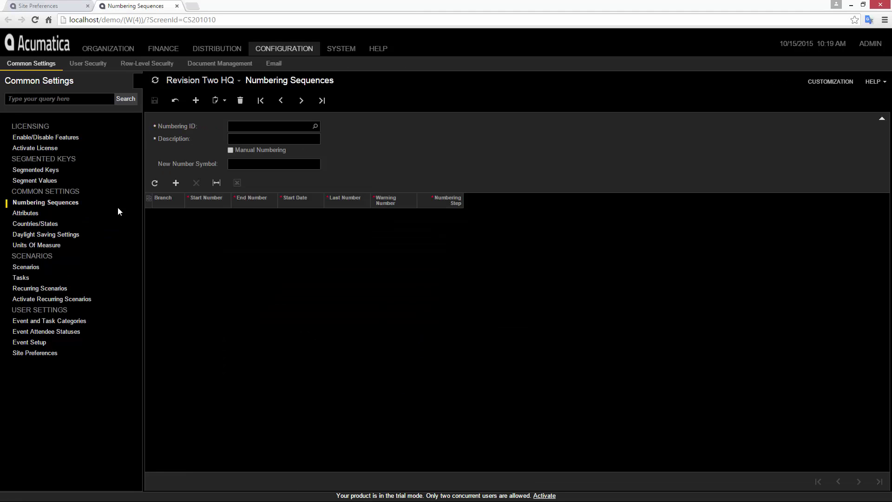
left_click(301, 101)
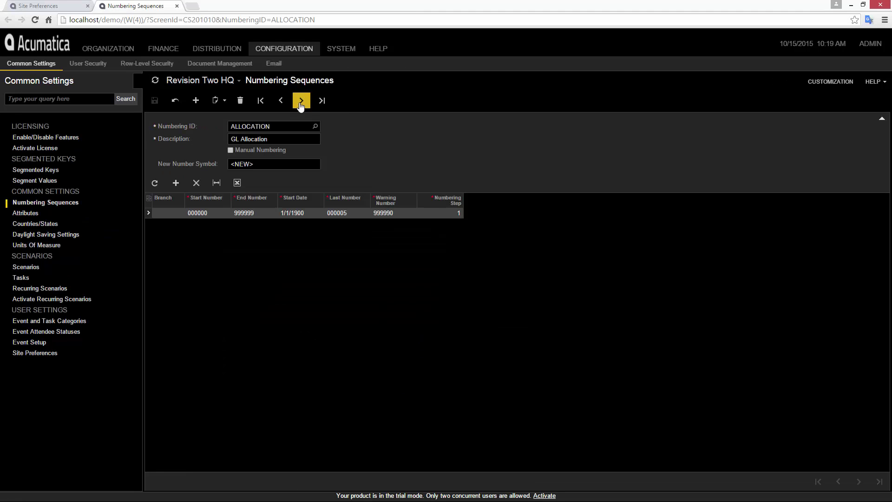
left_click(176, 5)
Change the interface theme to AS400 and save
left_click(317, 186)
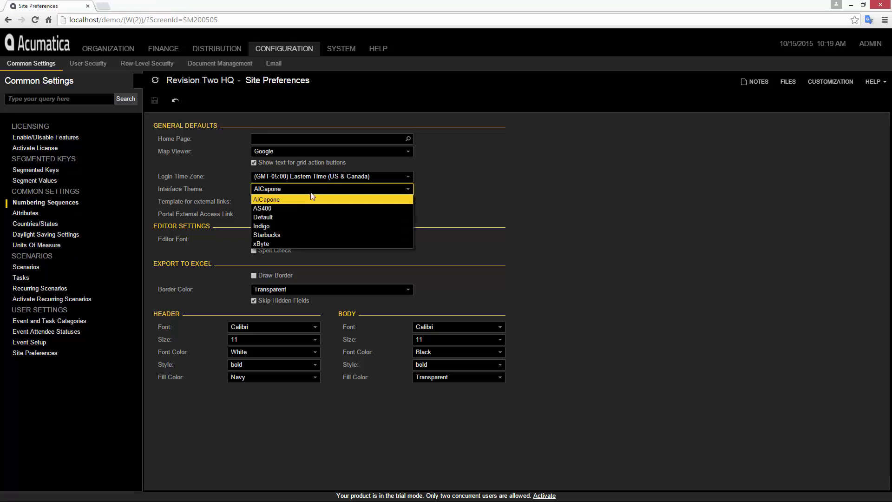
left_click(283, 208)
left_click(155, 100)
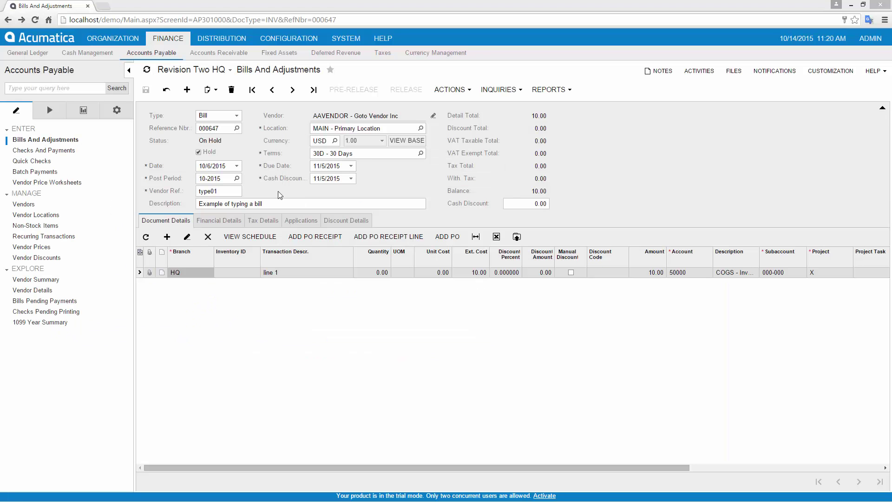
Open Import Scenarios in a new tab and load the Import AP Bill scenario
left_click(282, 205)
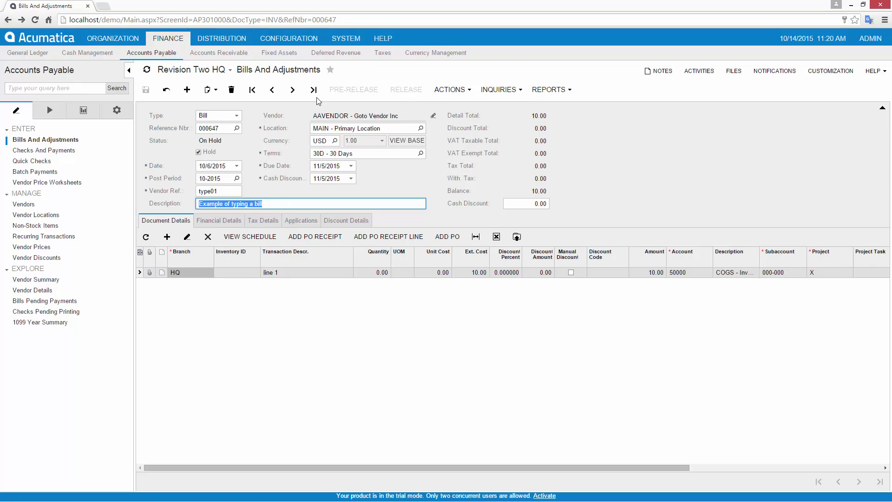
left_click(343, 41)
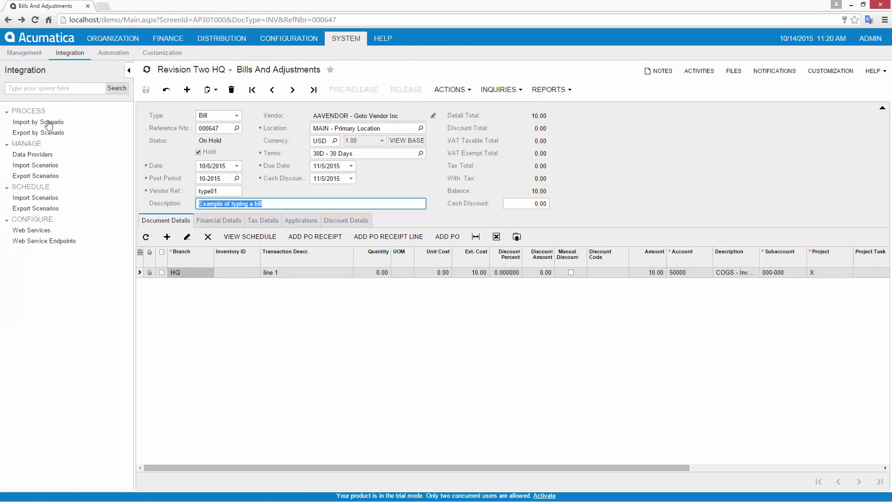
right_click(29, 166)
left_click(66, 191)
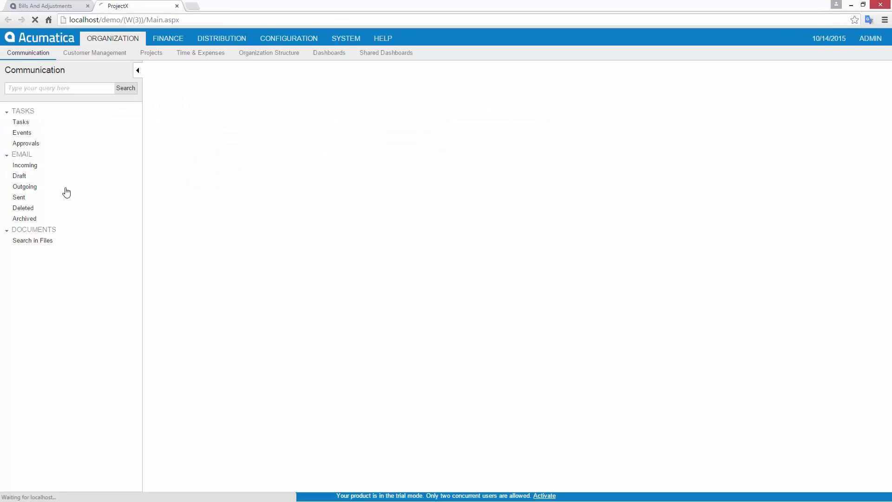
left_click(301, 90)
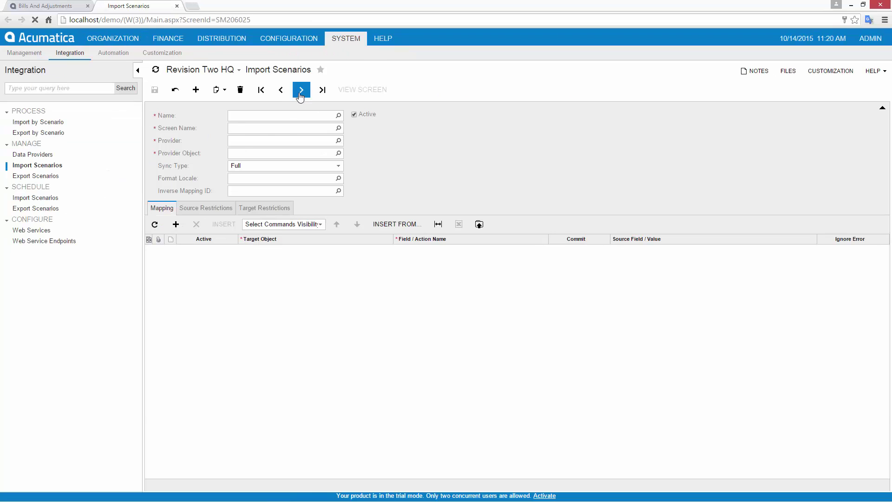
View the bills screen's web service WSDL, then return to the Import AP Bill scenario
left_click(42, 6)
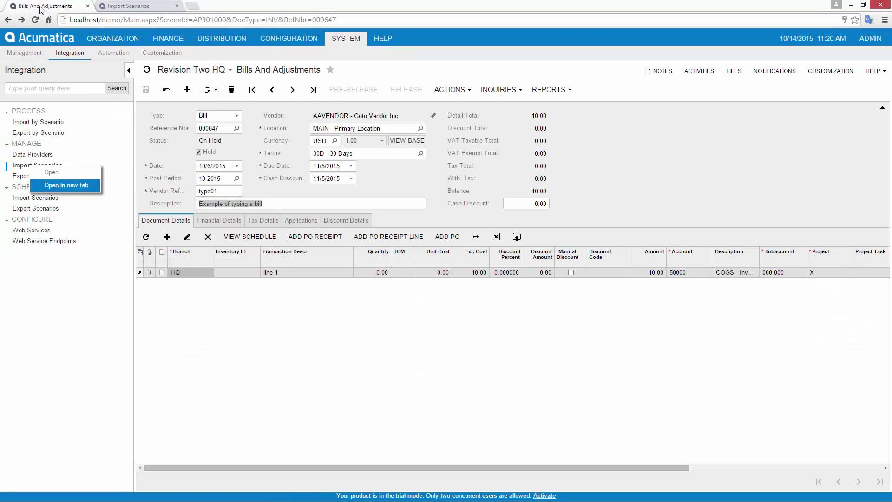
left_click(873, 71)
left_click(831, 114)
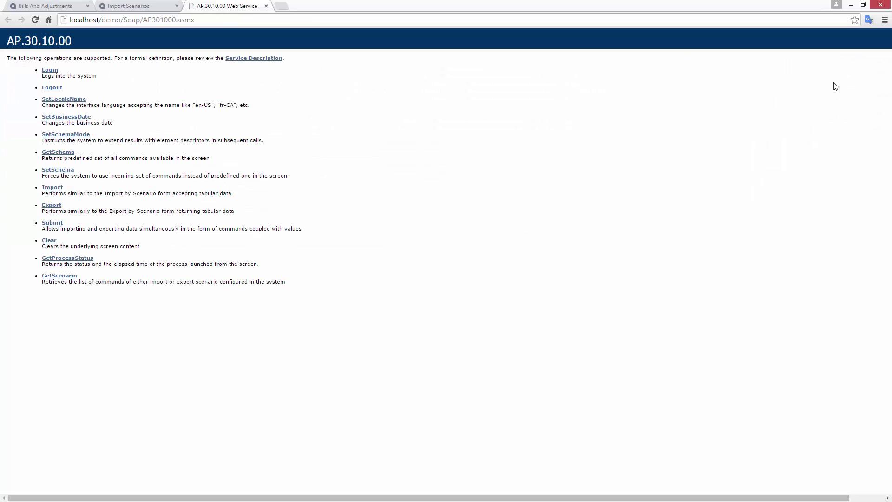
left_click(258, 59)
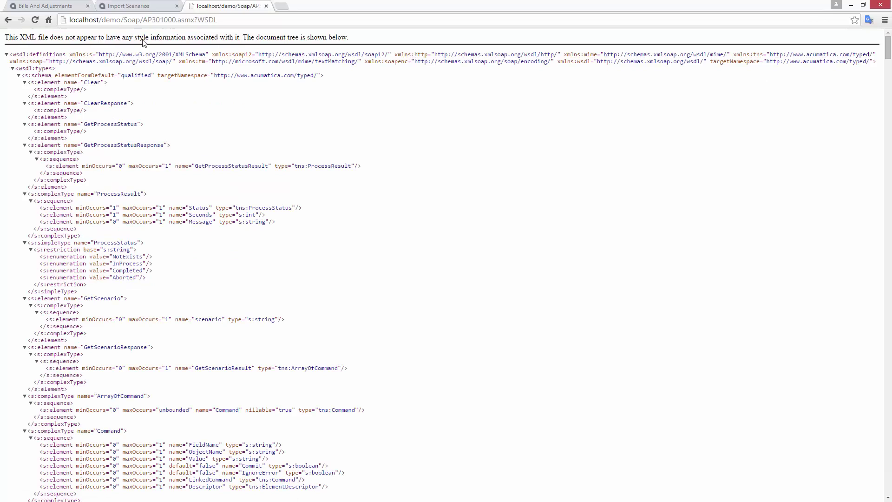
left_click(45, 7)
left_click(138, 7)
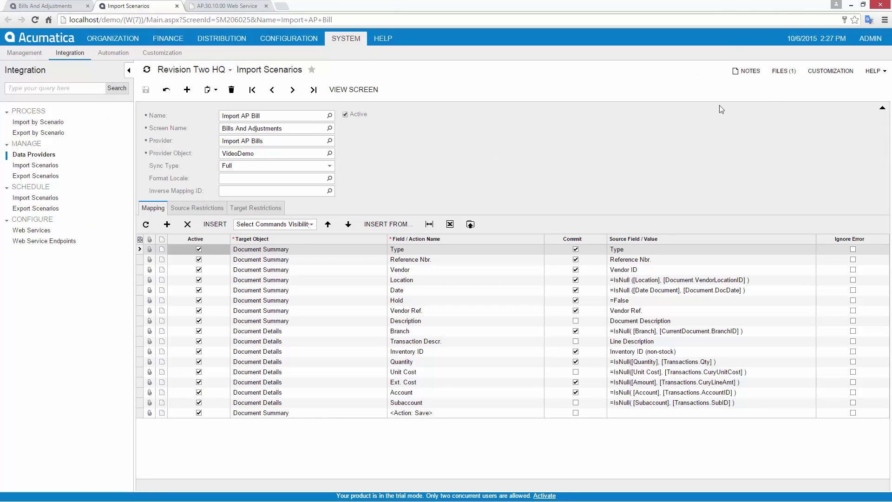
Inspect the scenario's attached Demo_Import spreadsheet rows, then close it
left_click(782, 72)
key("alt+Tab")
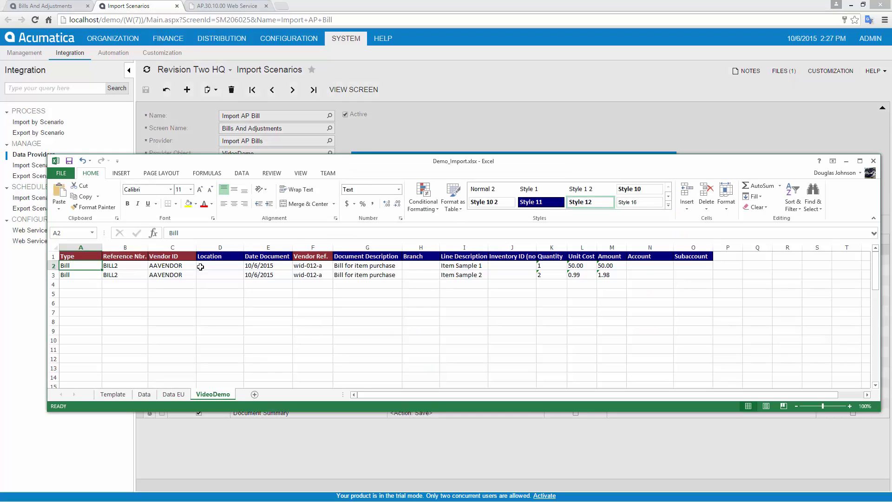
left_click(873, 161)
left_click(666, 160)
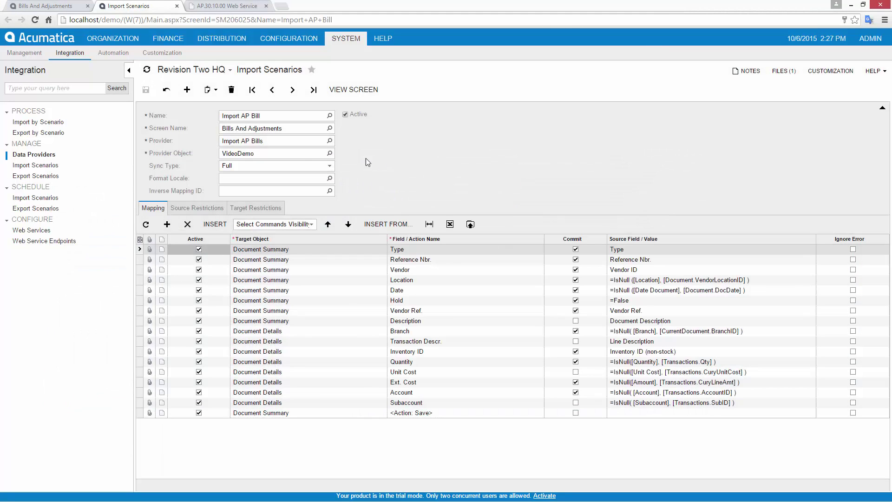
Prepare and import the two bill rows via Import by Scenario, then check the bill tab
left_click(38, 122)
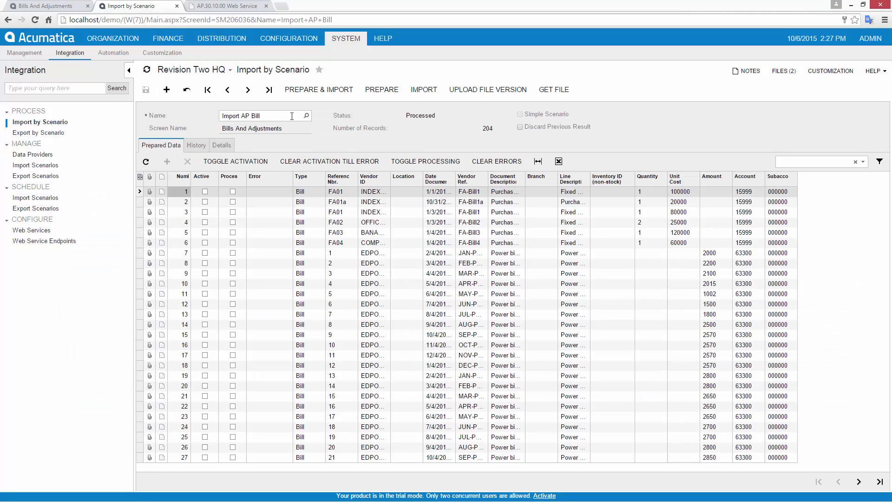
left_click(386, 91)
left_click(420, 91)
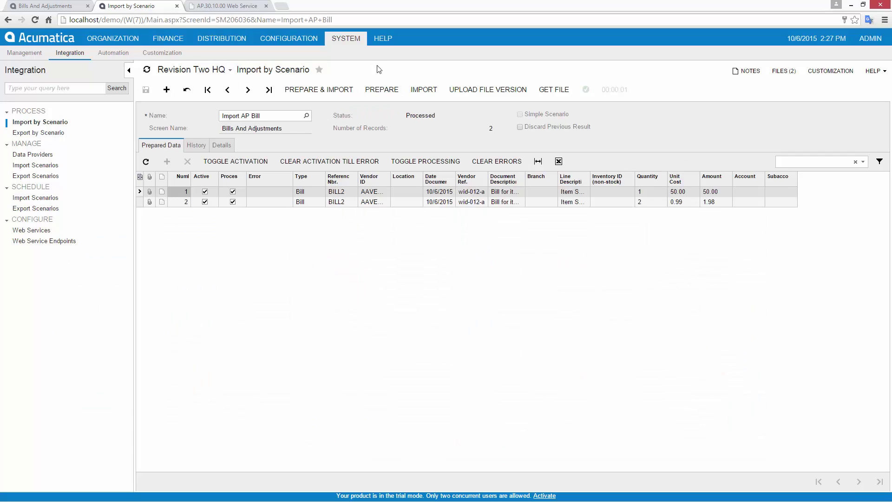
left_click(56, 6)
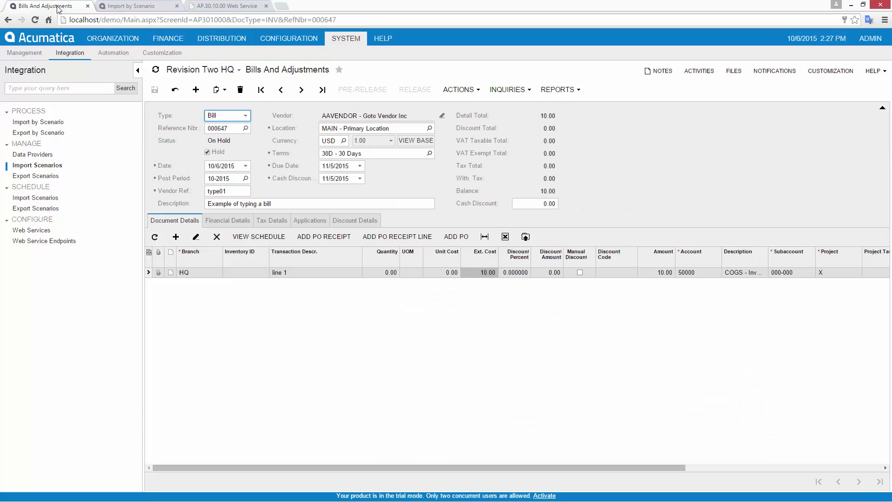
Check the last imported bill, then sign in to the vendor website's bill entry form
left_click(321, 90)
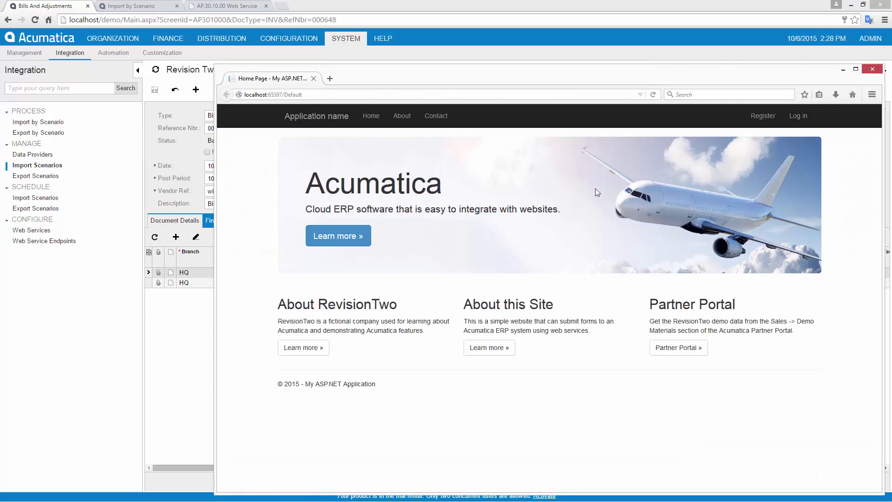
left_click(797, 116)
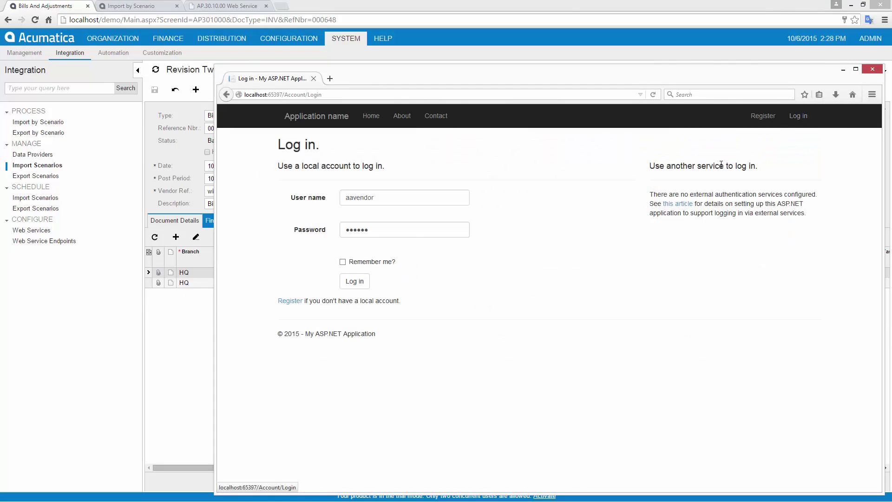
left_click(355, 282)
left_click(502, 349)
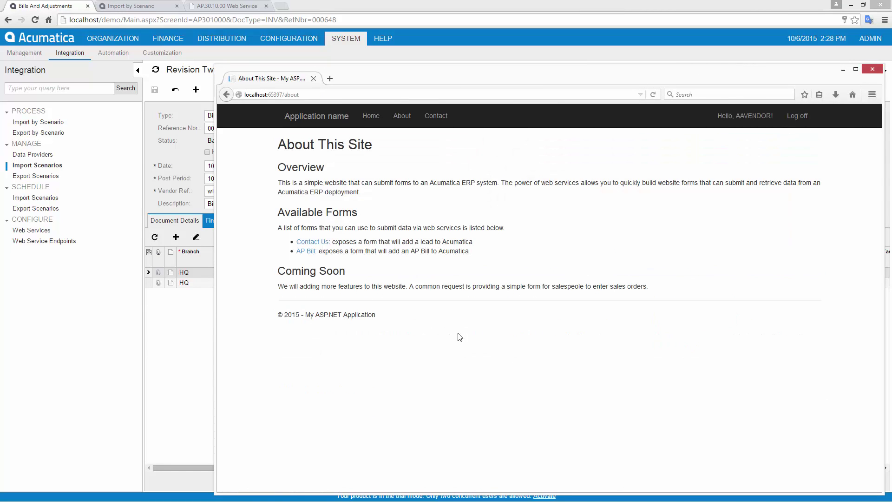
left_click(305, 250)
Submit a web bill with Vendor Ref 'web-service', description 'Bill from website', amount 12.34
left_click(325, 254)
type("web-service")
key("Tab")
type("Bill from website")
key("Tab")
type("12.34")
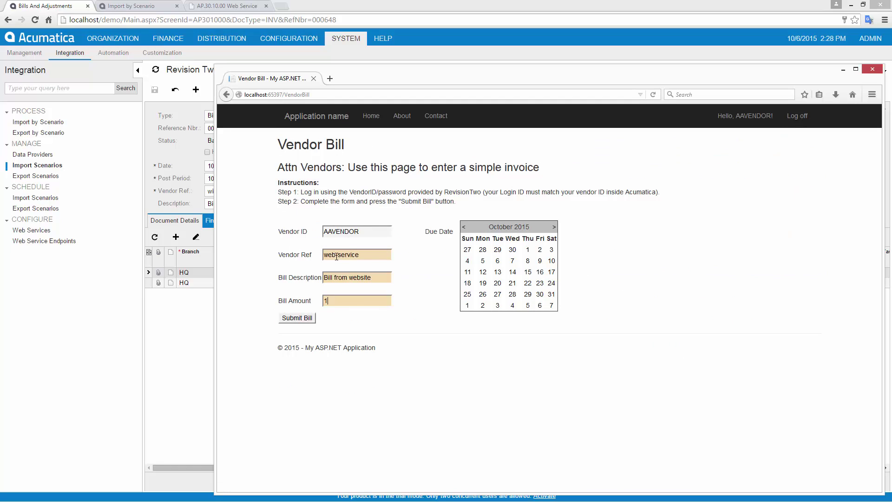
left_click(300, 319)
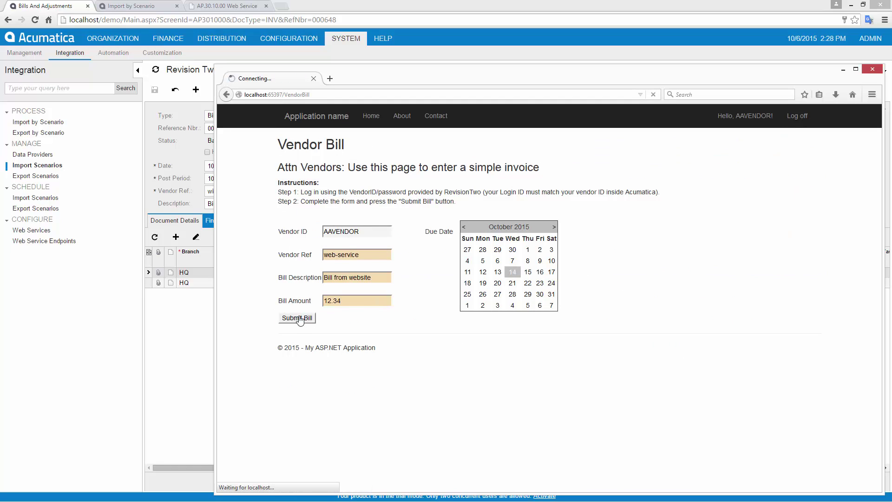
Move to the newly submitted 12.34 bill in Acumatica and open its customization options
key("alt+Tab")
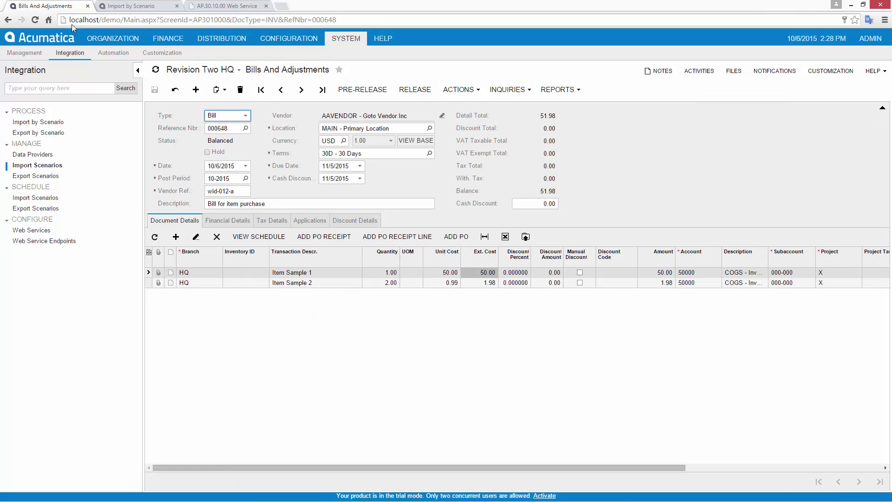
left_click(301, 90)
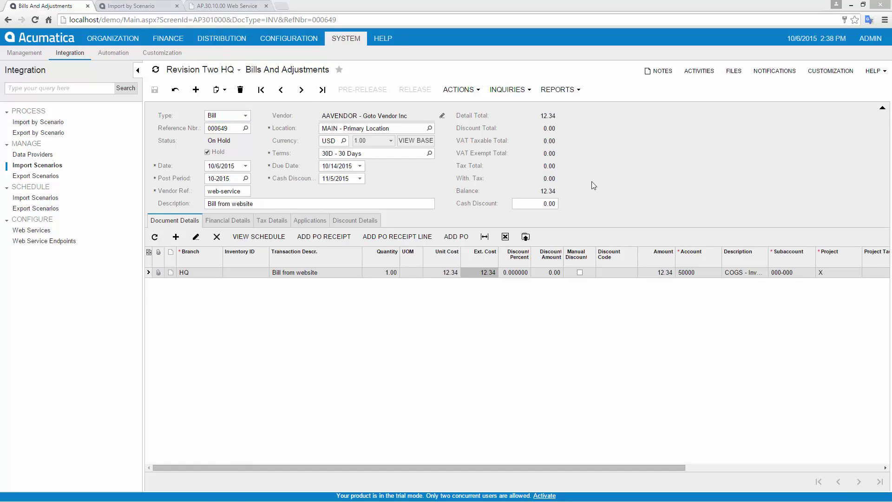
left_click(830, 71)
Create a new custom string field UsrBillControlNum (length 10) in the bills layout editor
left_click(815, 112)
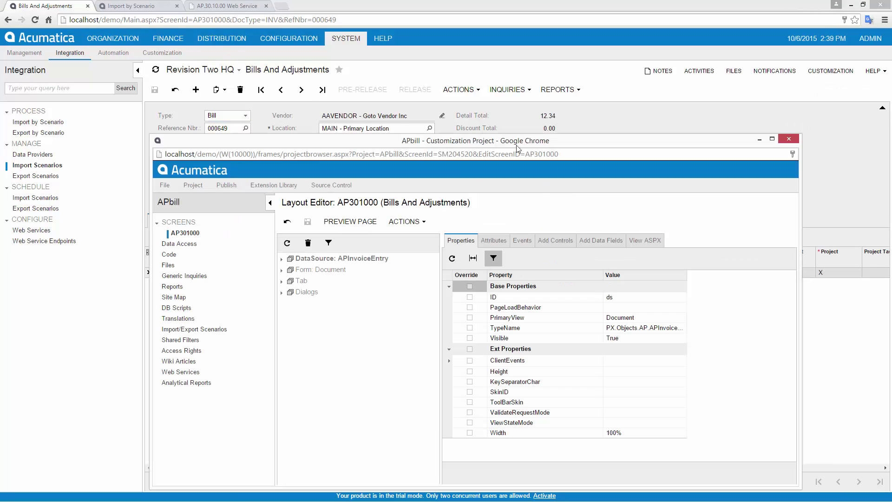
left_click(300, 271)
left_click(315, 292)
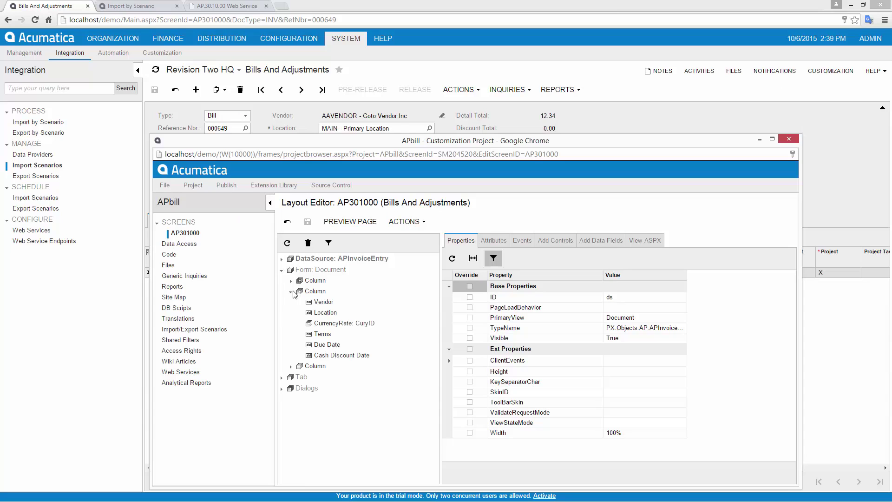
left_click(586, 241)
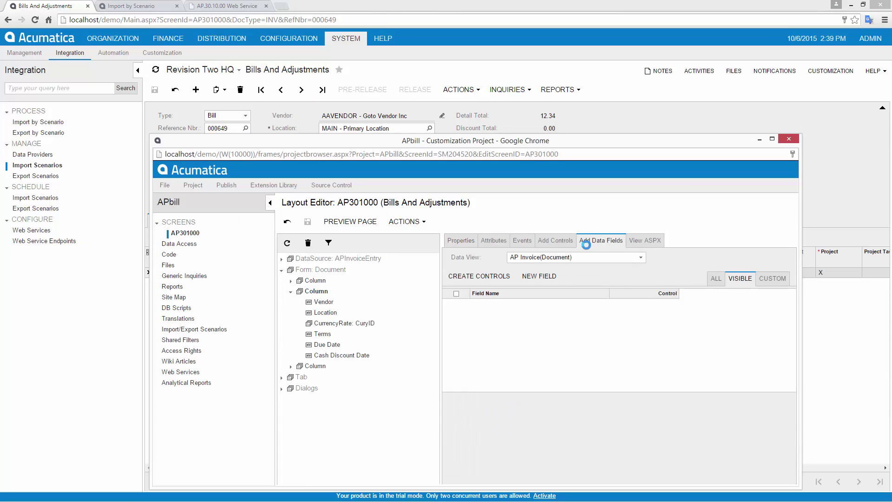
left_click(536, 274)
type("BillControlNum")
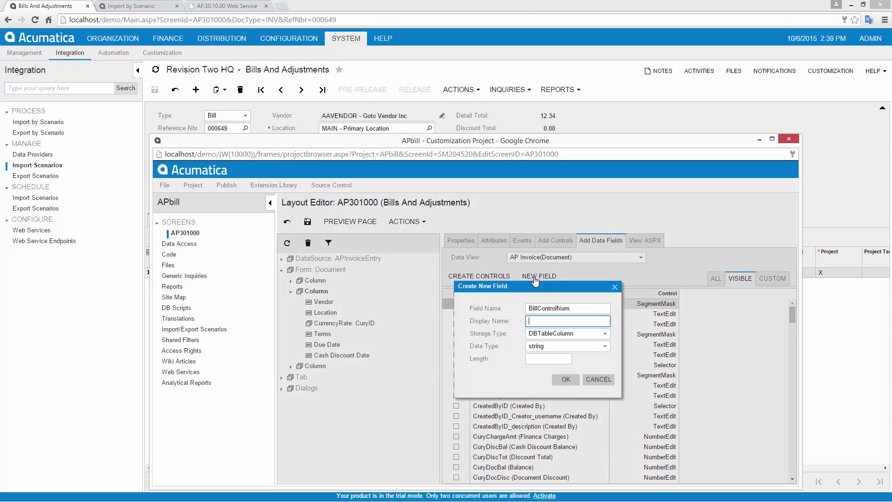
key("Tab")
key("Tab")
left_click(566, 379)
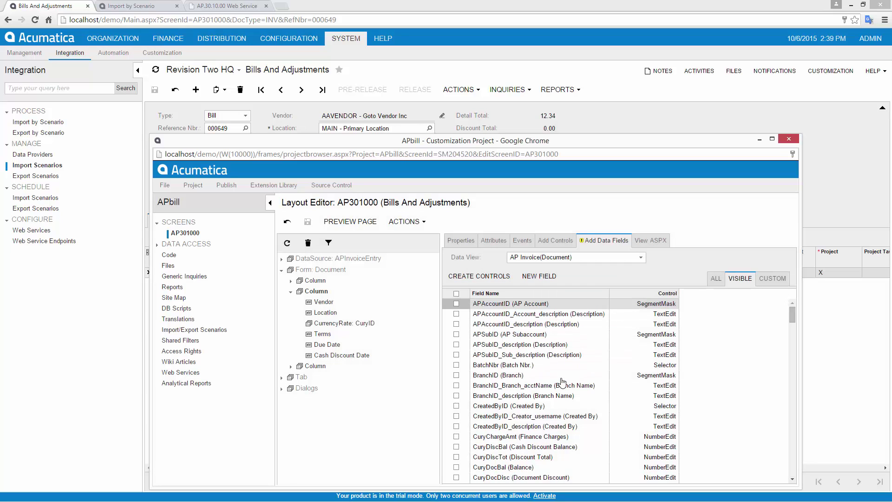
left_click(557, 366)
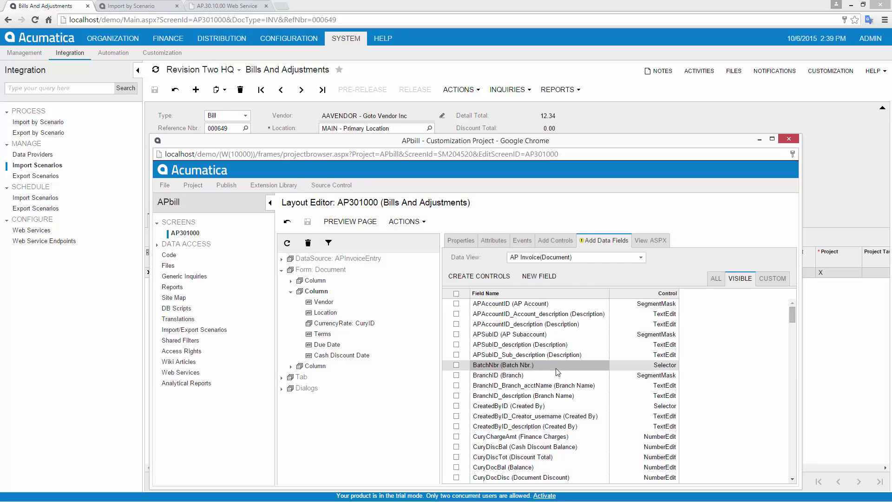
Publish the customization project, letting it finish despite the warning
left_click(226, 184)
left_click(256, 199)
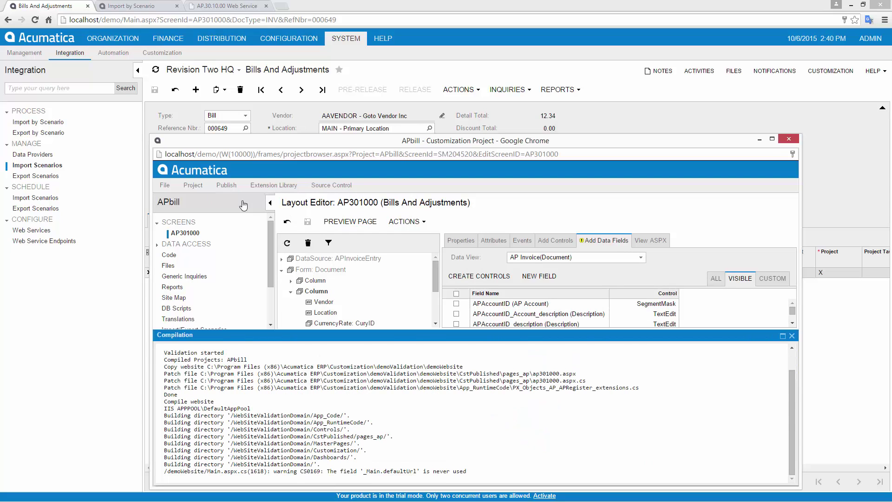
left_click(177, 469)
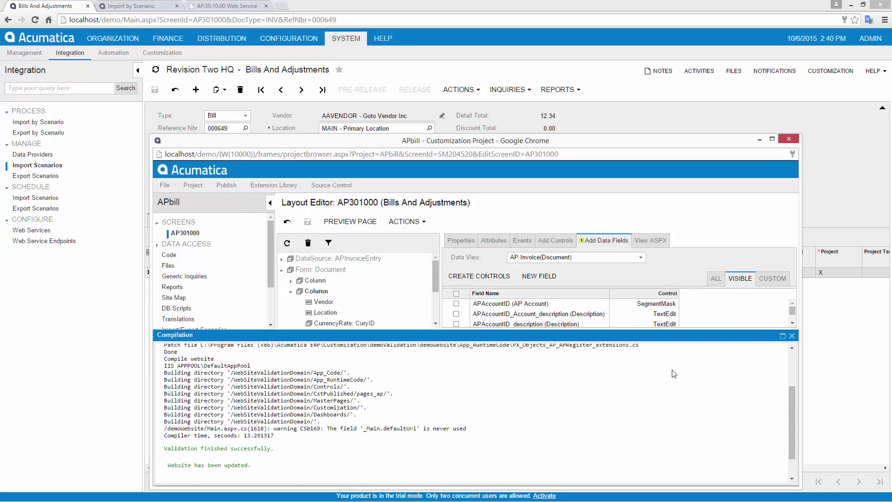
left_click(792, 336)
Add the Bill Control Num control below Due Date, save, and preview the page
left_click(771, 278)
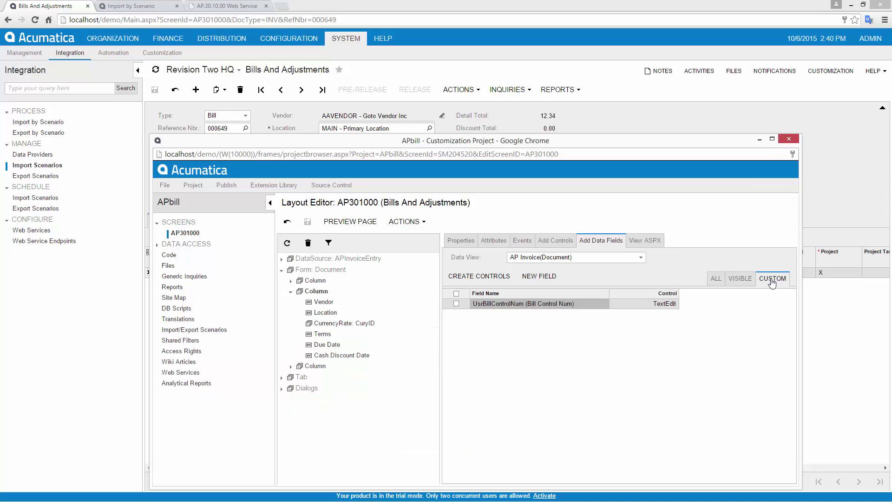
left_click(456, 304)
left_click(478, 276)
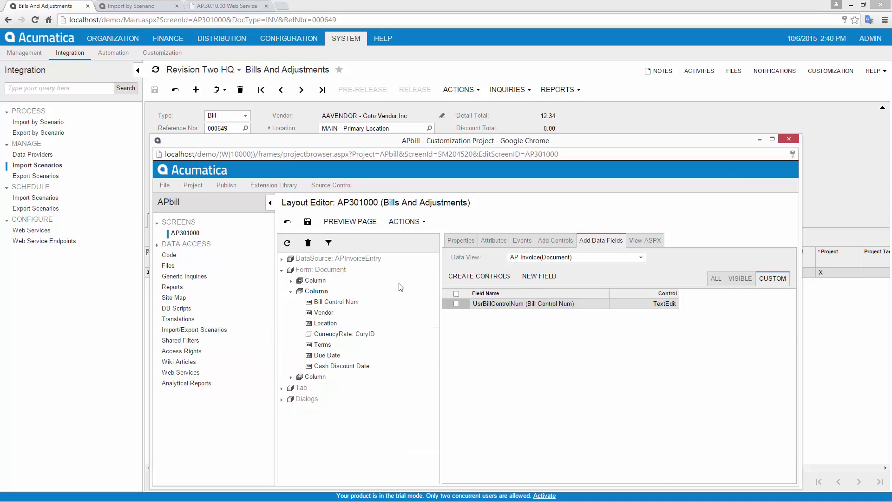
left_click_drag(342, 305, 359, 360)
left_click(307, 222)
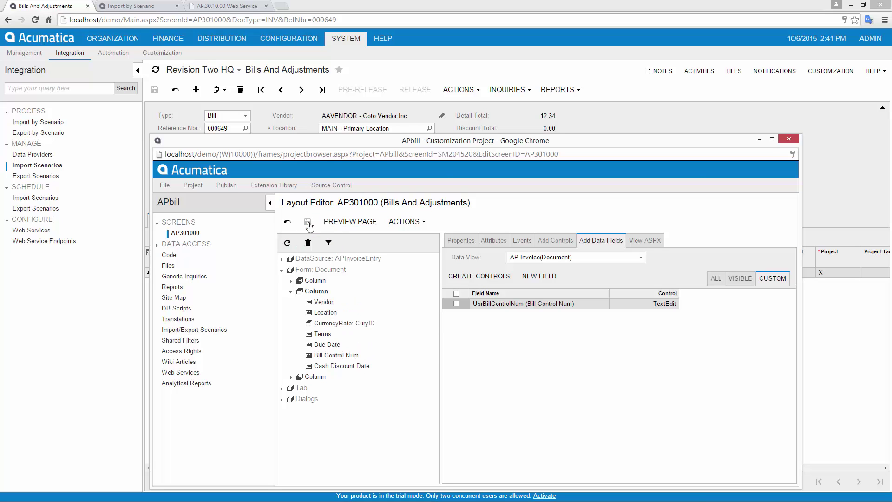
left_click(337, 223)
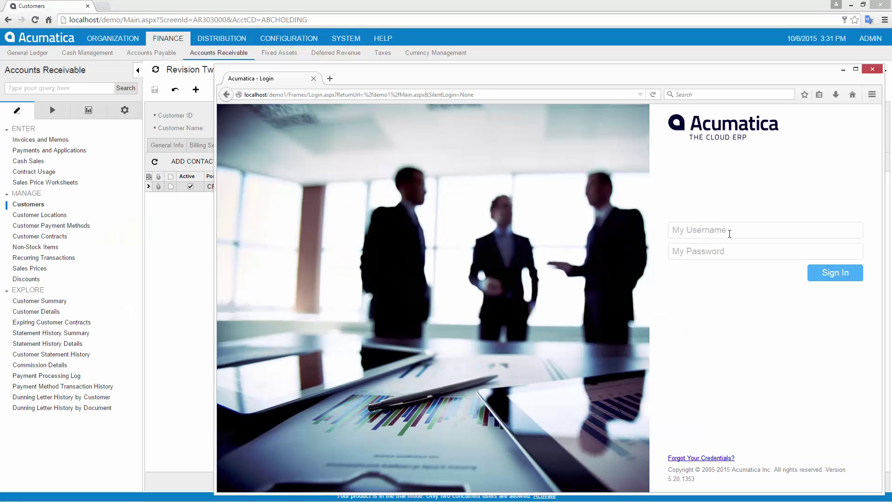
Sign in to the Customer Portal with the customer's username and password
type("pico")
key("Tab")
key("Return")
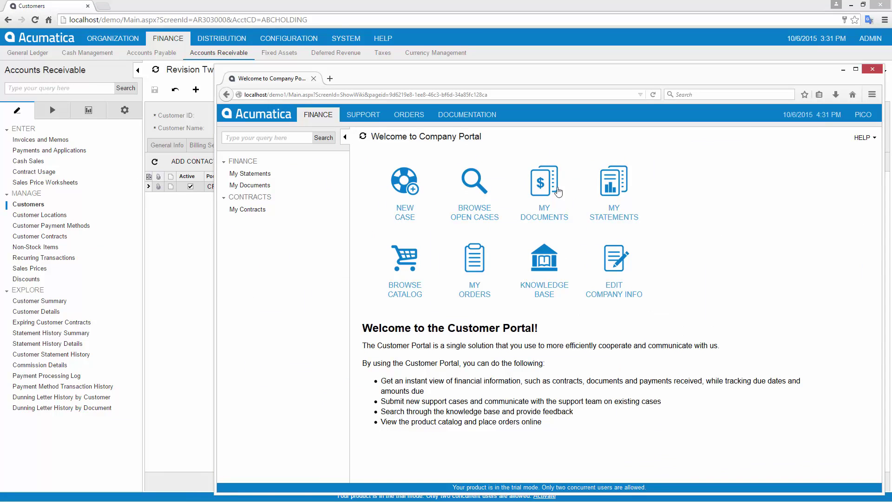
Browse open documents and an invoice, then go home and open My Orders
left_click(542, 185)
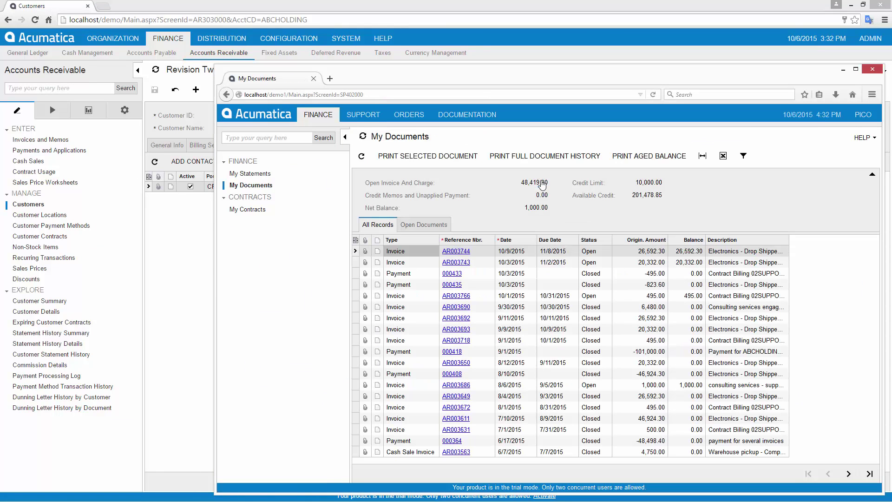
left_click(422, 225)
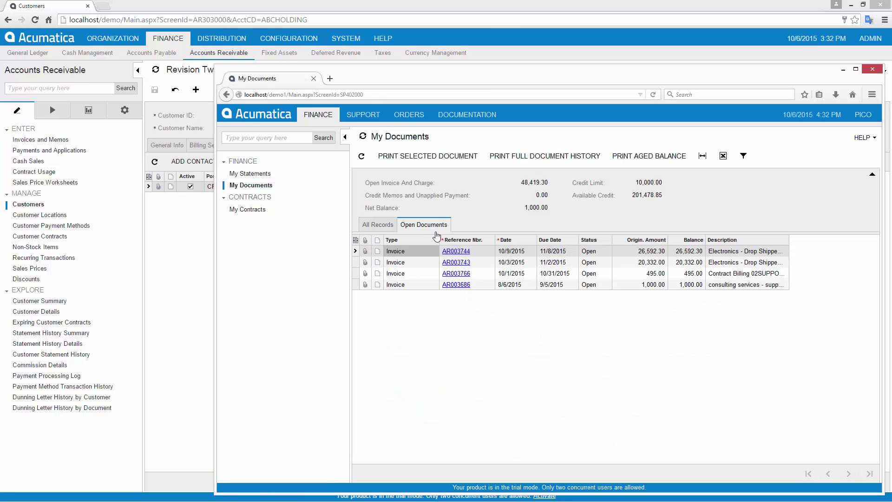
left_click(462, 263)
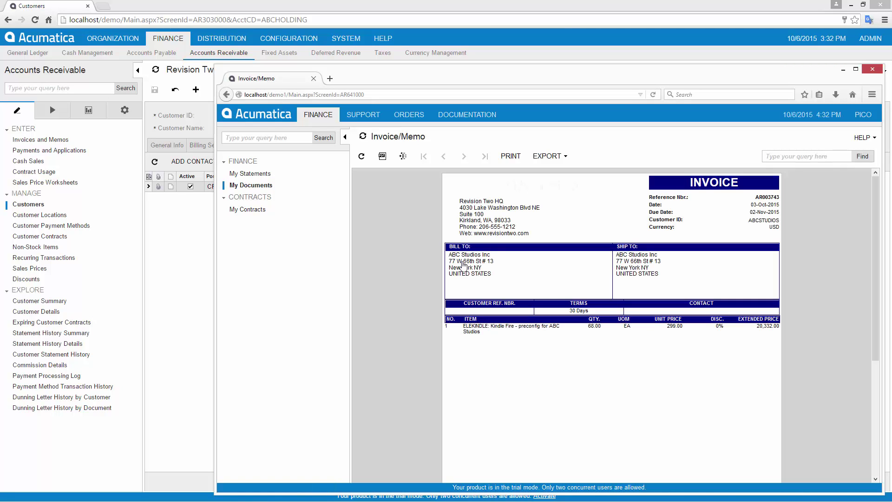
left_click(272, 120)
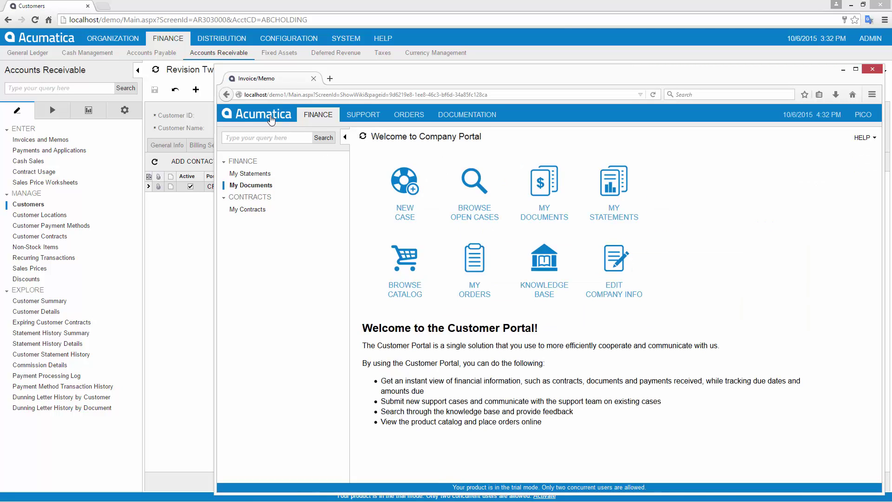
left_click(476, 275)
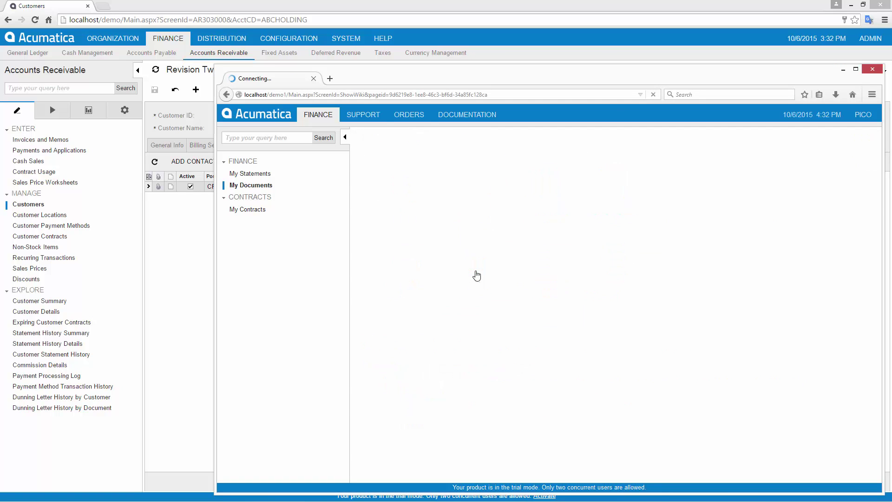
Reorder a past completed order into the cart, setting the Kindle quantity to 5
left_click(428, 338)
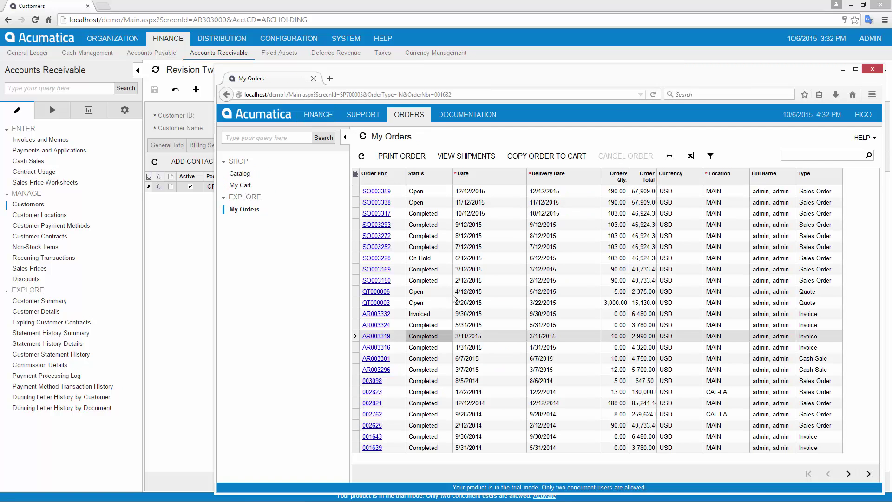
left_click(546, 156)
left_click(494, 233)
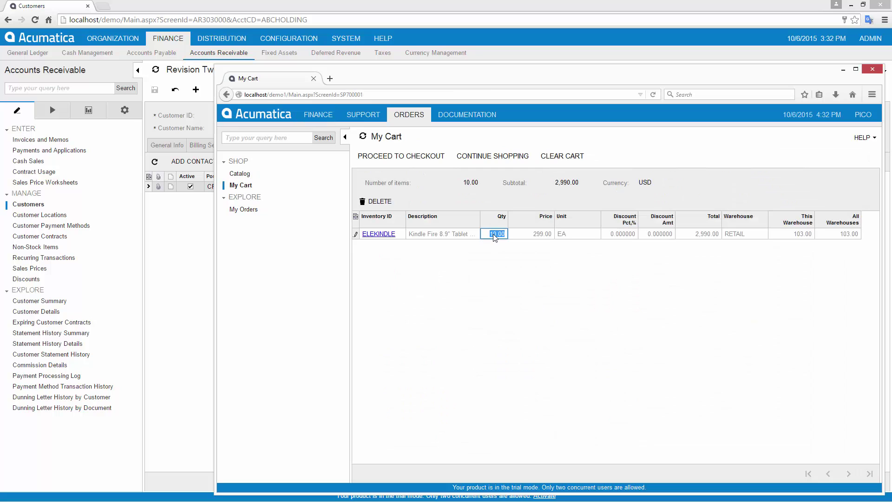
type("5")
key("Return")
left_click(383, 234)
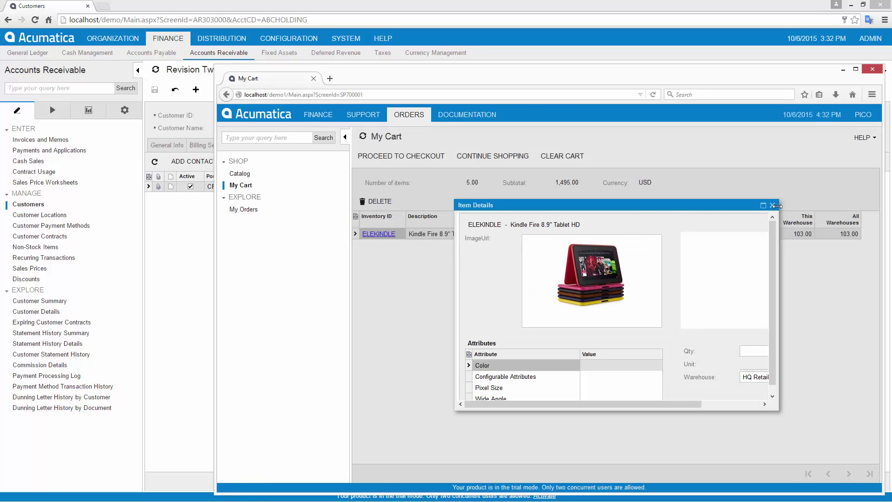
left_click(771, 205)
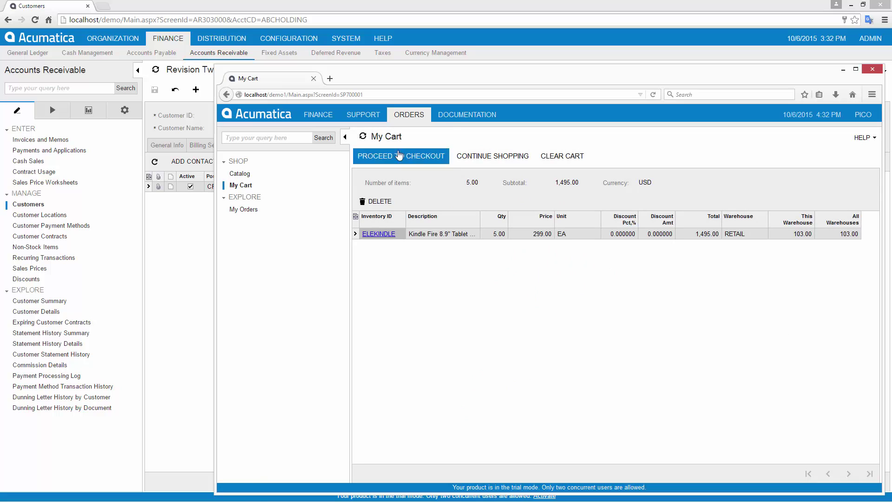
Check out and submit the order, then select SO003364 in My Orders
left_click(398, 155)
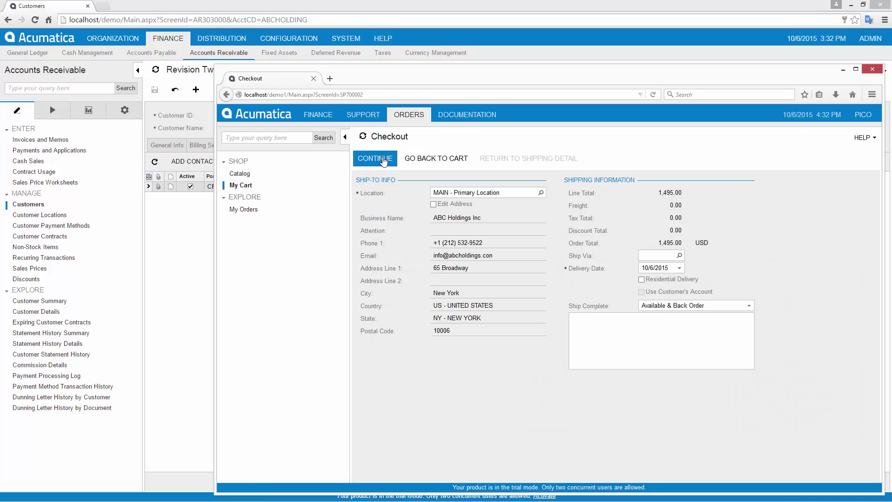
left_click(383, 159)
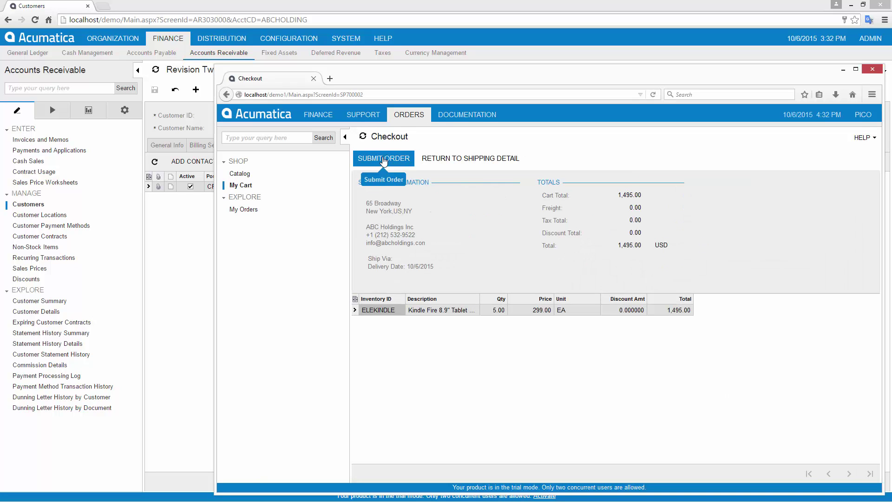
left_click(383, 160)
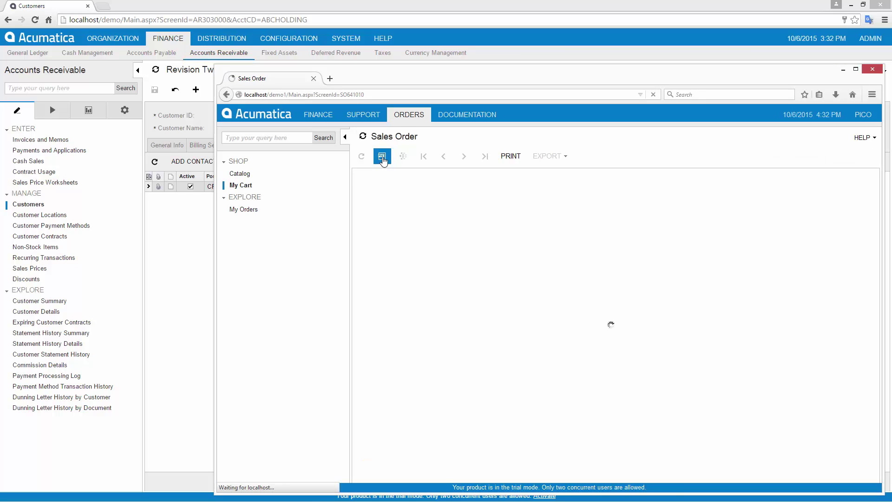
left_click(246, 210)
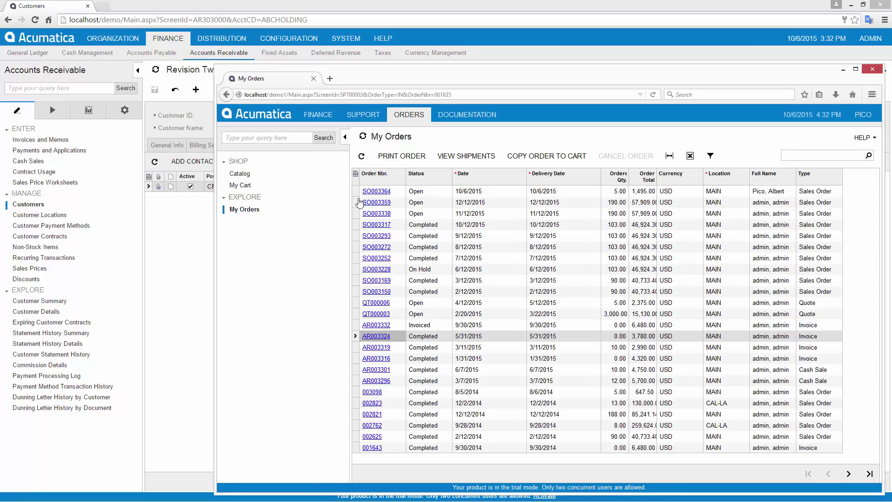
left_click(764, 194)
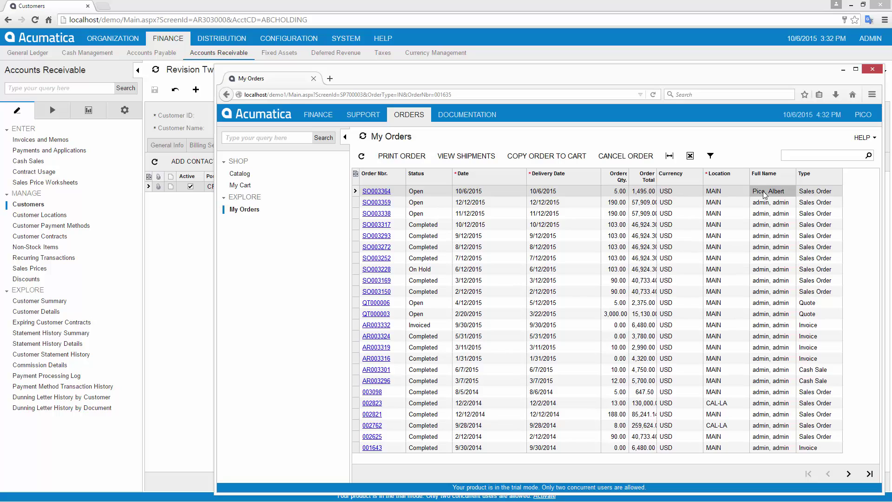
Create a shipment for sales order SO003364 and confirm it
left_click(220, 38)
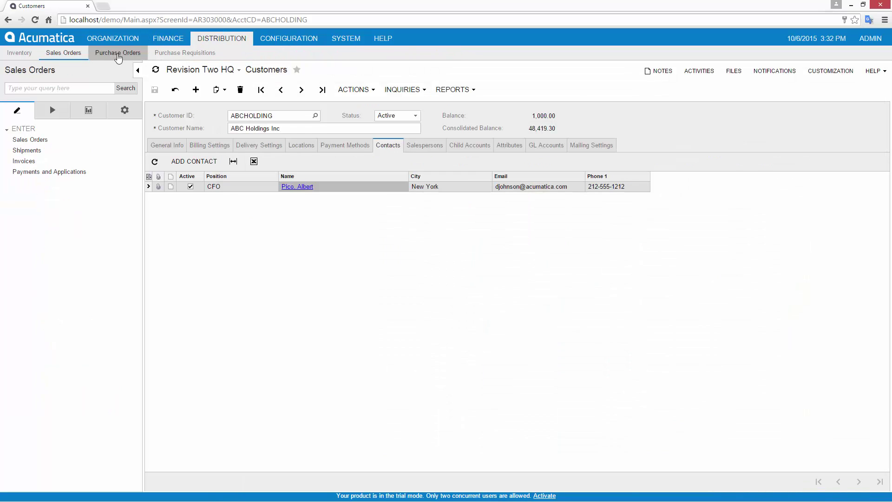
left_click(28, 139)
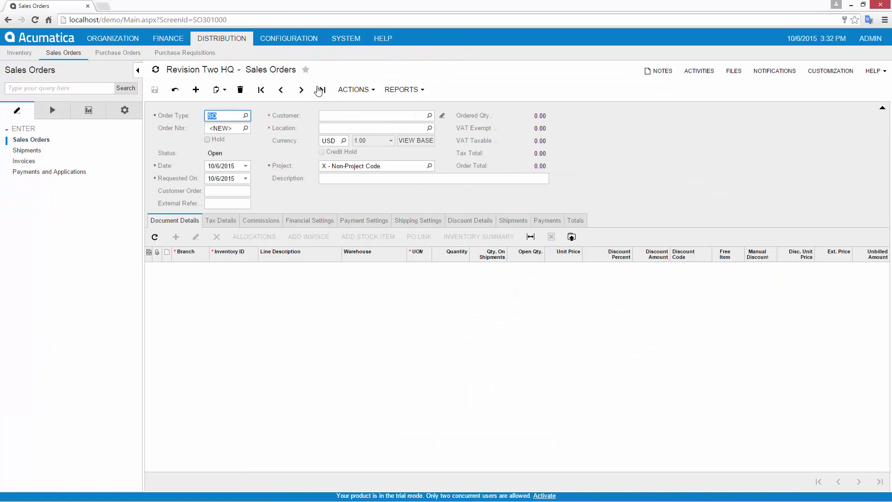
left_click(319, 91)
left_click(362, 90)
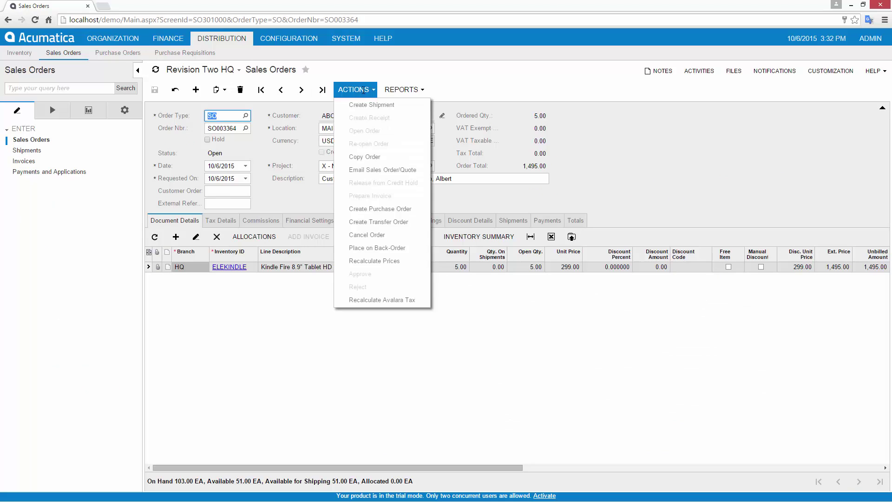
left_click(364, 103)
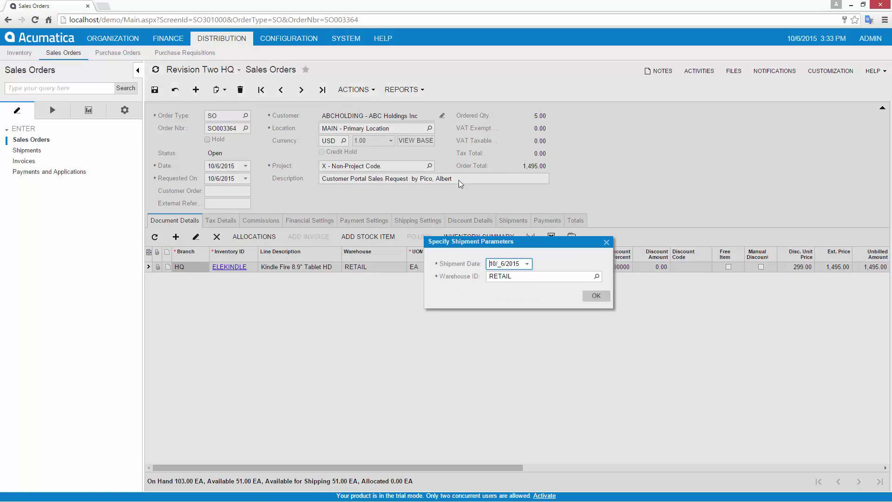
left_click(603, 297)
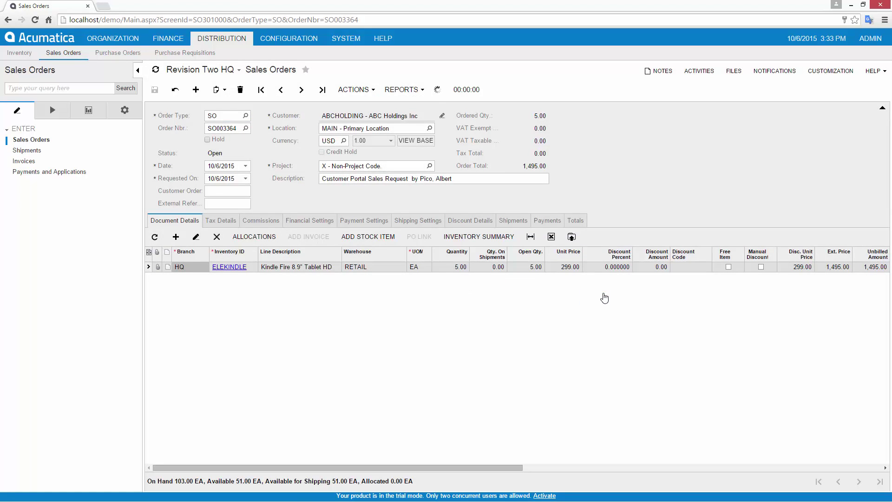
left_click(331, 90)
left_click(337, 105)
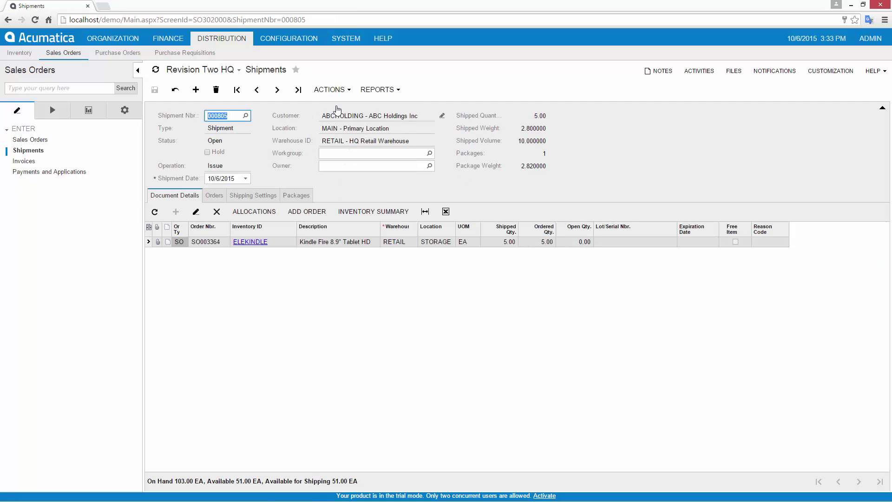
In the customer portal, refresh orders, open shipment 000805's confirmation, then sign out
key("alt+Tab")
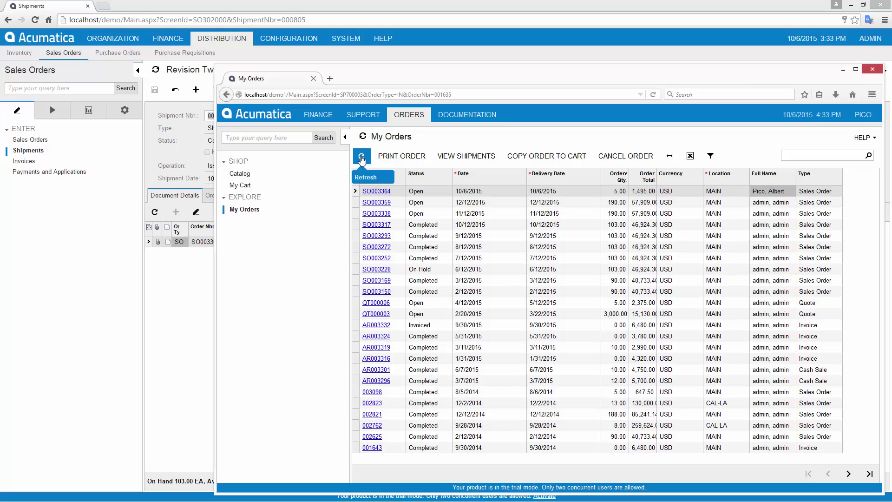
left_click(361, 156)
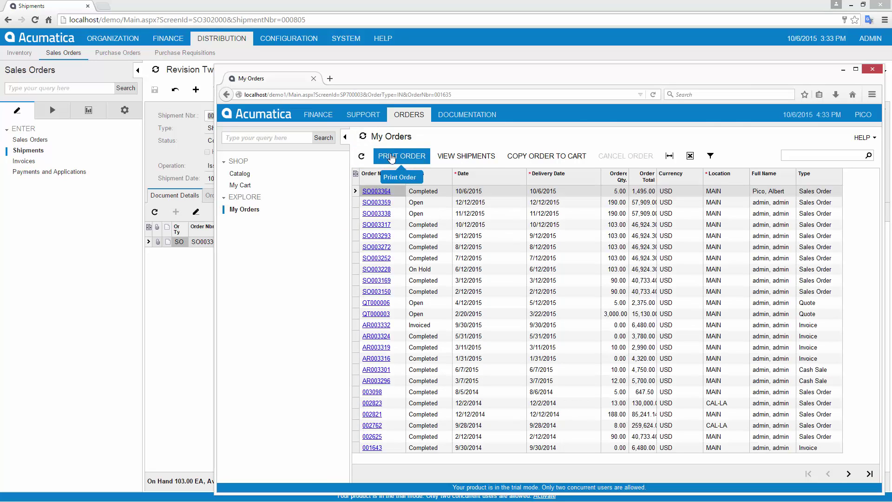
left_click(466, 157)
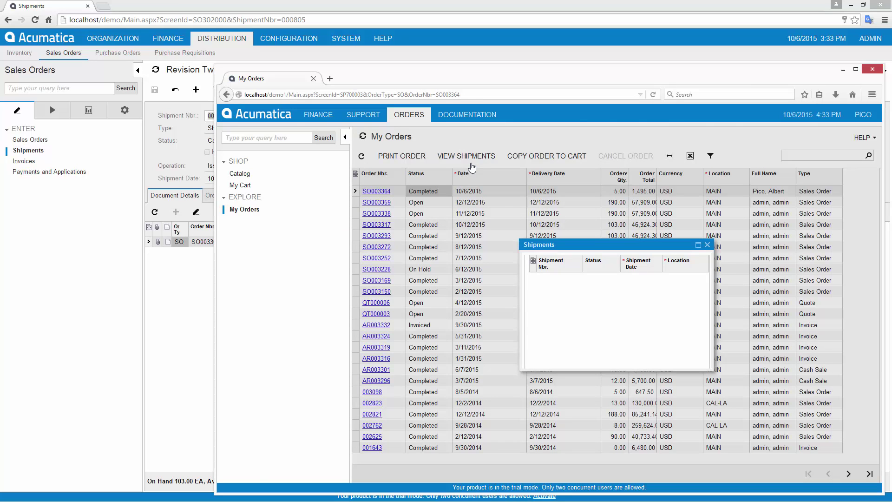
left_click(548, 278)
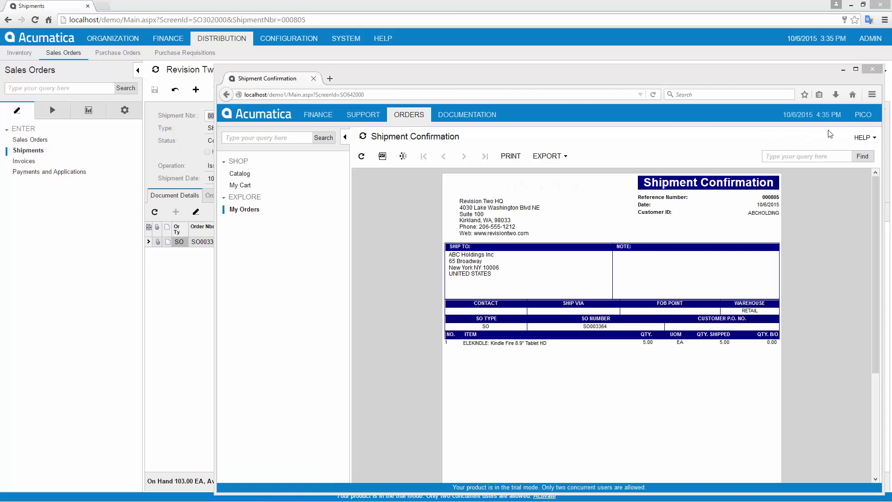
left_click(862, 115)
left_click(862, 125)
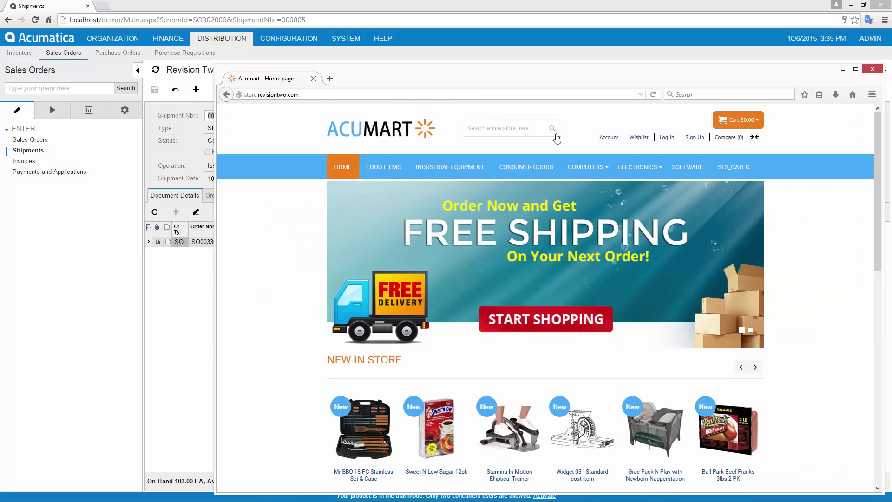
Log in to the Acumart store and view order #100000293's shipment details
left_click(666, 137)
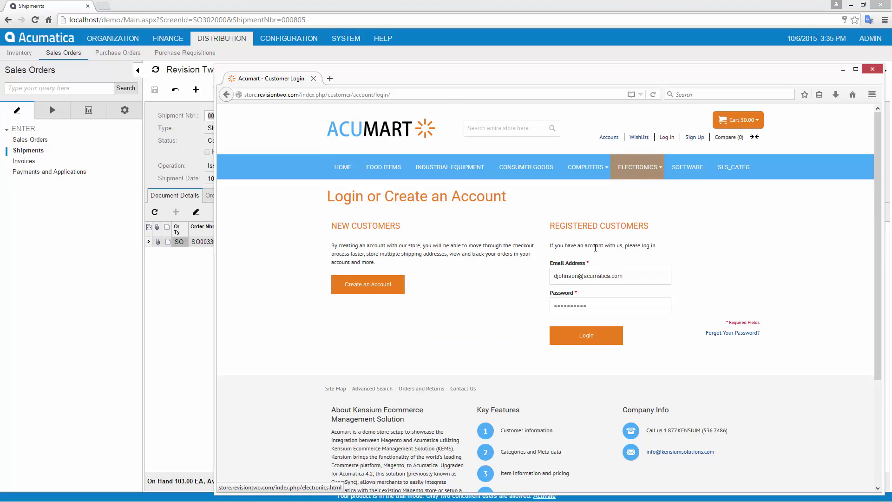
left_click(584, 337)
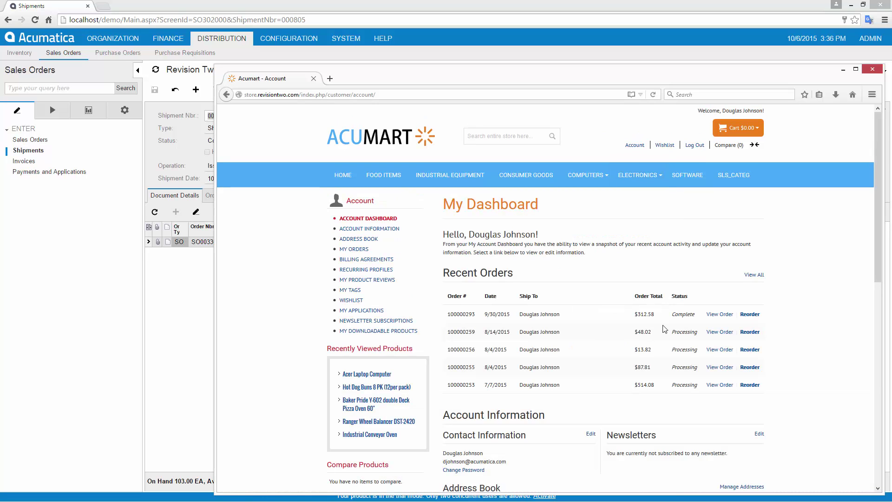
left_click(717, 316)
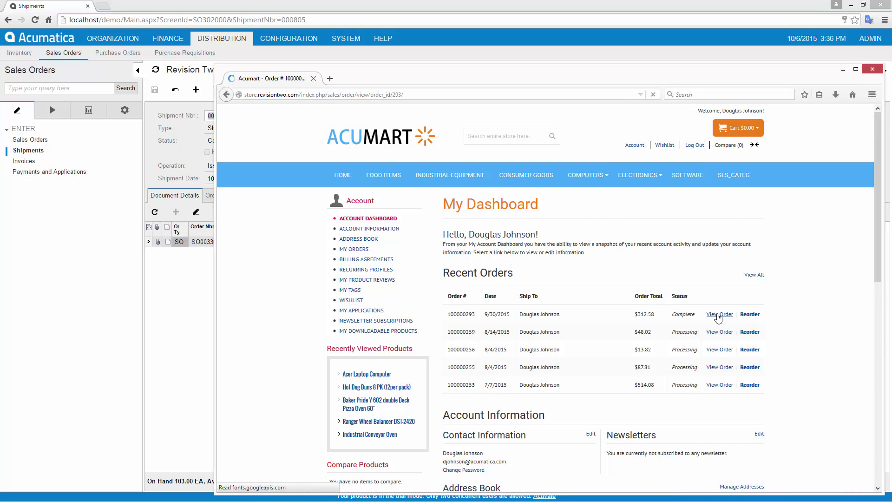
left_click(581, 239)
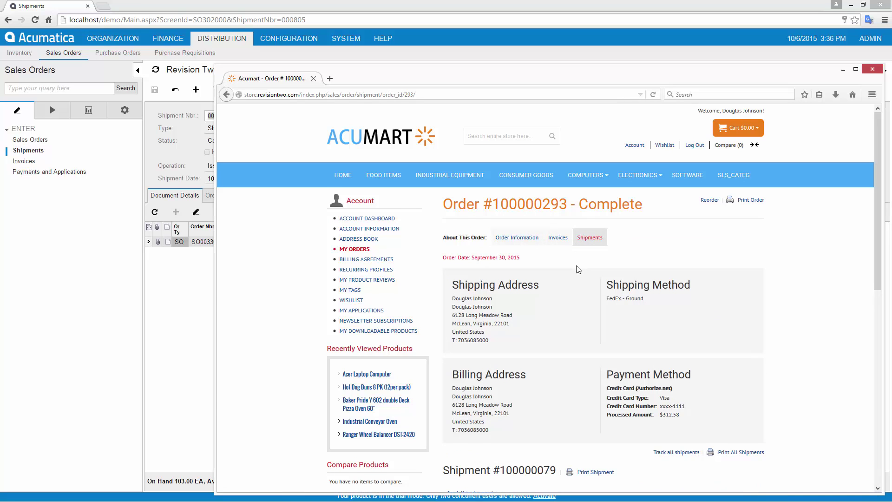
scroll(578, 269, "down", 3)
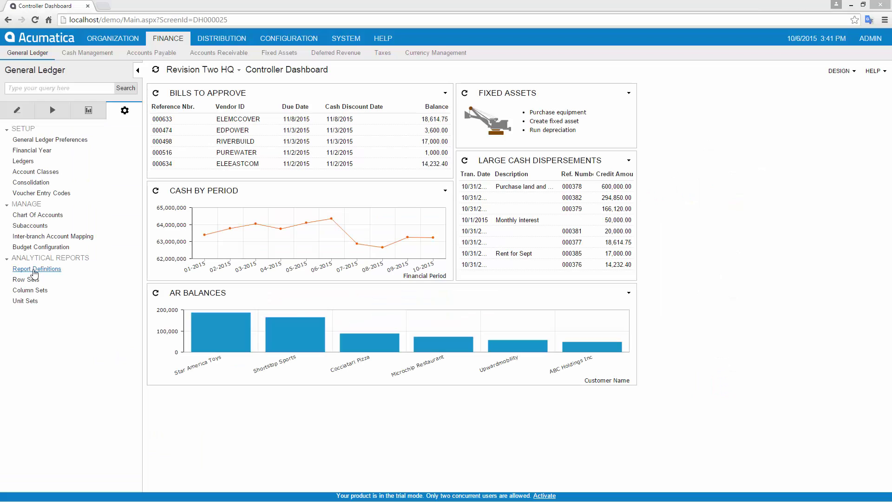
Load report definition DPL12, set its unit set to PRODUCT, and save it
left_click(33, 271)
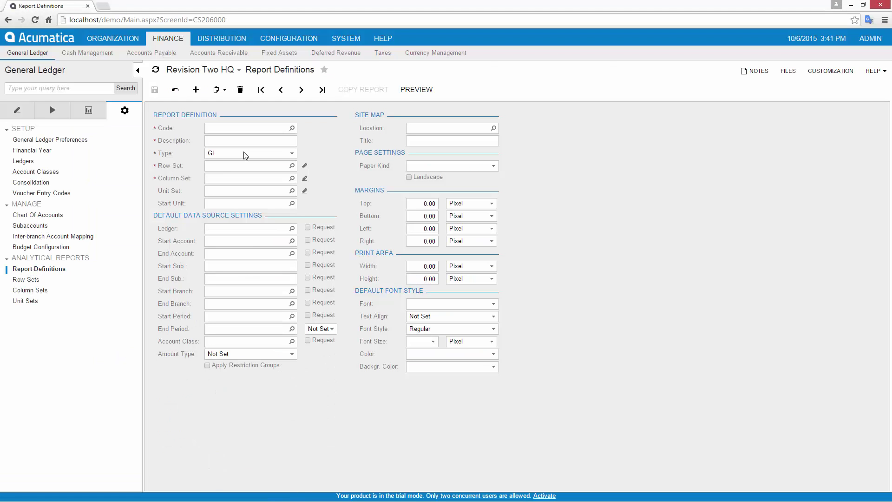
left_click(292, 127)
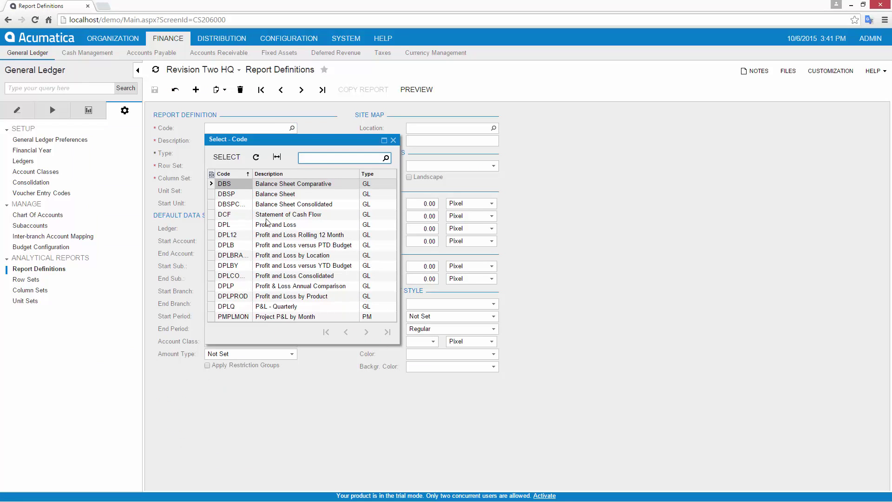
double_click(269, 235)
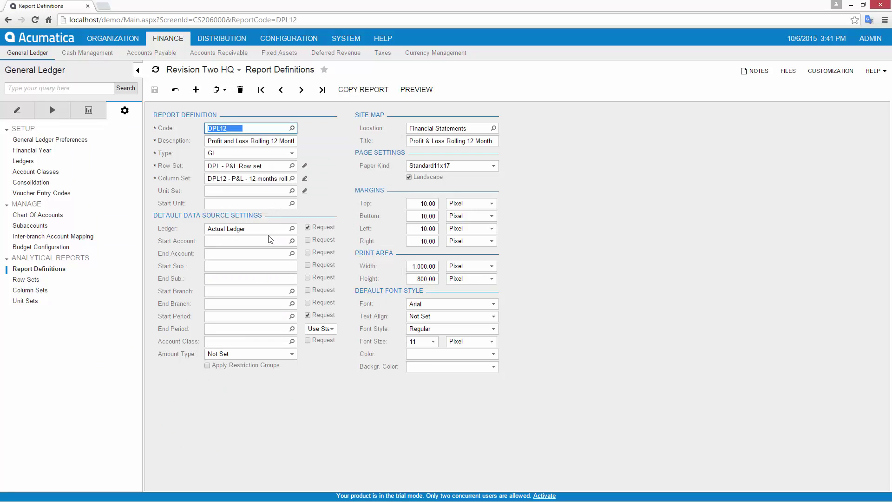
left_click(292, 191)
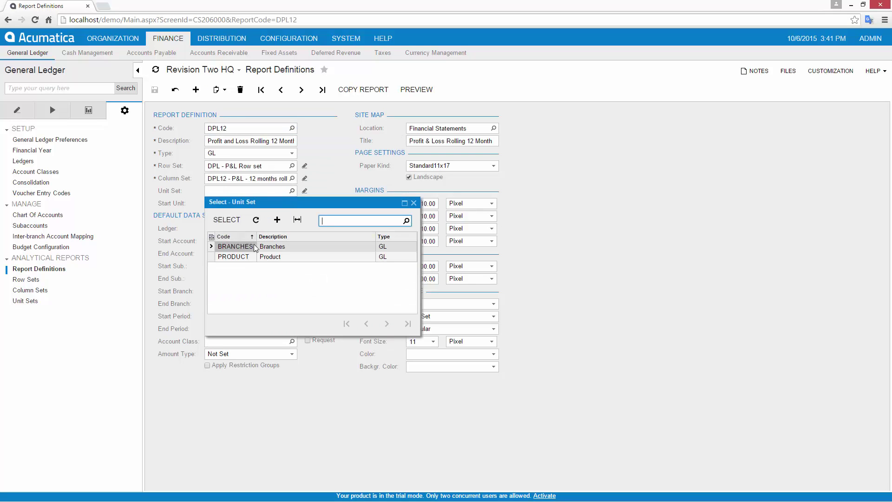
double_click(244, 257)
left_click(154, 89)
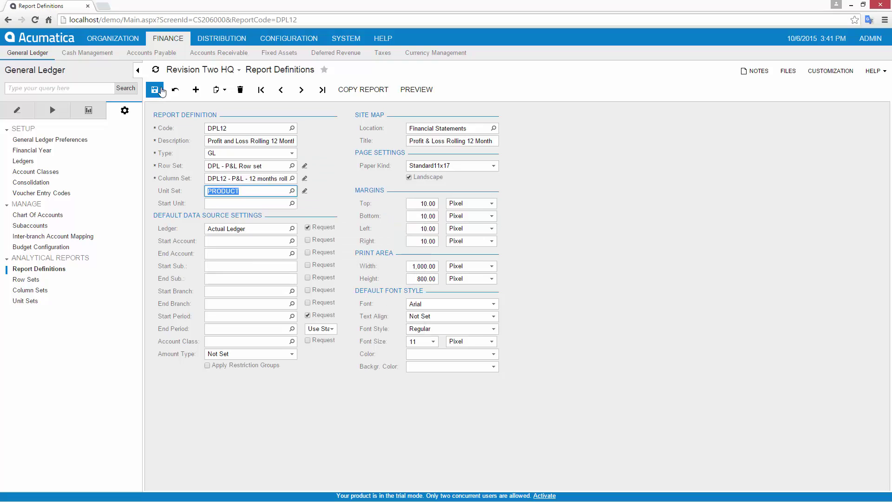
Run the Profit & Loss Rolling 12 Month report and view it per product group
left_click(407, 92)
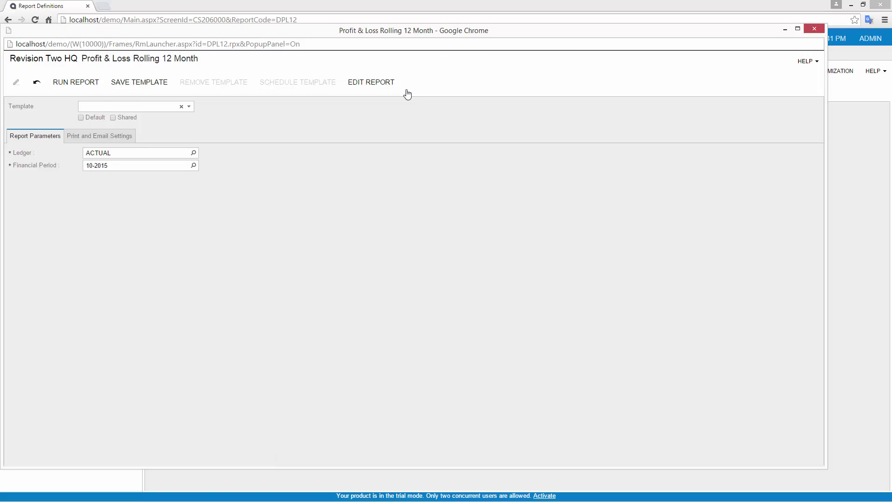
left_click(88, 85)
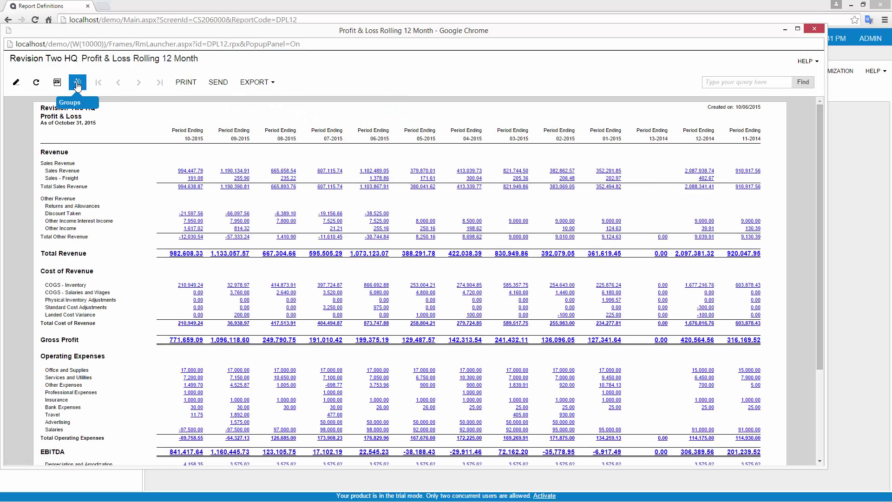
left_click(78, 84)
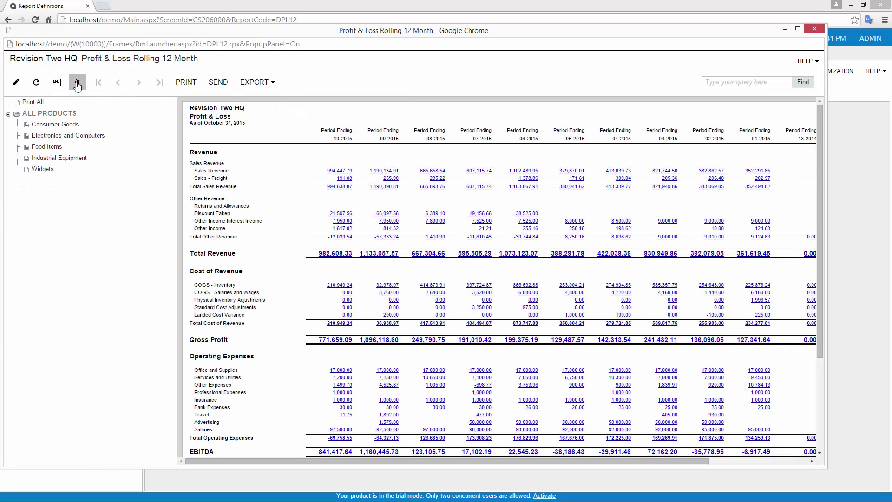
left_click(65, 126)
left_click(67, 138)
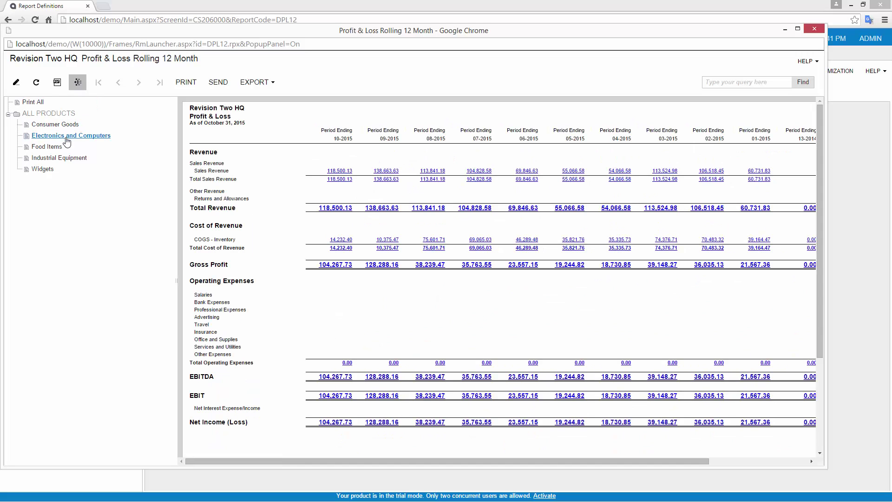
left_click(52, 148)
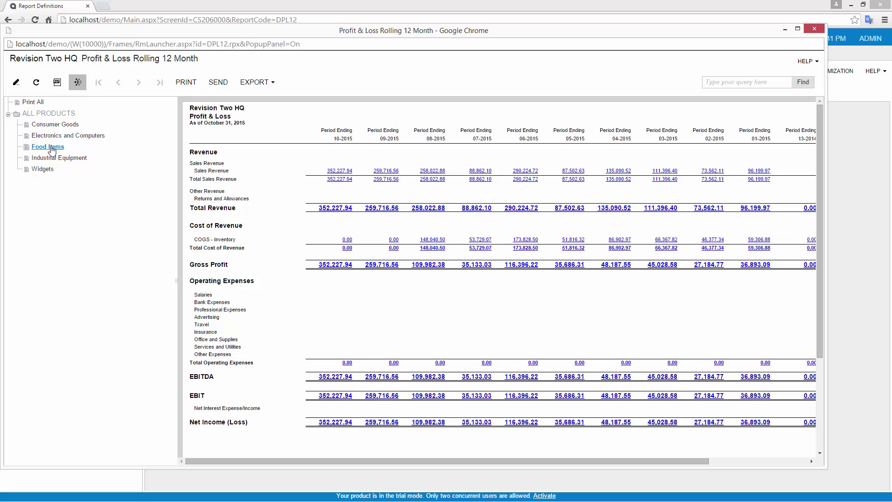
left_click(49, 113)
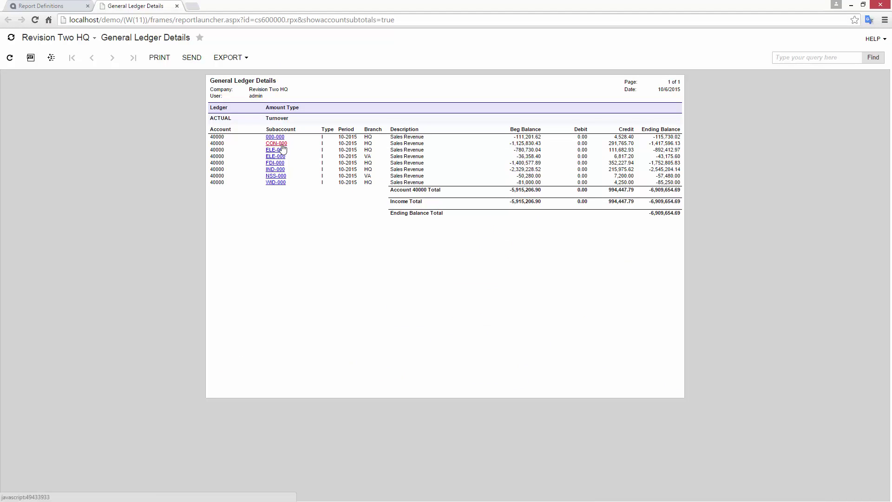
Drill into the CON-000 subaccount transactions and their source invoice, then close the drill-down
left_click(282, 144)
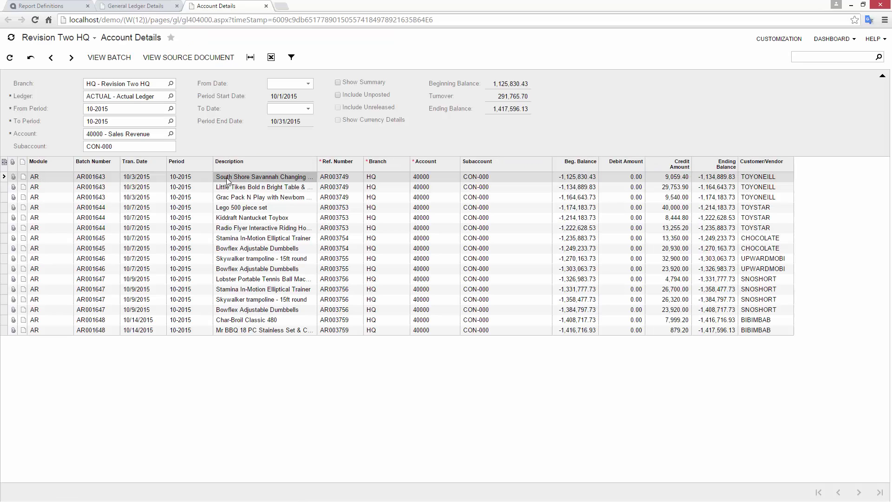
left_click(183, 58)
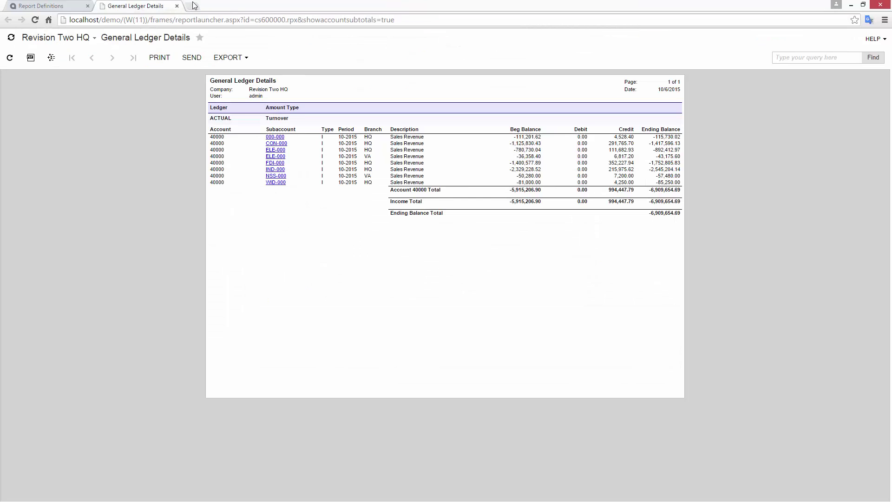
left_click(176, 5)
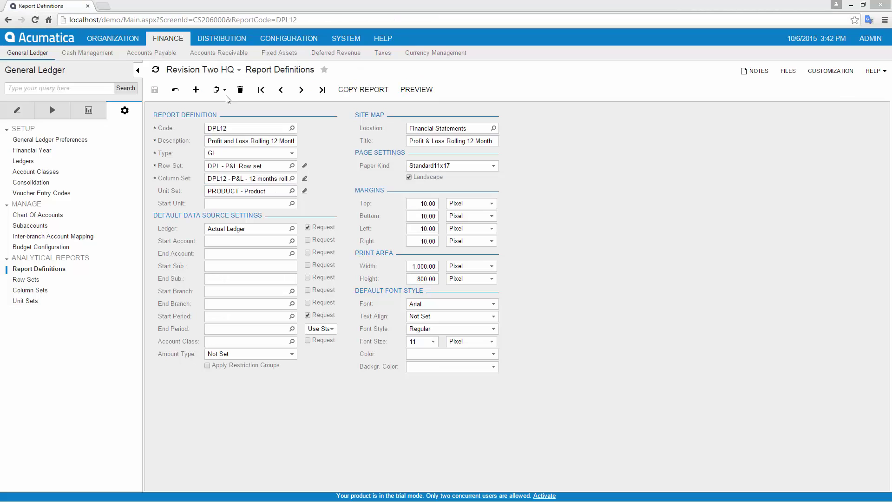
Load the InvoicedItems generic inquiry, review its fields and site map location, then run it
left_click(343, 38)
left_click(164, 52)
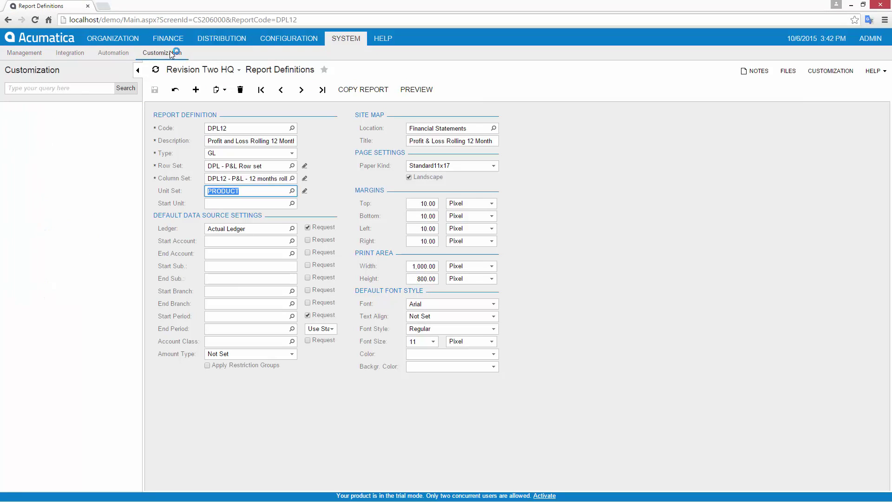
left_click(39, 133)
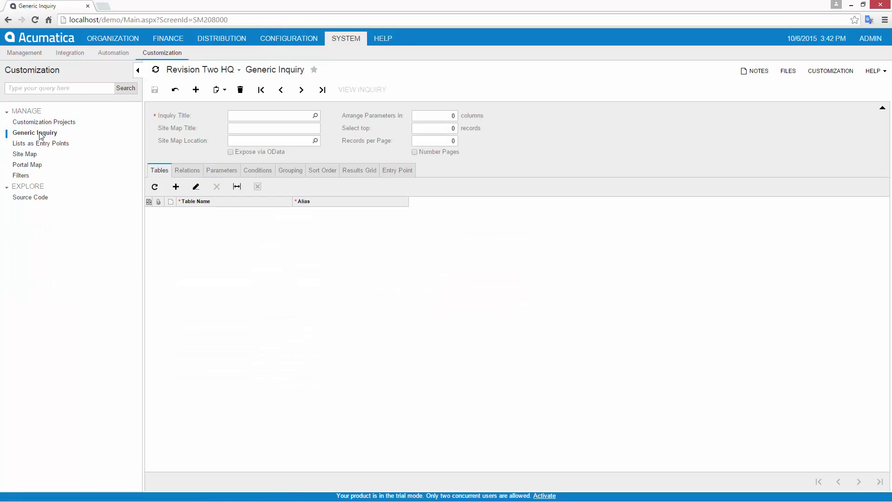
left_click(314, 115)
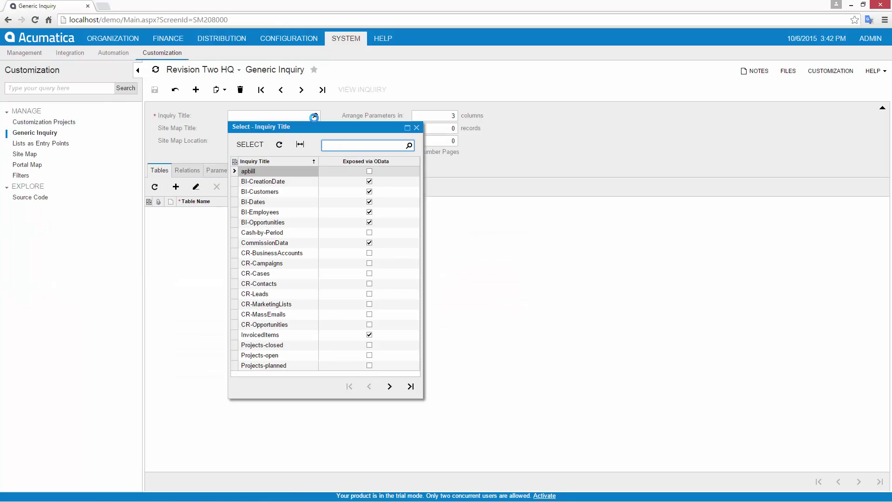
left_click(271, 335)
double_click(271, 336)
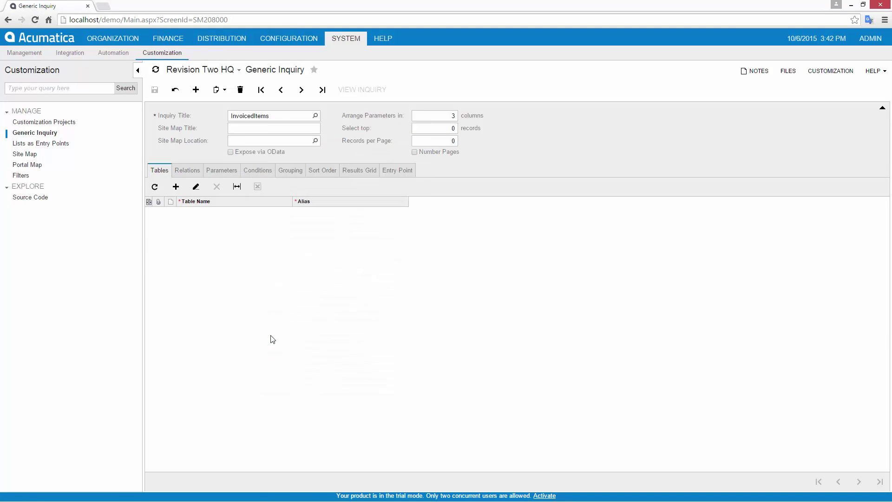
left_click(367, 173)
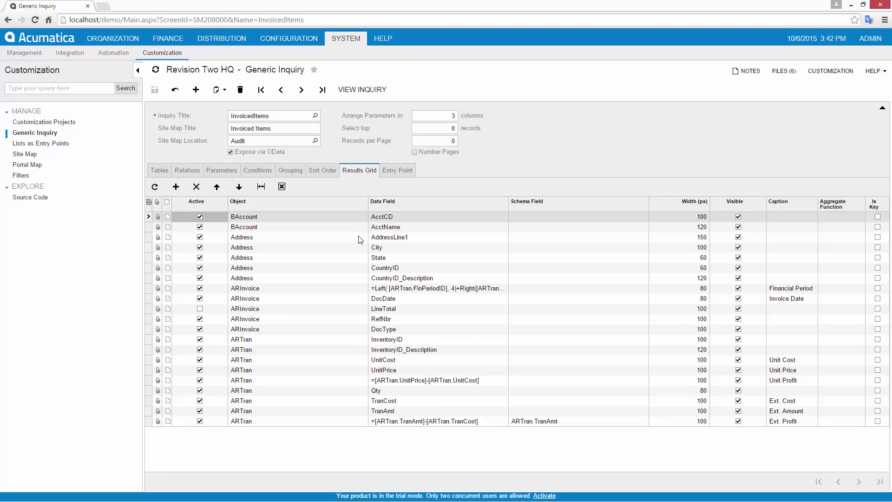
left_click(264, 129)
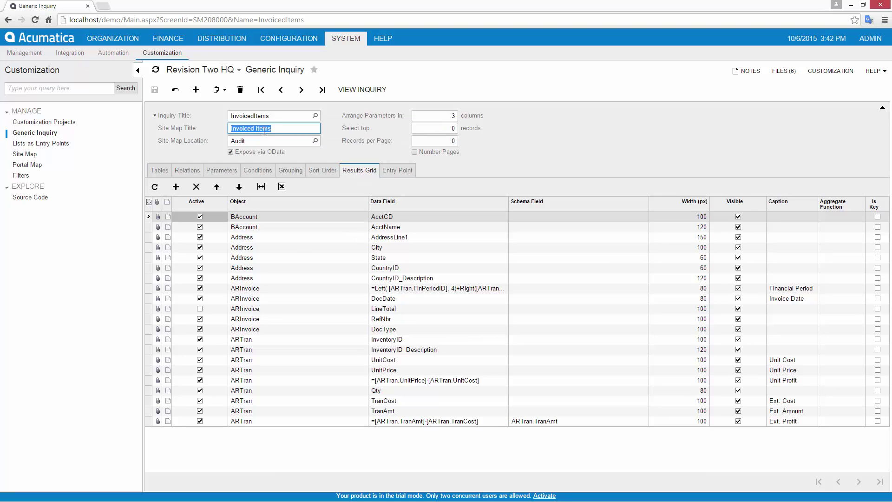
left_click(315, 141)
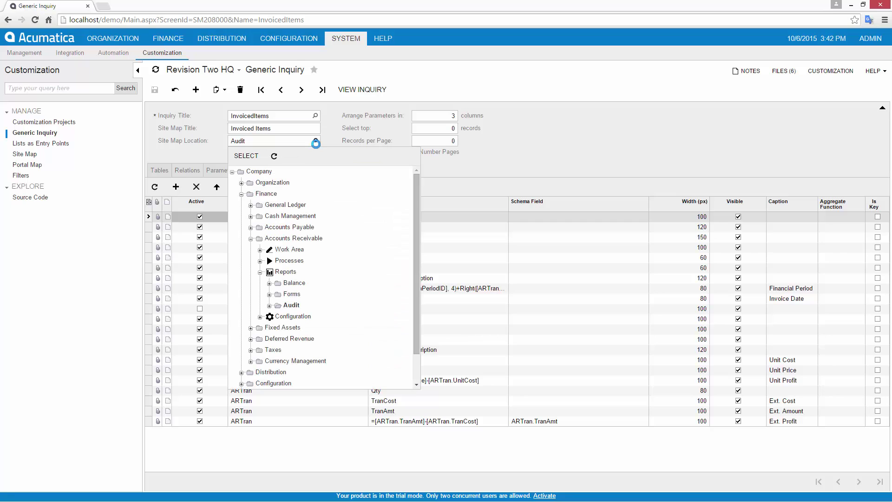
left_click(359, 93)
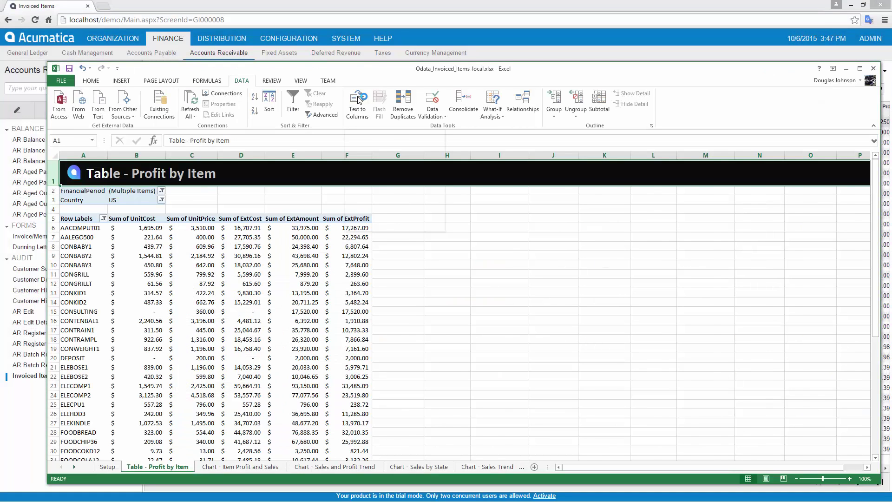
Filter the Sales and Profit Trend chart to states NY and NJ only
left_click(240, 466)
left_click(322, 466)
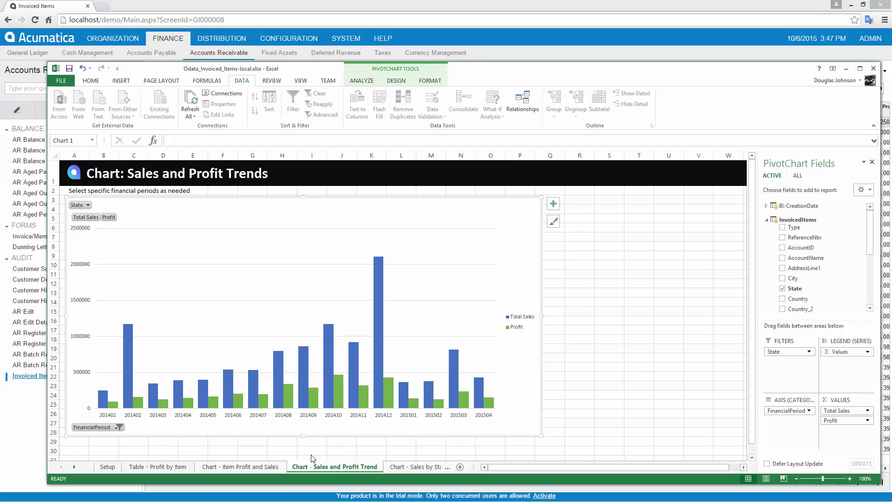
left_click(87, 205)
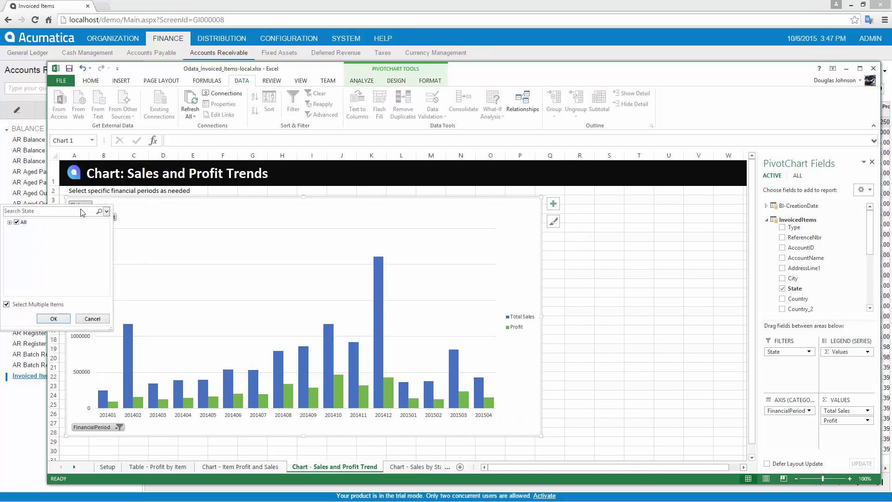
left_click(16, 222)
scroll(25, 266, "down", 2)
left_click(25, 273)
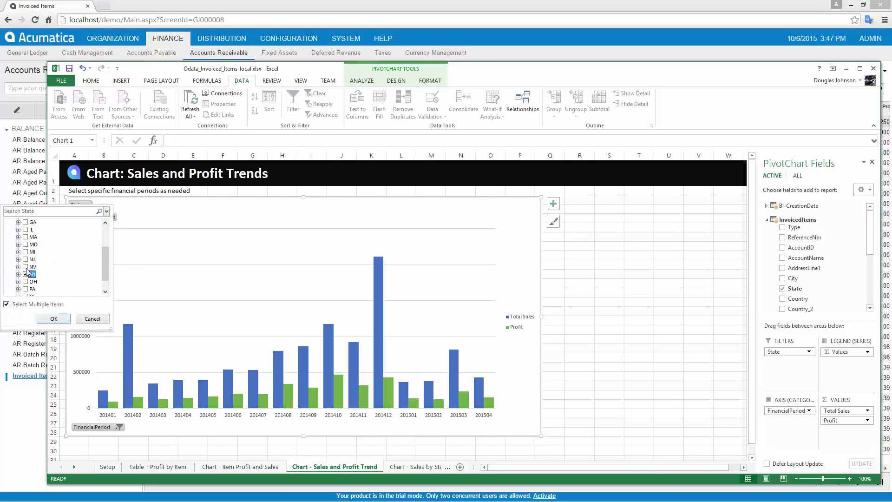
left_click(26, 259)
left_click(53, 319)
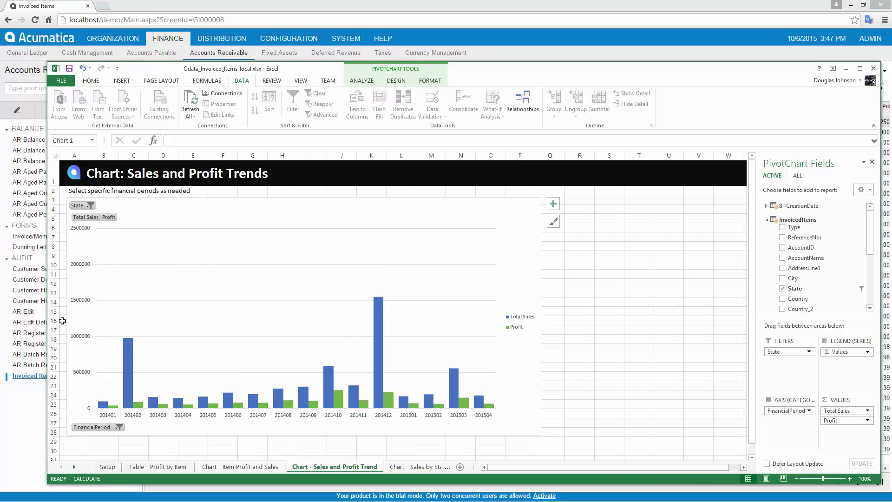
Add ExtCost to the Sales Trend chart's values
left_click(418, 467)
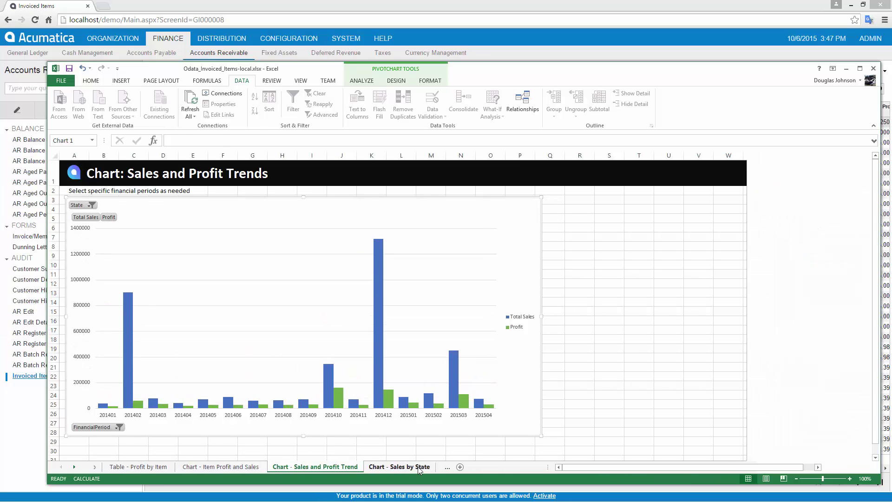
left_click(444, 467)
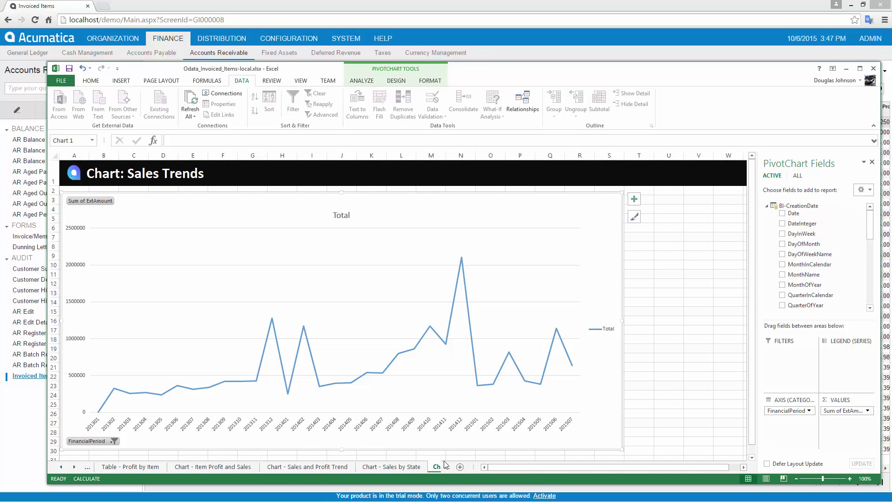
left_click(765, 207)
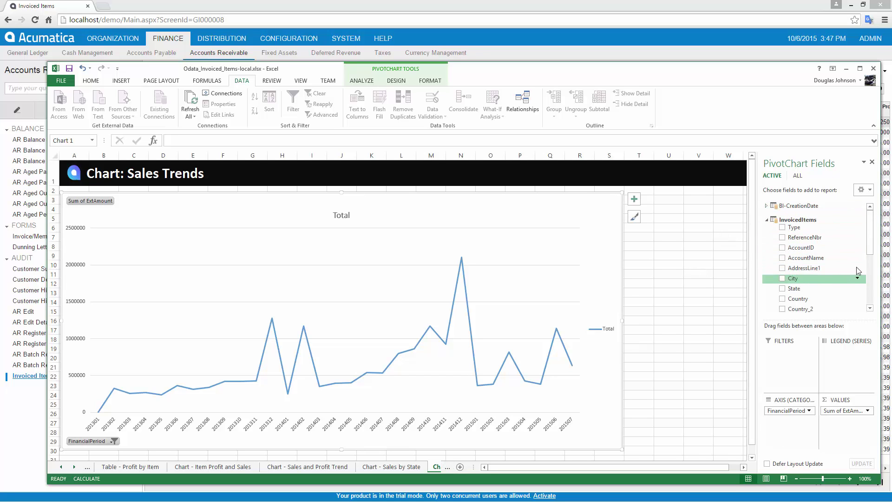
scroll(868, 253, "down", 6)
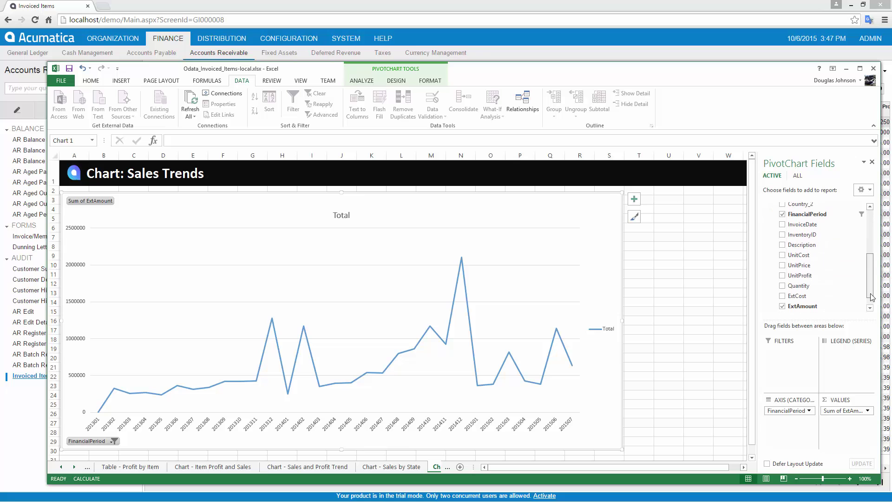
left_click(783, 296)
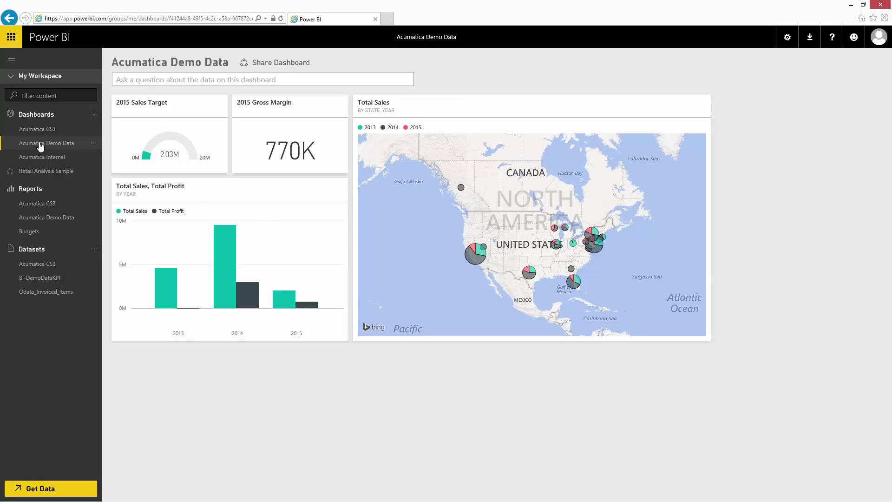
Ask Q&A 'sales by inventory id in 2014 as map'
left_click(131, 79)
type("sale")
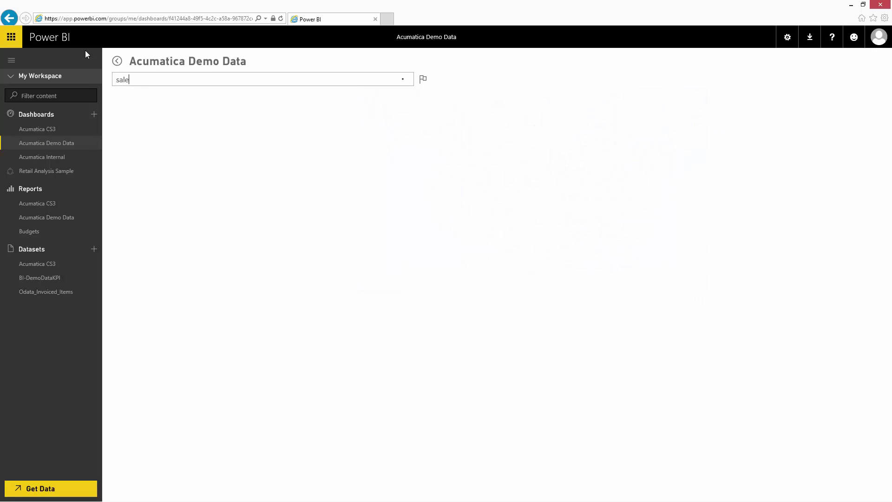
type("s by invento")
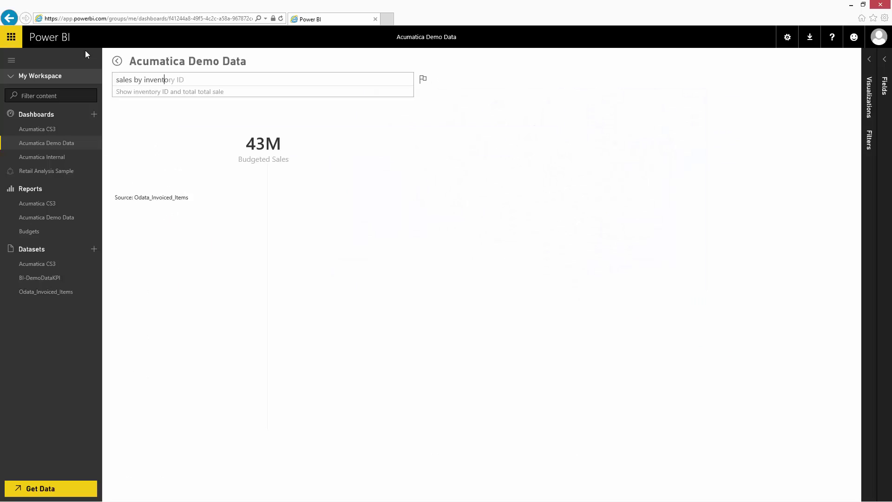
type("ry id")
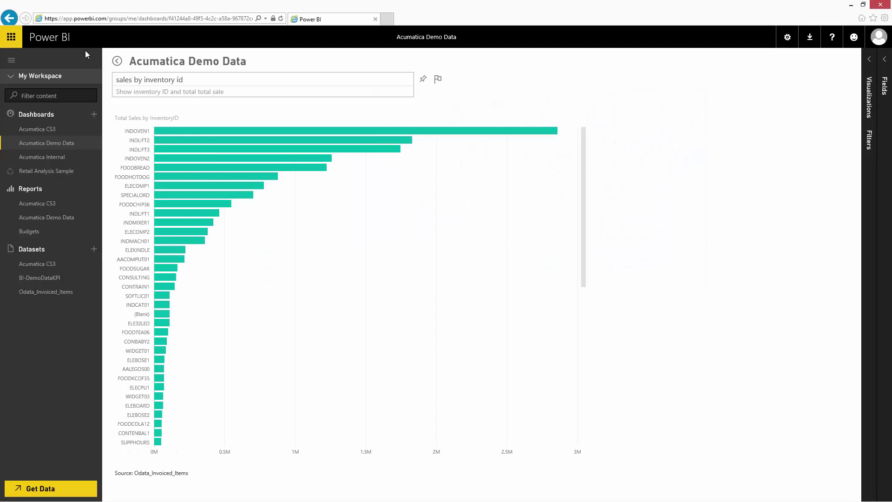
type(" in 2015")
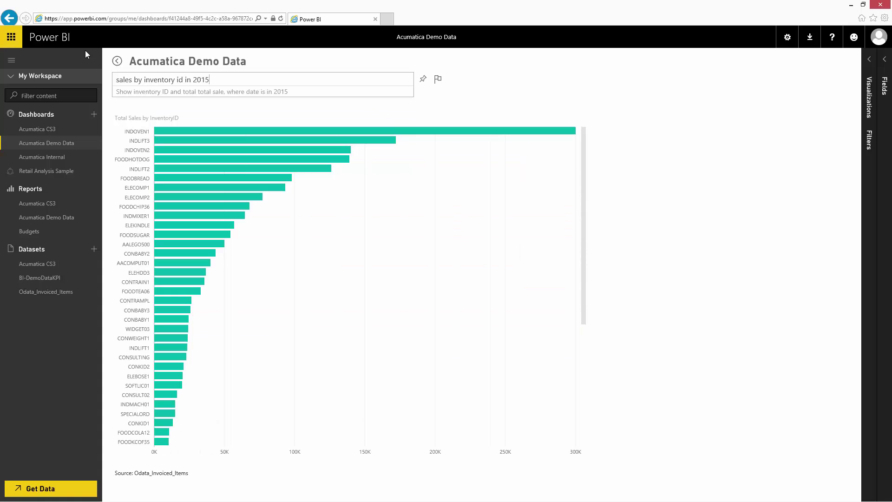
key("BackSpace")
type("4")
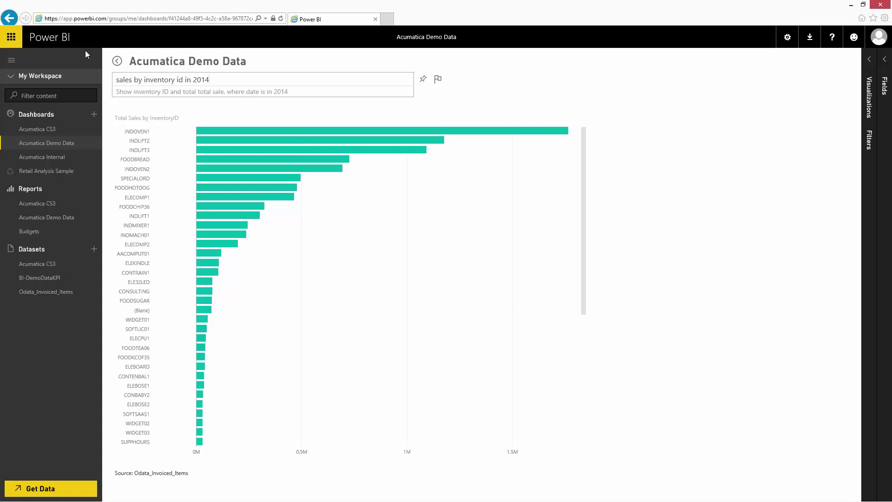
type(" as map")
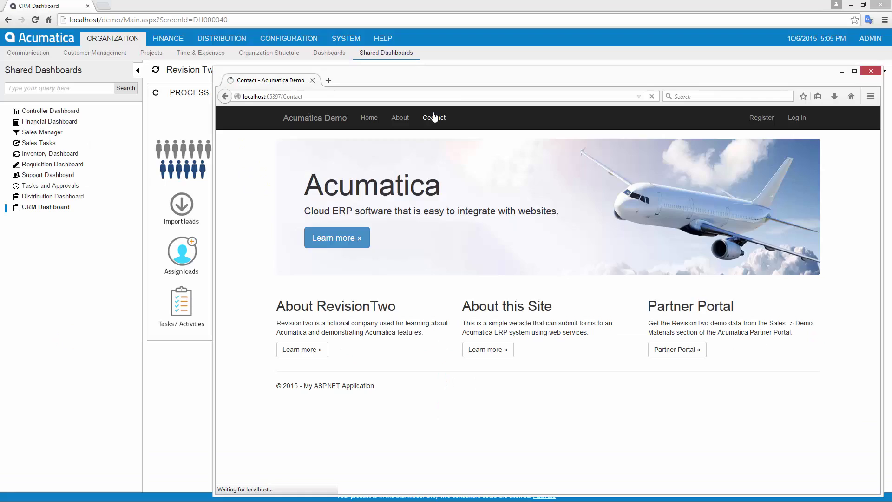
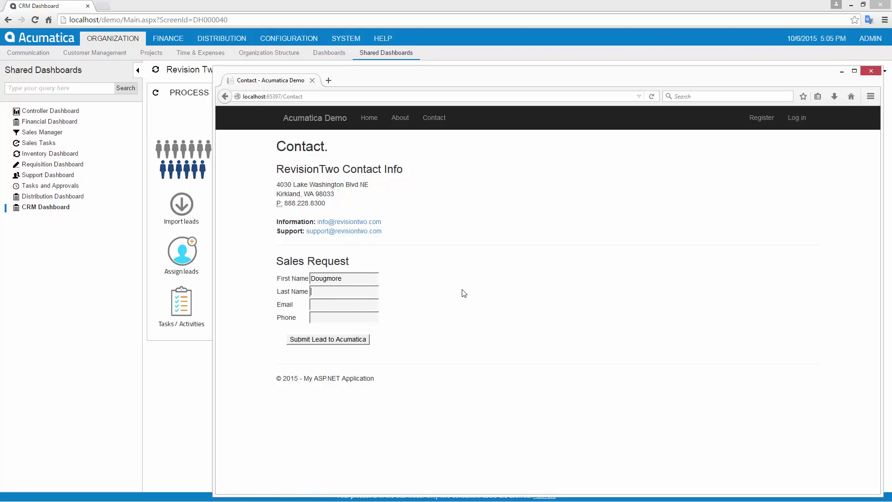
Enter the contact's first name, last name, e-mail and phone, and submit the lead
key("Tab")
key("Tab")
type("702-555-1212")
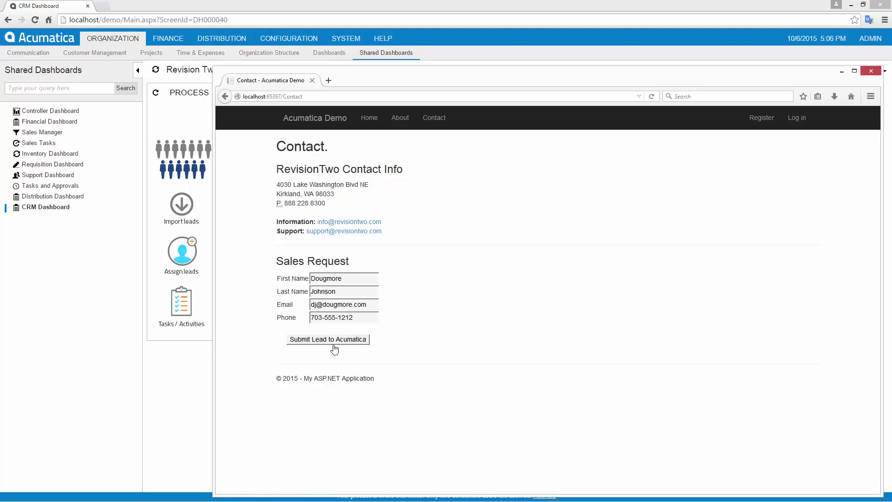
left_click(333, 343)
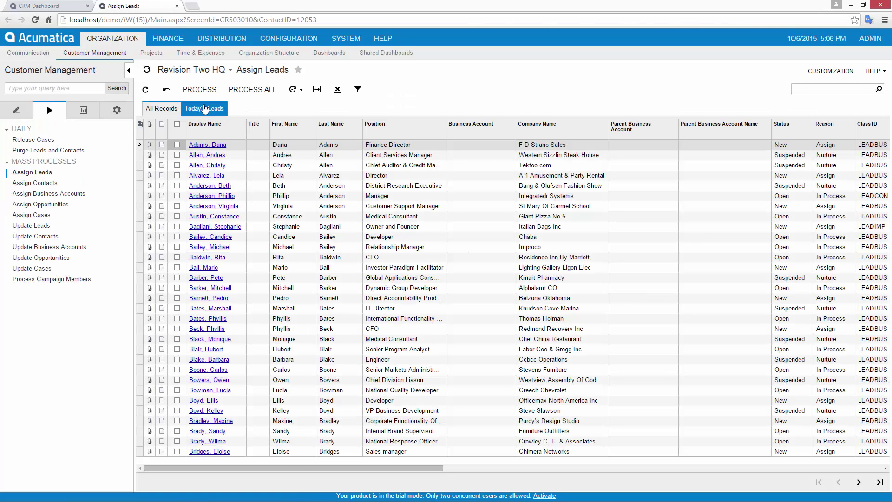
Filter to today's leads, assign the new lead, and open its details
left_click(203, 108)
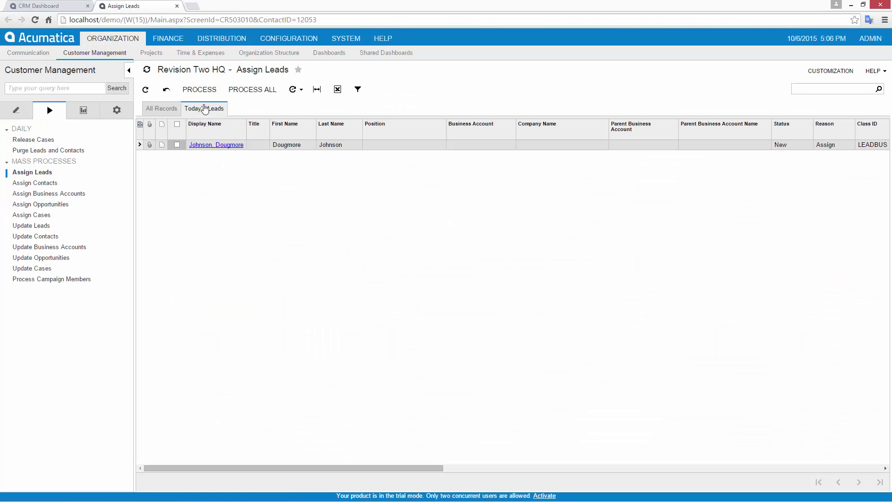
left_click(177, 145)
left_click(196, 92)
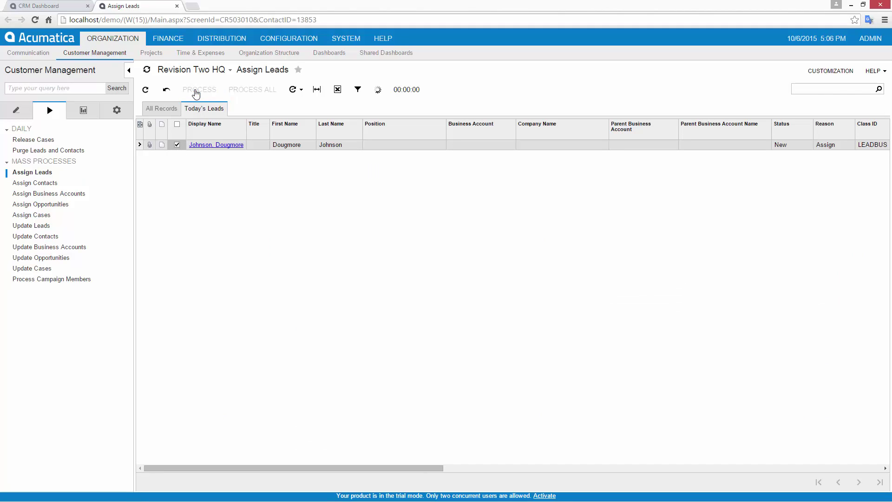
left_click(223, 145)
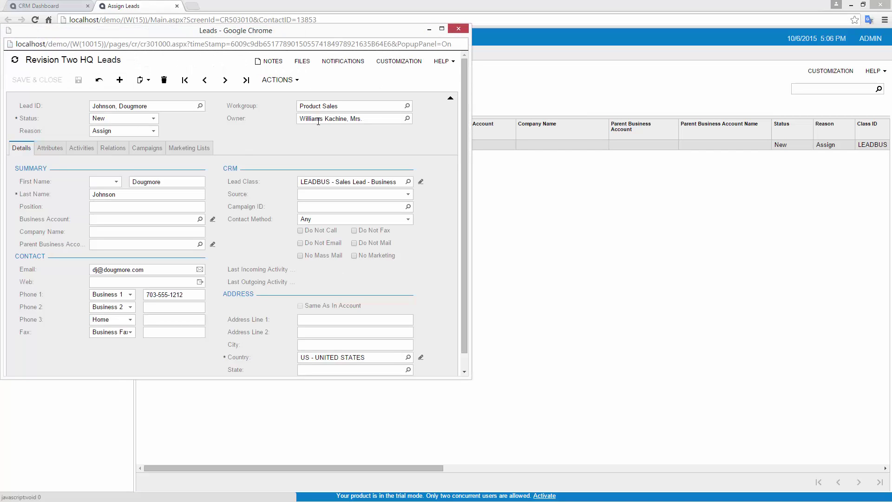
Sign in as the lead's sales rep and find the lead by name in search
left_click(344, 61)
left_click(347, 76)
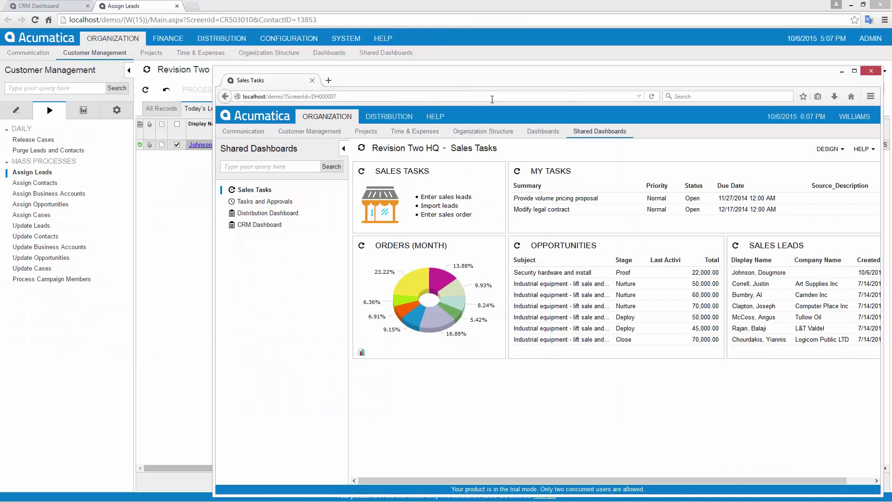
left_click(260, 167)
type("dougmore")
left_click(273, 200)
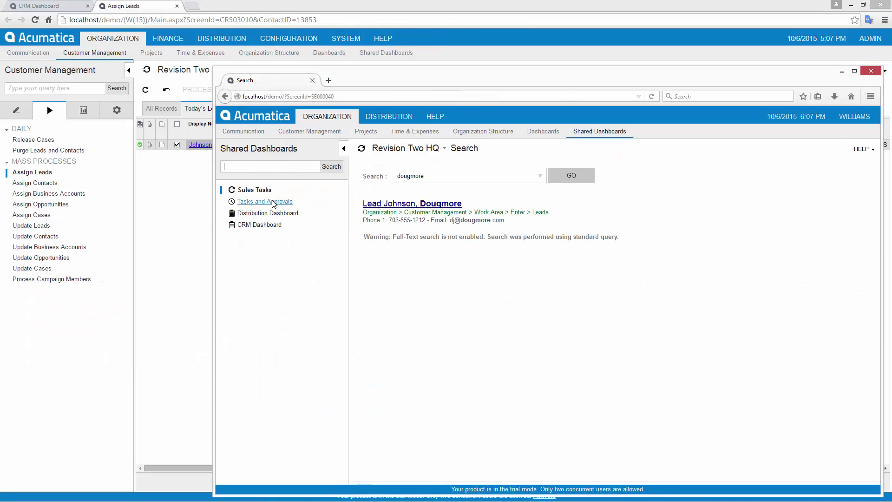
left_click(371, 204)
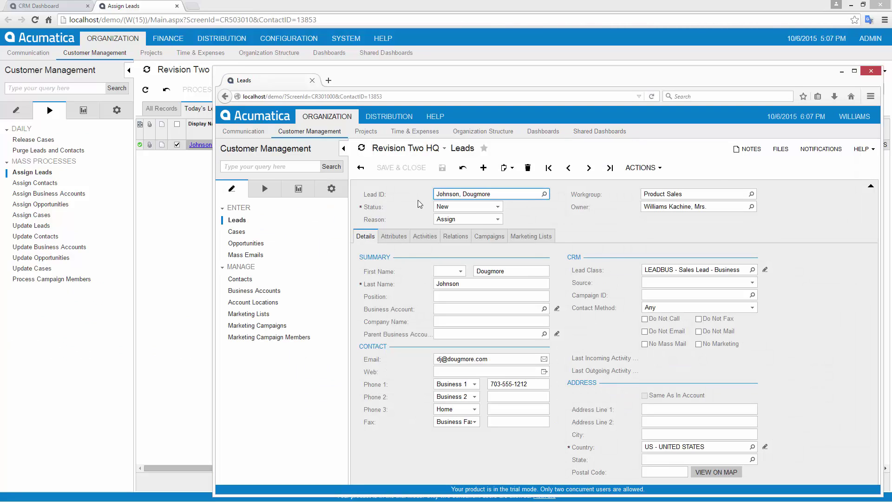
Convert the lead into an opportunity, save it, and close Assign Leads
left_click(639, 168)
left_click(657, 197)
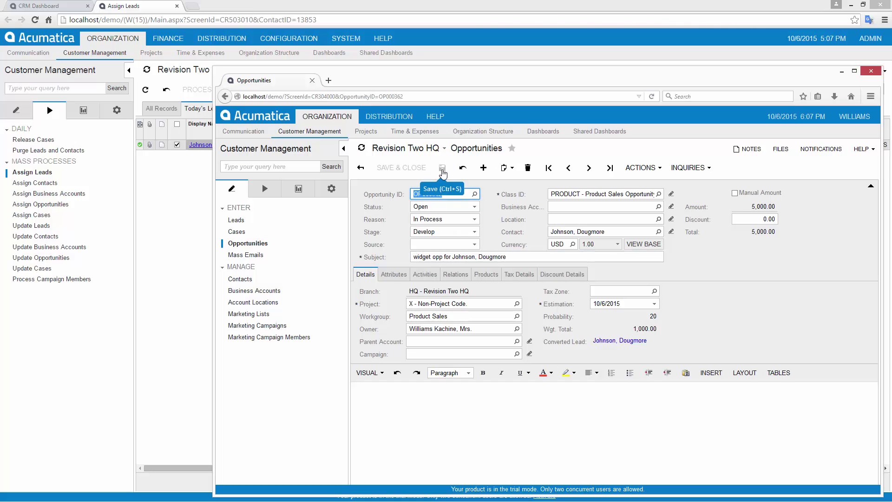
left_click(442, 167)
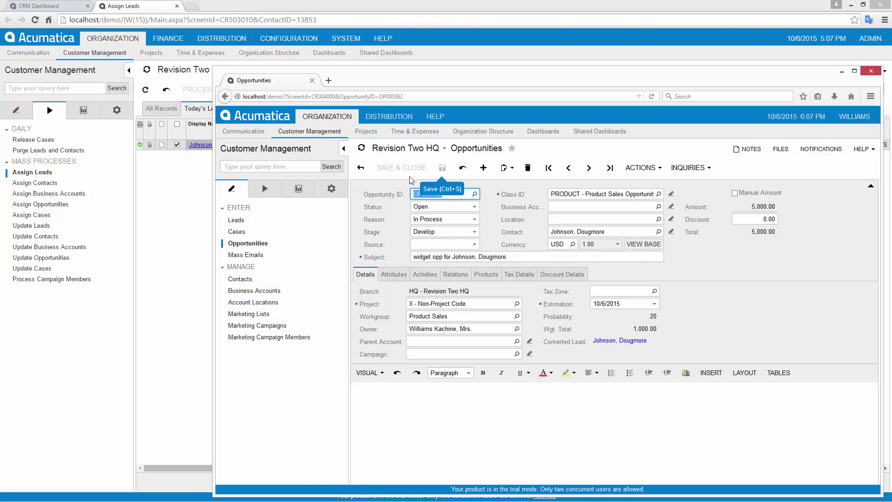
left_click(60, 326)
left_click(177, 6)
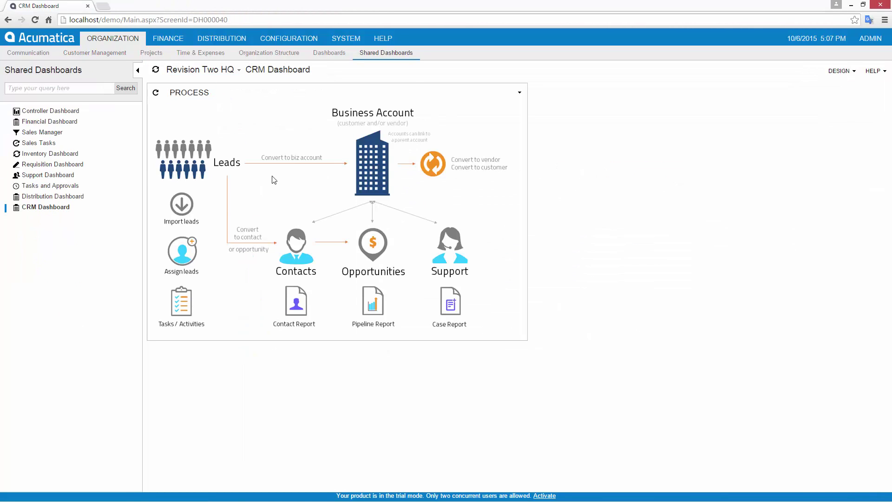
Review the pipeline report's last page, close it, and go to the Sales Manager dashboard
left_click(373, 302)
left_click(289, 91)
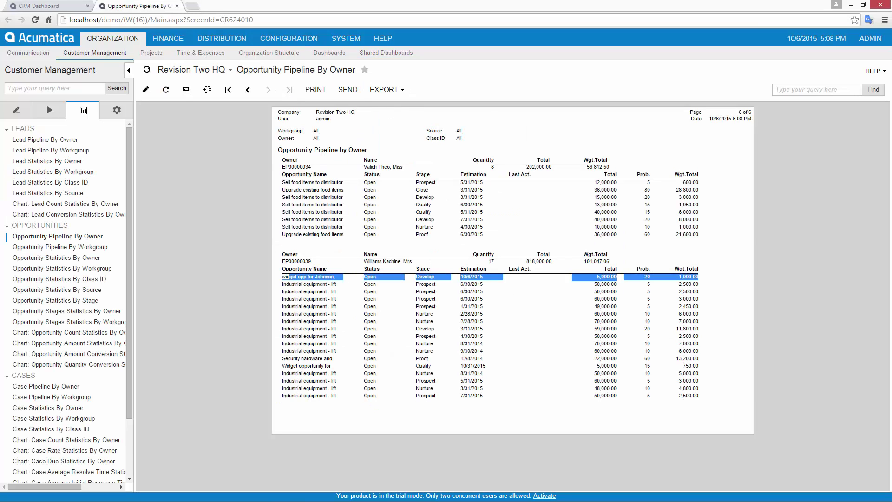
left_click(177, 6)
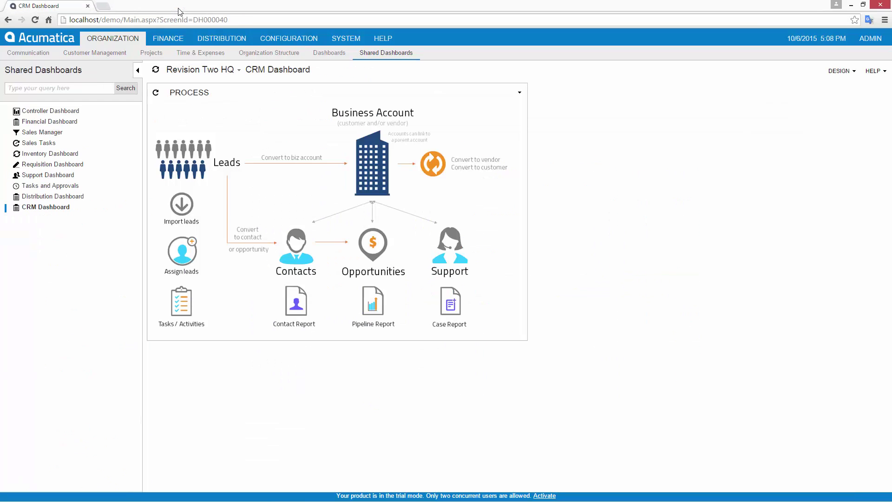
left_click(46, 134)
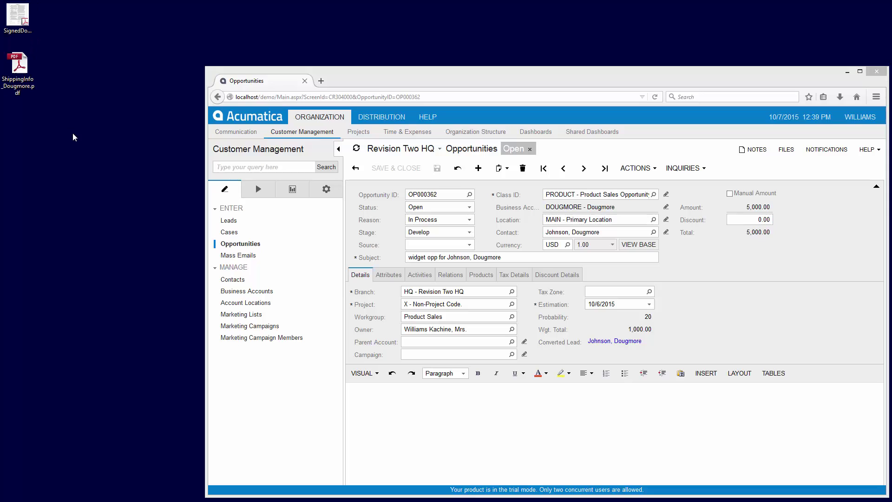
Create a sales order from the opportunity and save it
left_click(635, 168)
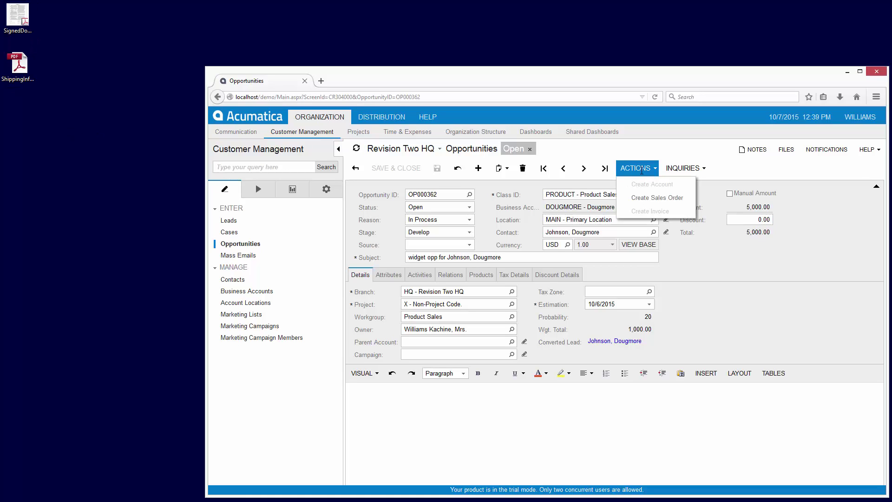
left_click(657, 199)
left_click(648, 339)
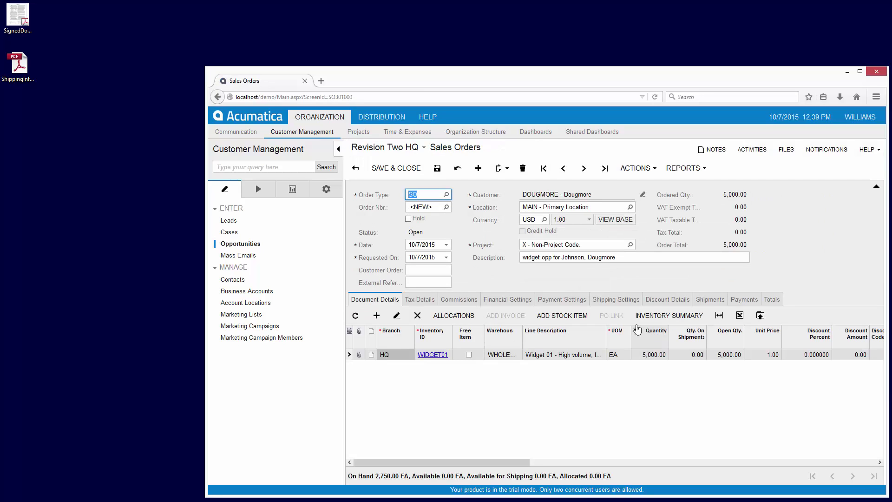
left_click(437, 170)
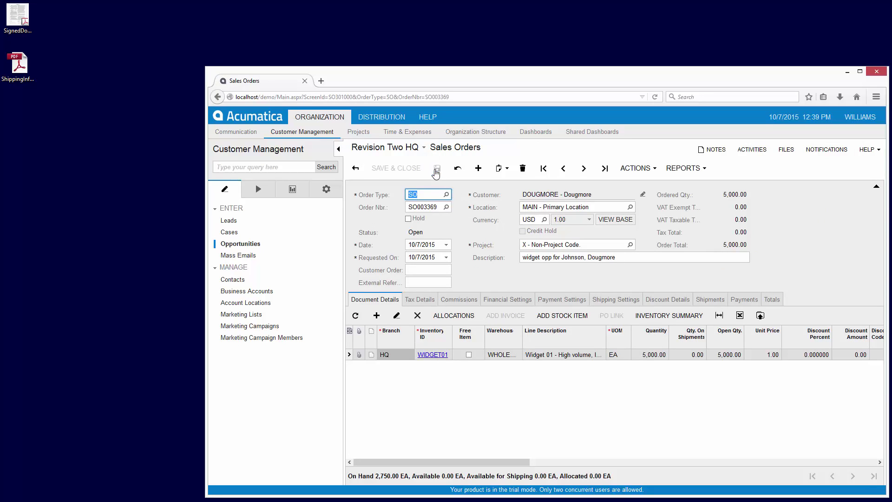
Attach the signed order and shipping info PDFs to the sales order
left_click_drag(16, 19, 790, 167)
left_click_drag(18, 65, 779, 172)
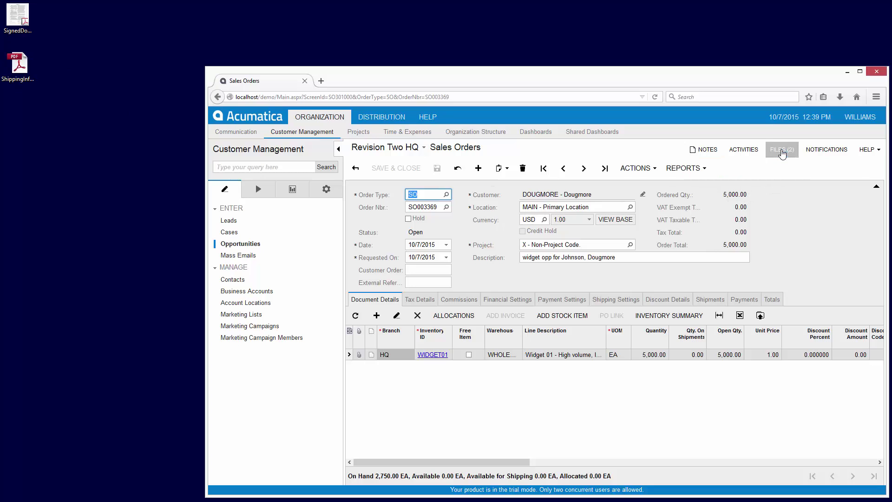
left_click(781, 149)
left_click(480, 270)
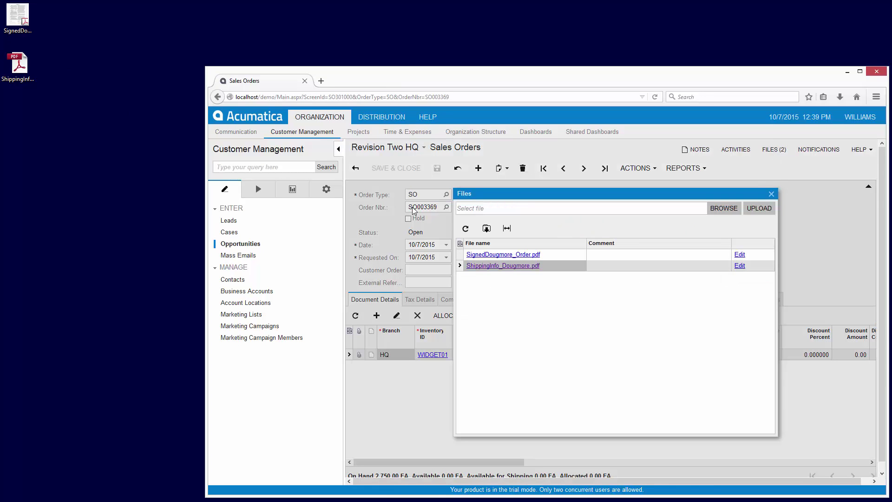
left_click(771, 193)
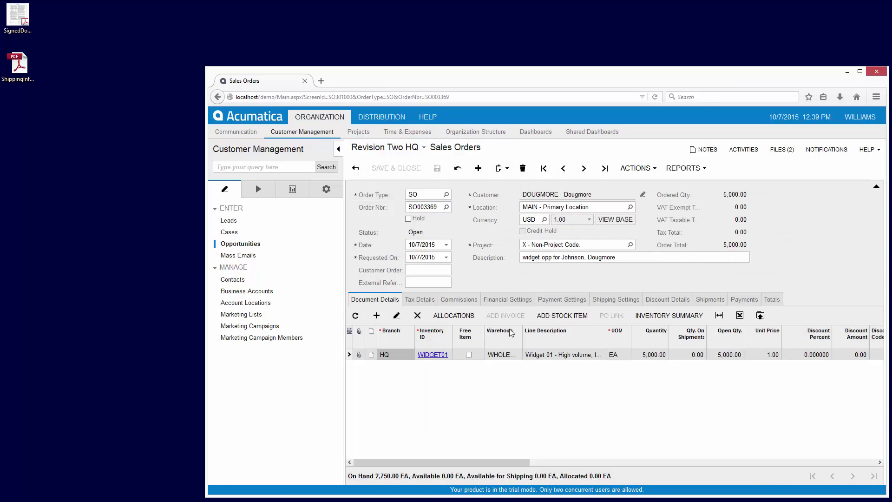
Set the order line's warehouse to VA-WHOLESALE and save
left_click(506, 356)
left_click(523, 355)
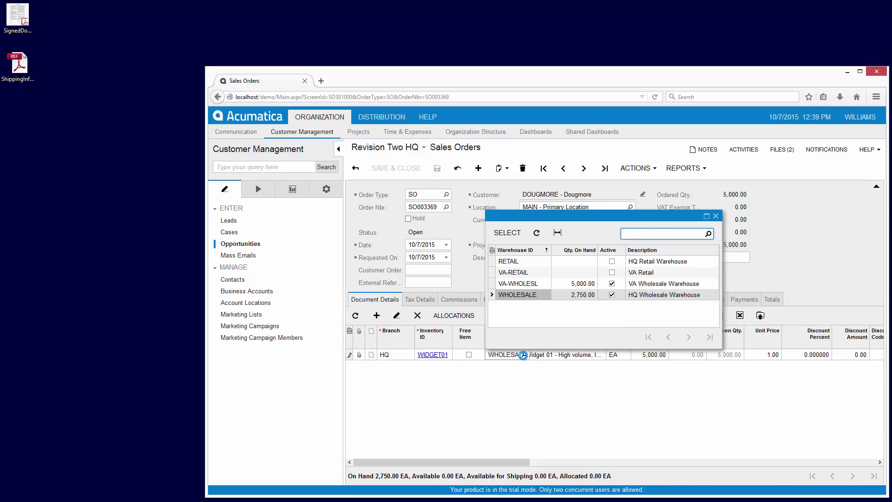
double_click(531, 286)
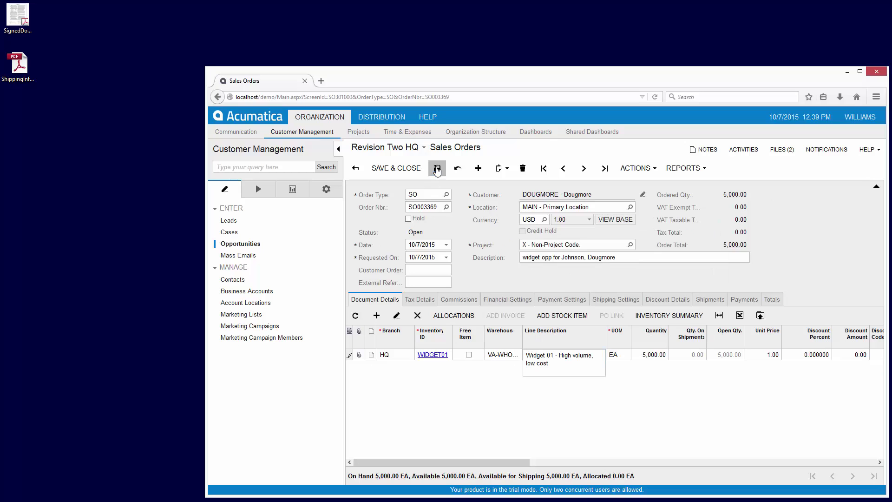
left_click(437, 169)
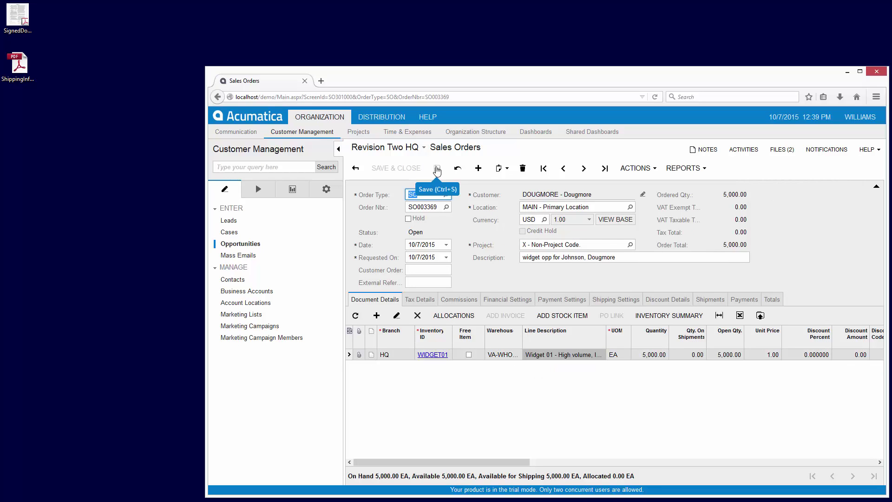
left_click(859, 117)
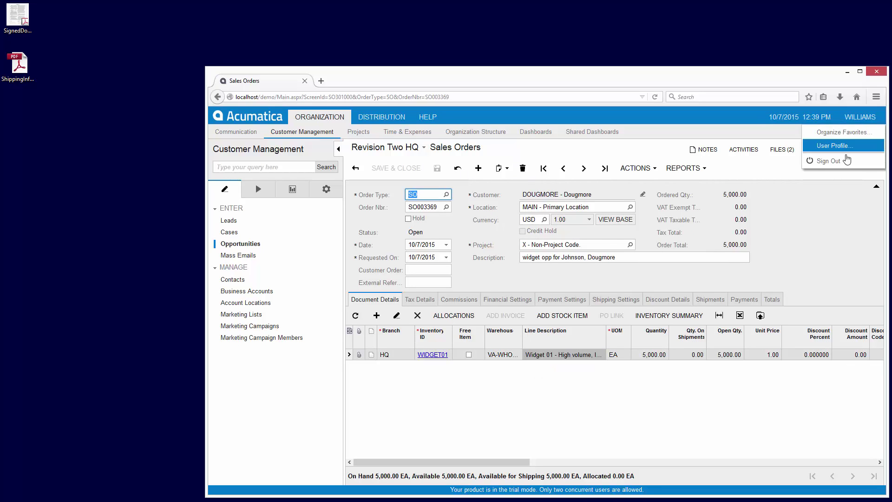
Sign out of the sales user's session and sign back in as the warehouse pick user
left_click(842, 167)
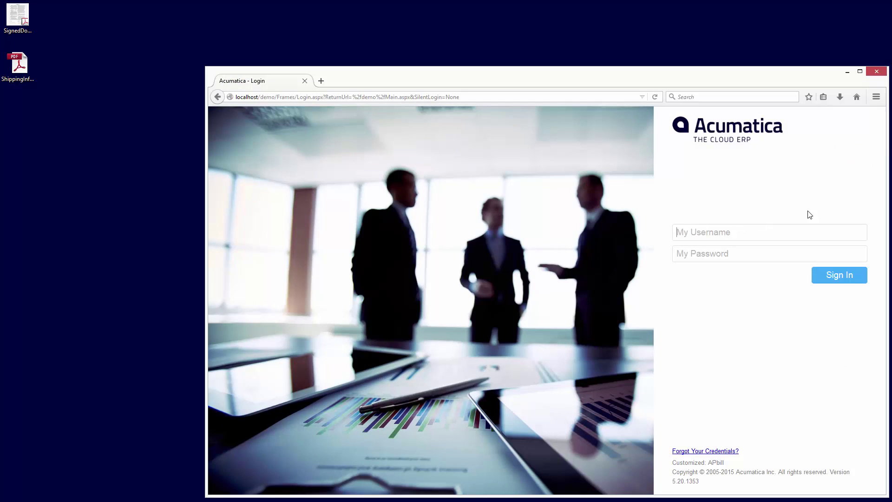
key("Return")
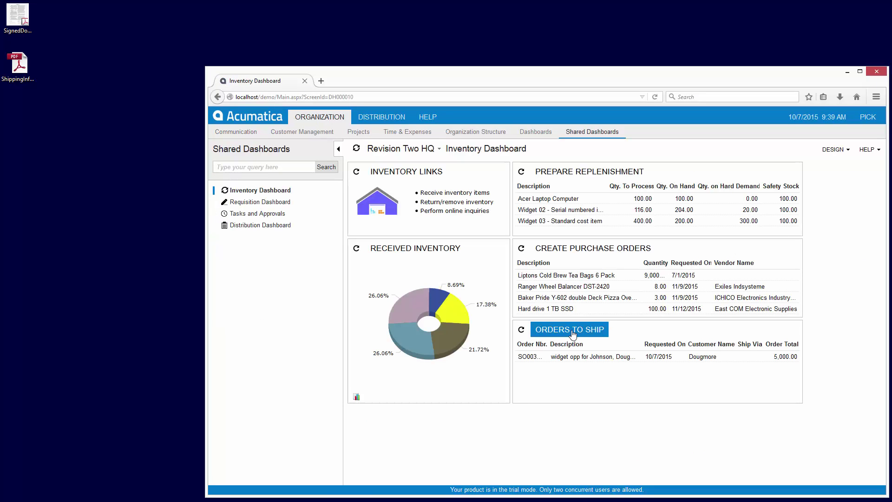
From Orders to Ship, find the 'shipping' attachment in Files and open its owning sales order
left_click(572, 332)
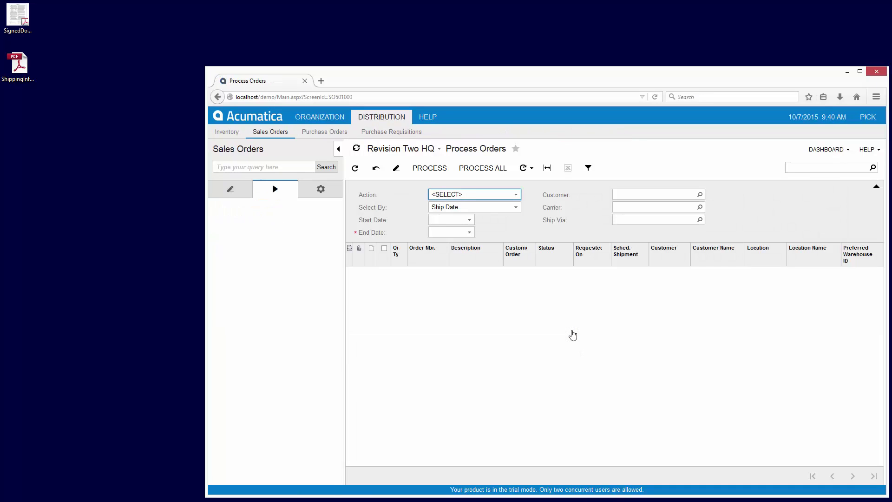
type("shippin")
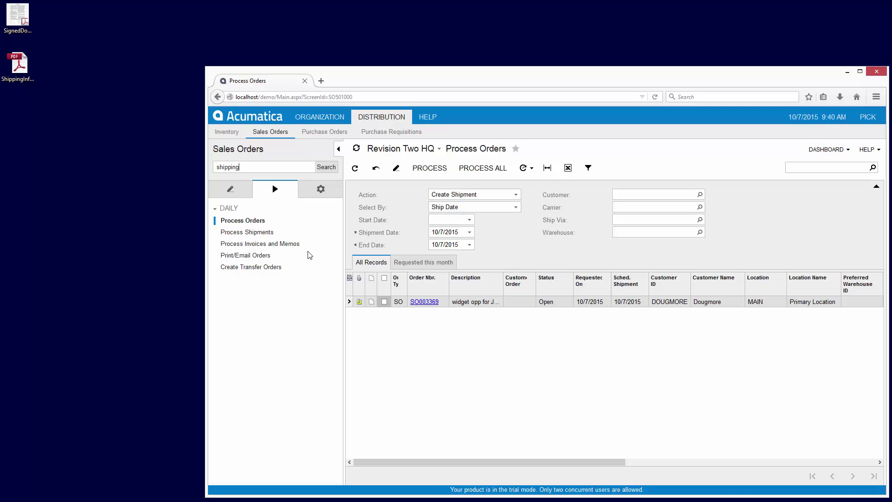
type("g")
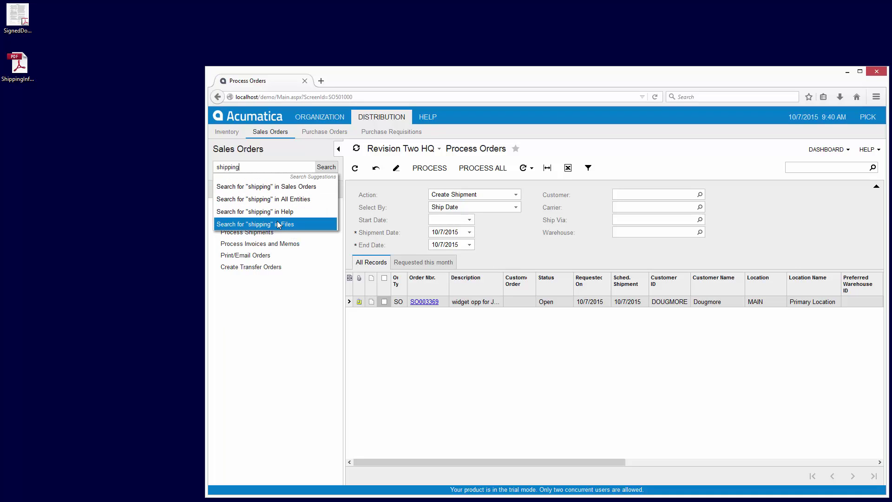
left_click(279, 225)
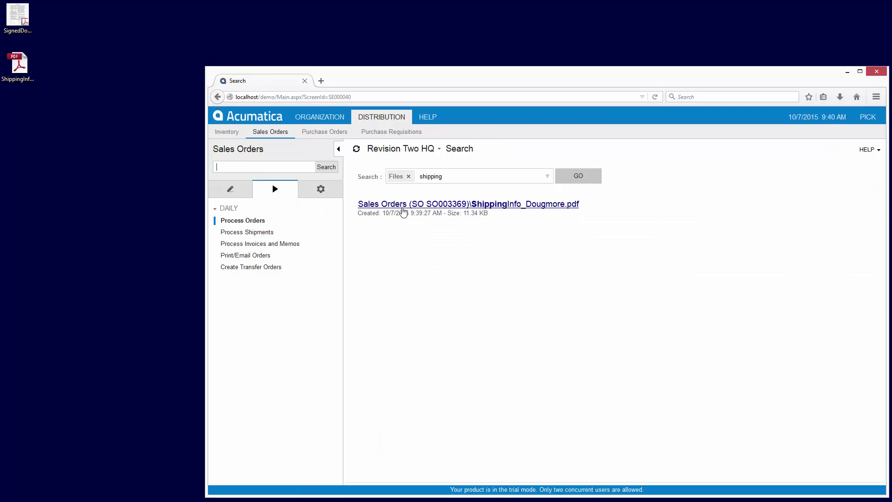
left_click(407, 204)
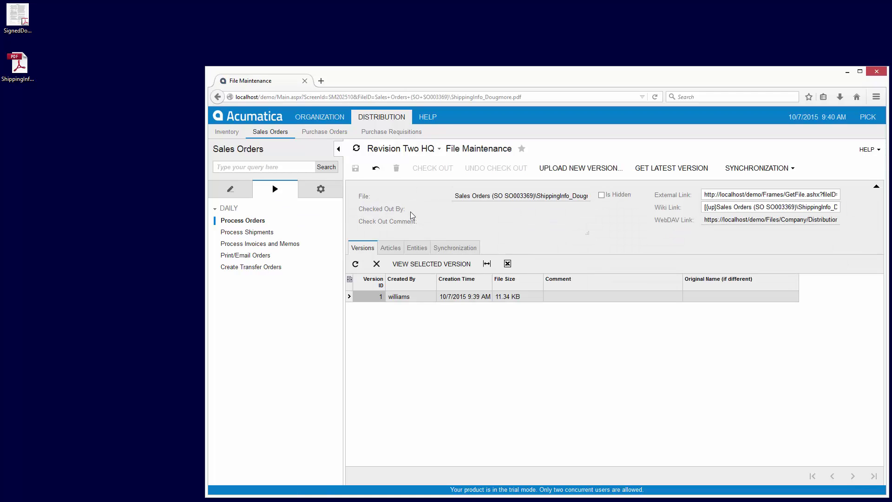
left_click(425, 249)
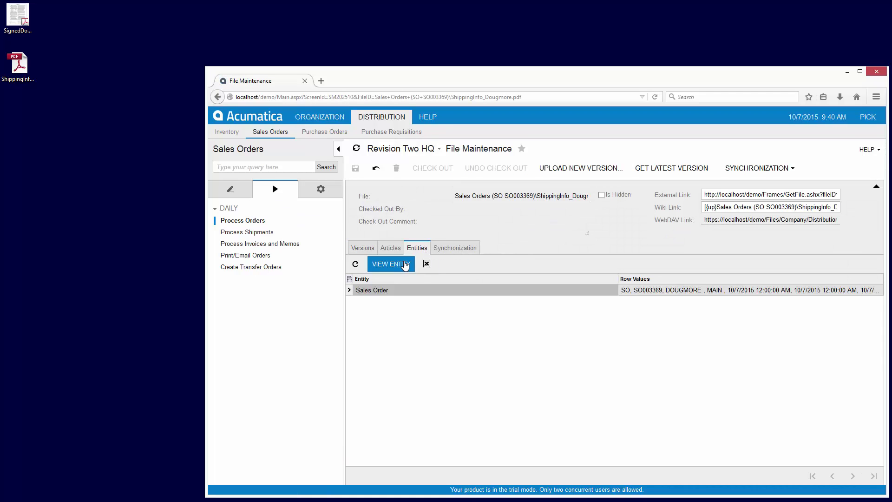
left_click(404, 264)
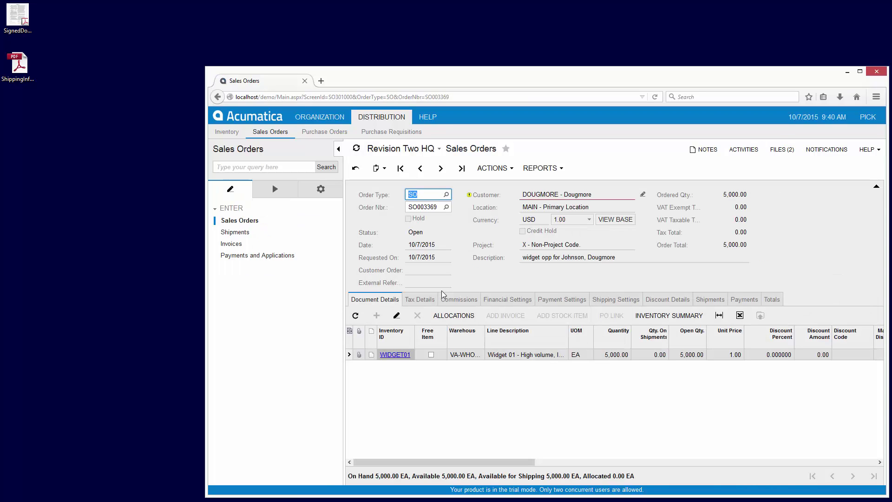
Create shipment 000806 for the order and save it with Ship Via set to UPSGROUND
left_click(496, 168)
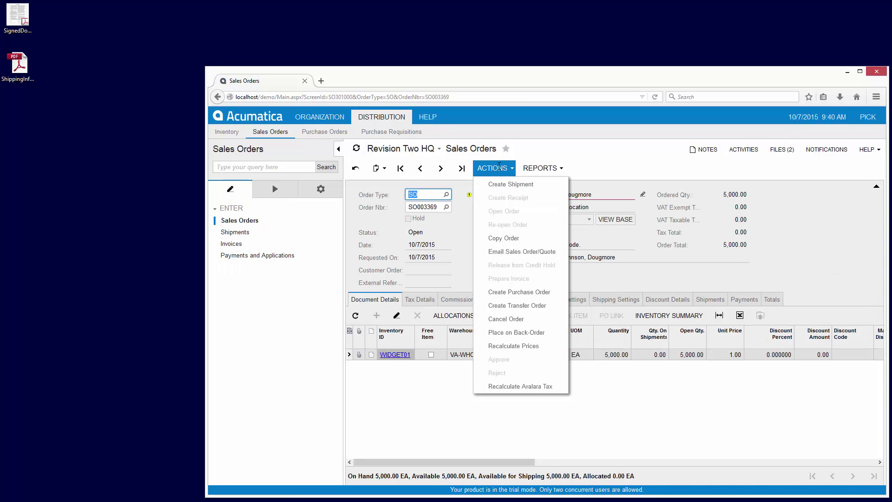
left_click(513, 184)
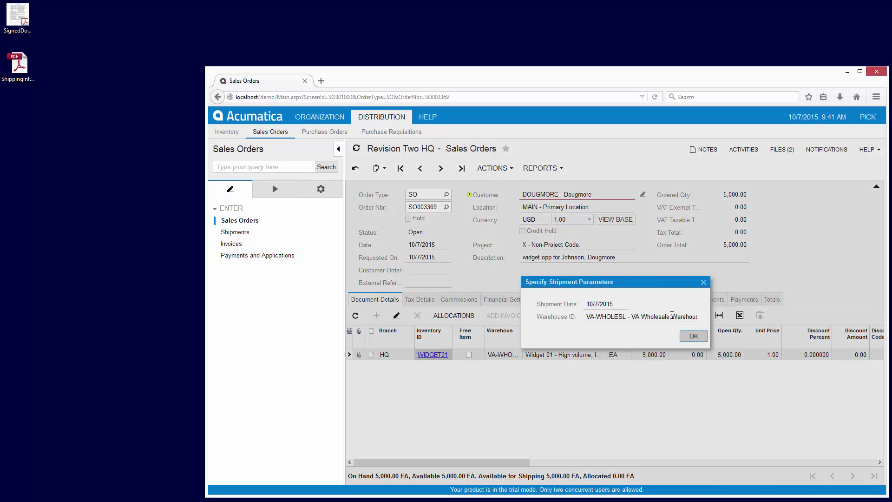
left_click(692, 338)
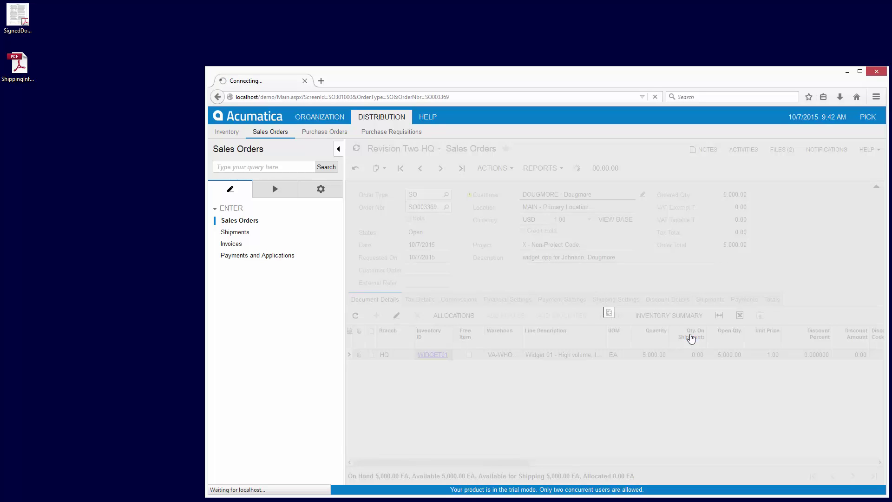
left_click(460, 275)
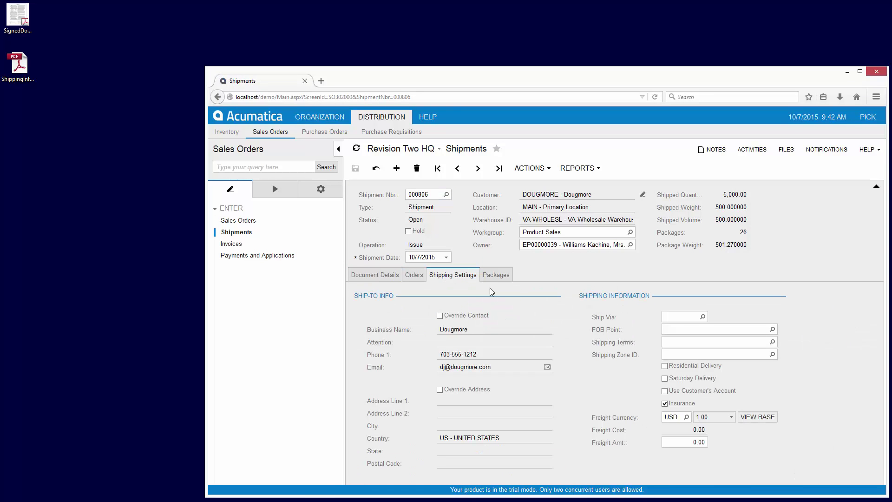
left_click(702, 318)
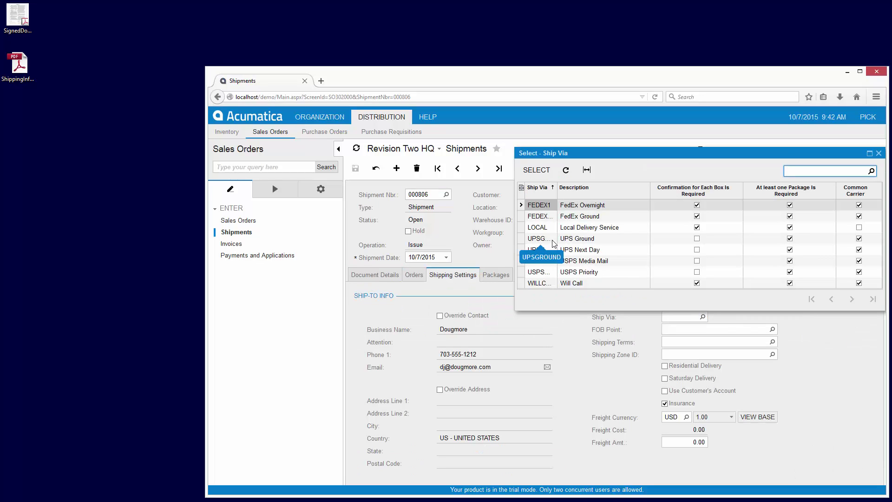
double_click(554, 240)
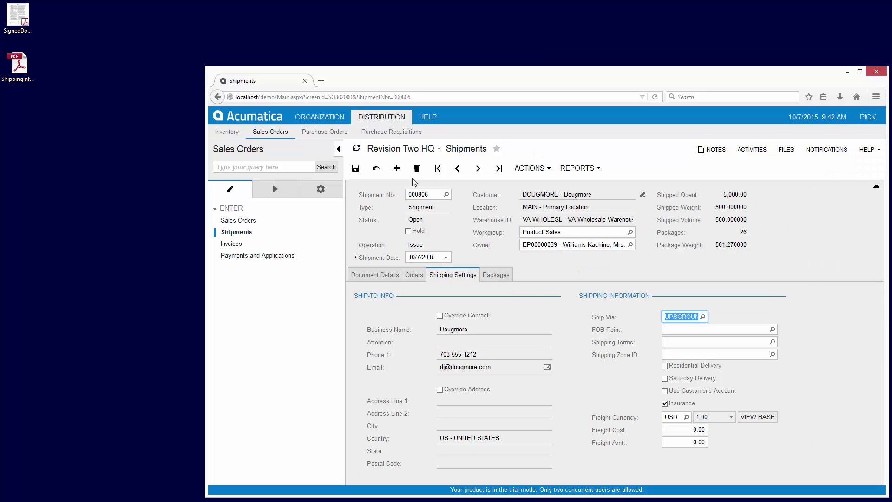
left_click(355, 168)
Mark the LARGE and SMALL packages as confirmed, save, and confirm the shipment
left_click(496, 275)
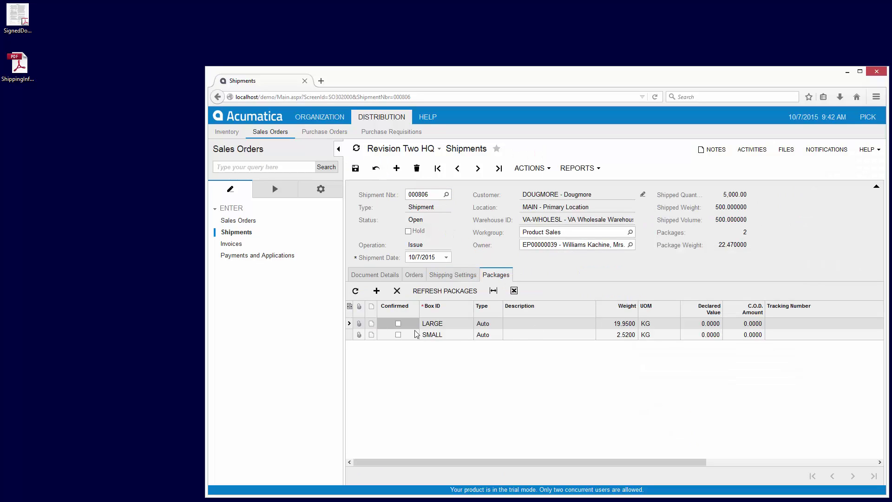
left_click(398, 334)
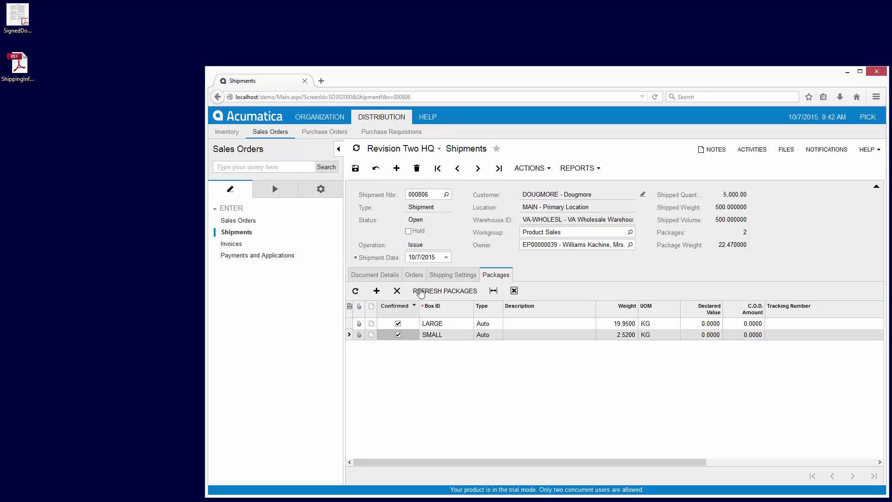
left_click(356, 170)
left_click(532, 168)
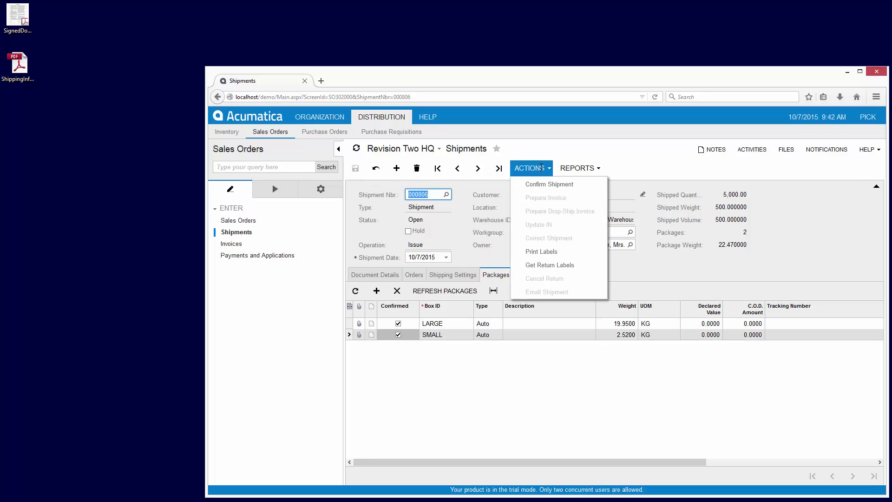
left_click(546, 184)
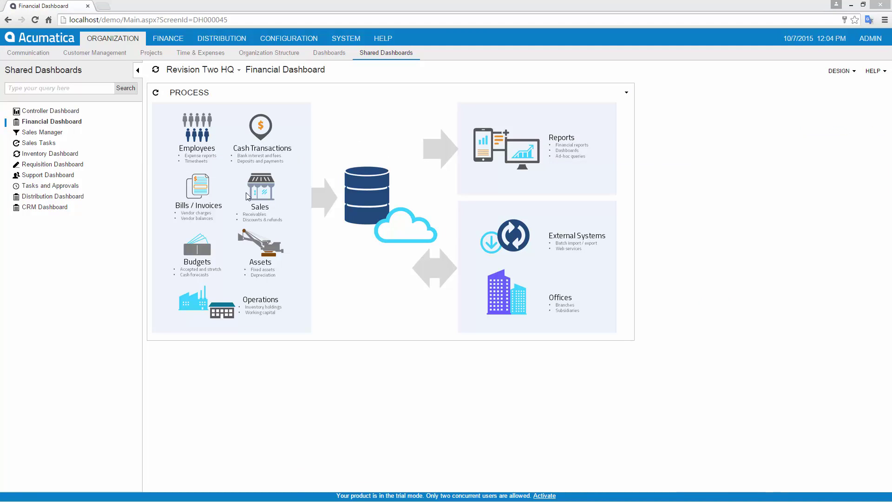
Under Process Shipments with the Prepare Invoice action, prepare an invoice for shipment 000806
left_click(260, 195)
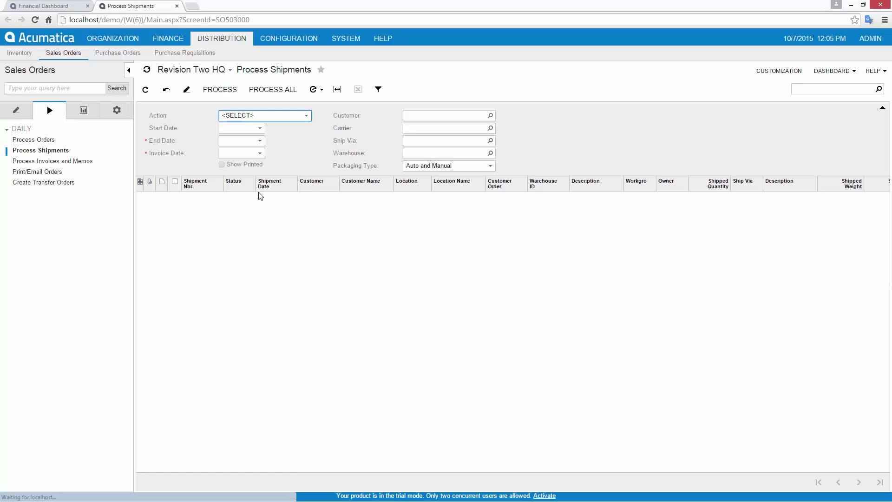
left_click(307, 116)
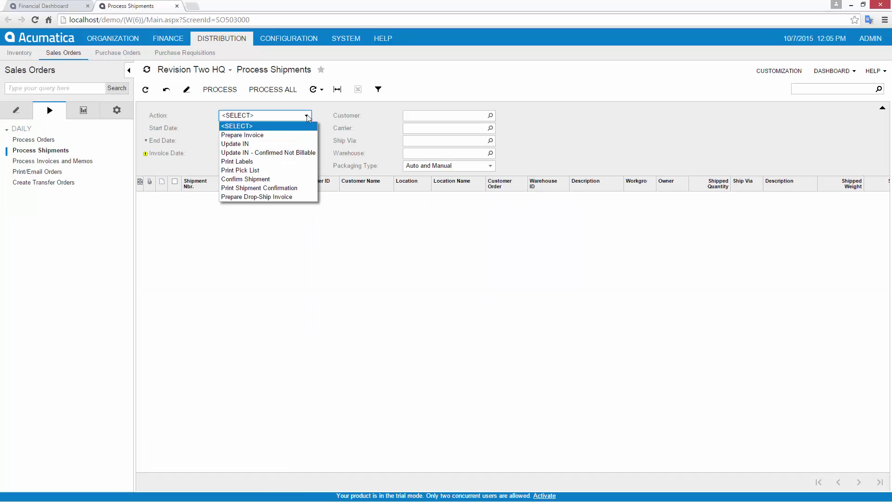
left_click(291, 135)
left_click(195, 206)
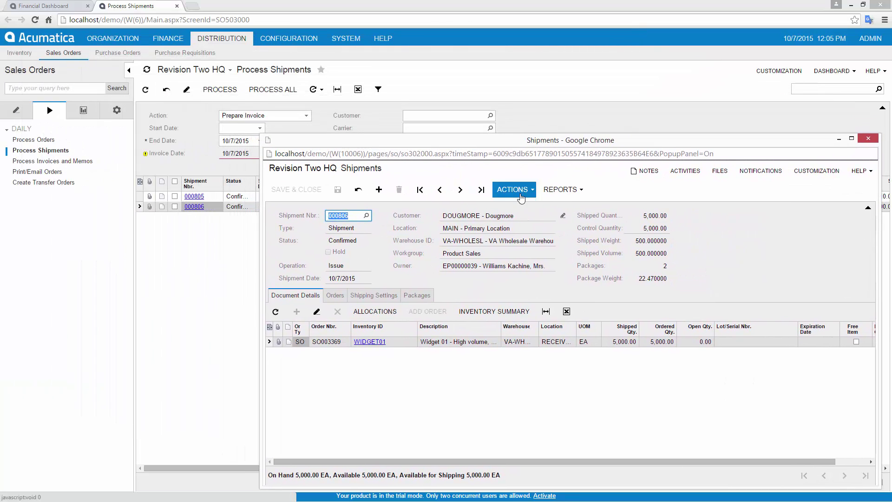
left_click(512, 189)
left_click(529, 218)
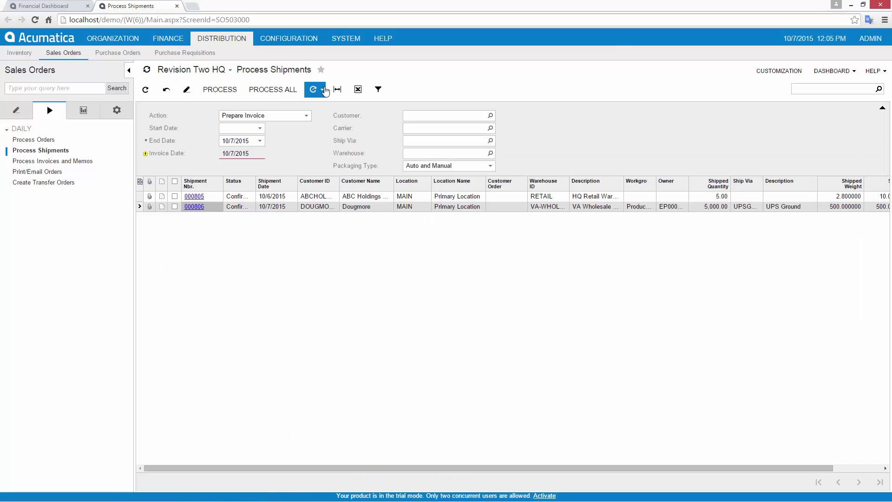
Add an active automation schedule for Process Shipments and save and close it
left_click(325, 90)
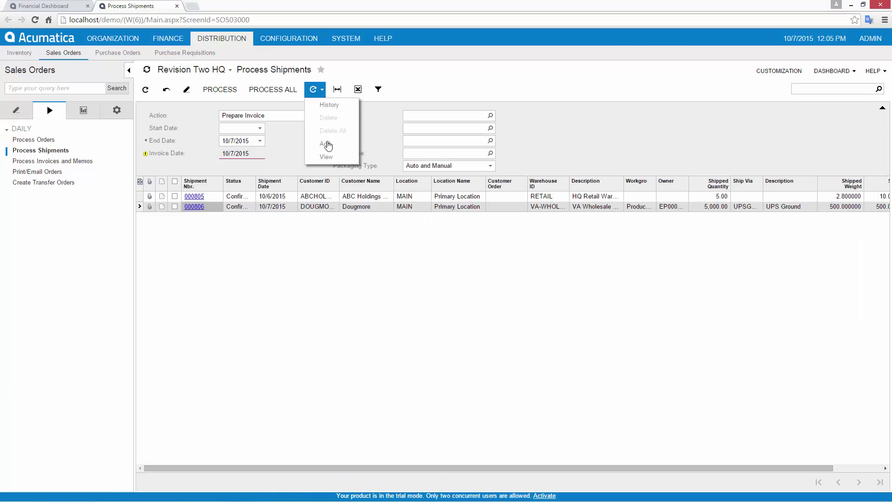
left_click(328, 155)
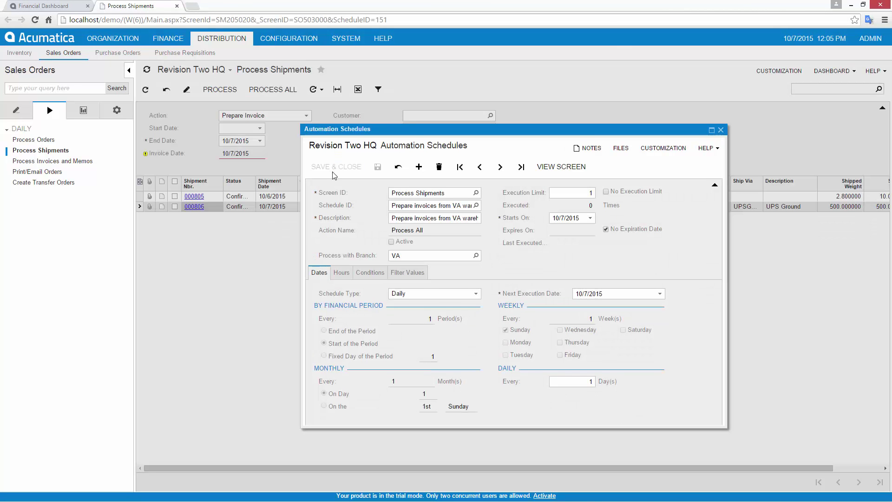
left_click(391, 241)
left_click(338, 167)
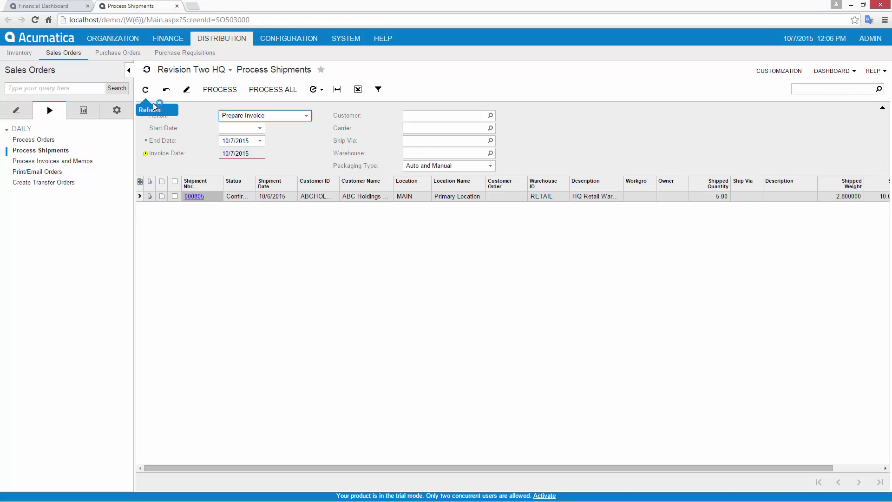
Release invoice AR003782 from Process Invoices and Memos using the Release action
left_click(54, 161)
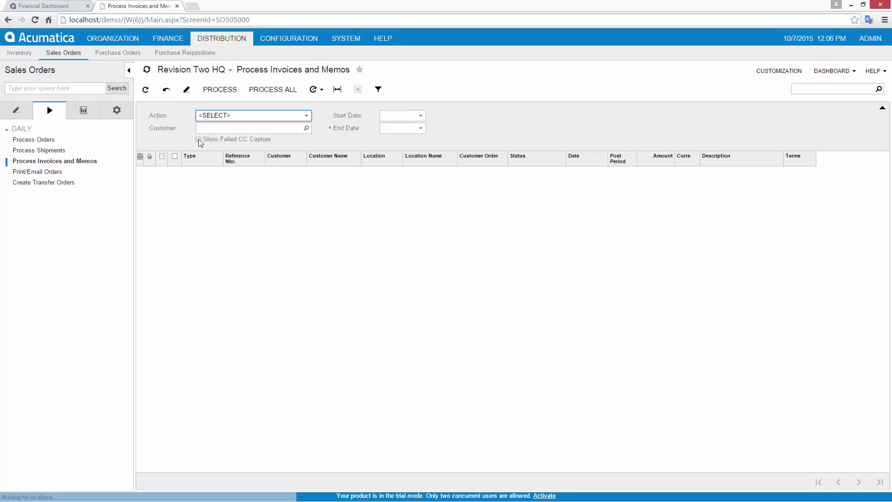
left_click(218, 116)
left_click(218, 136)
left_click(174, 158)
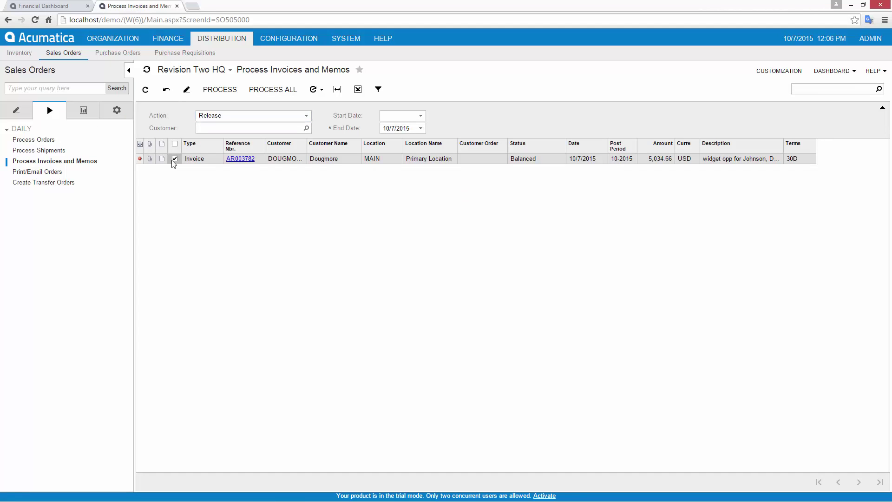
left_click(220, 90)
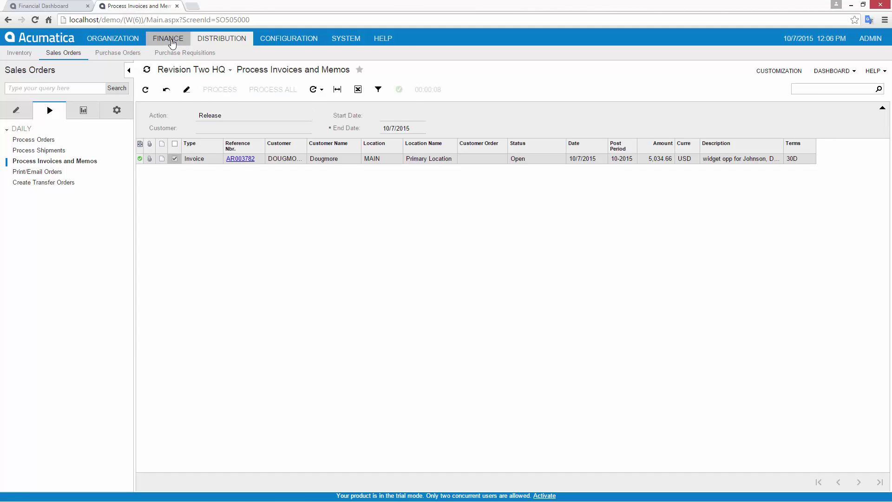
Open General Ledger Report Definitions in a new tab and run the General Ledger Details report
left_click(166, 41)
left_click(116, 110)
right_click(48, 270)
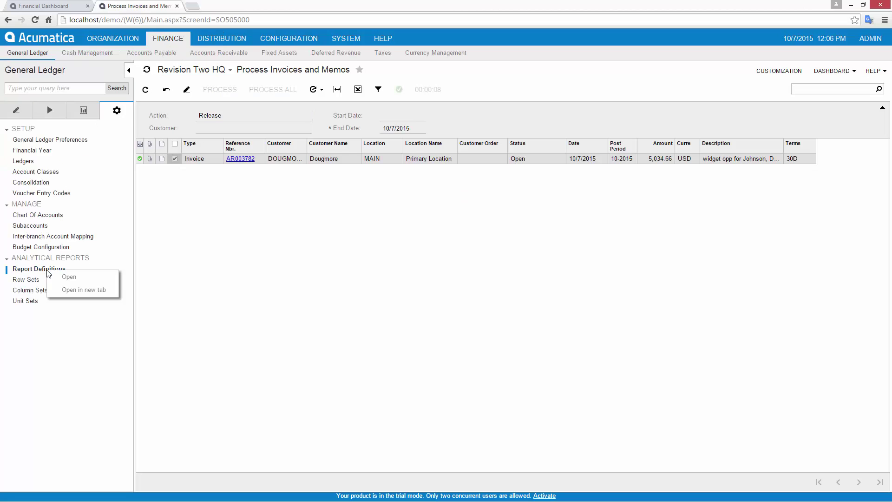
left_click(74, 291)
left_click(407, 89)
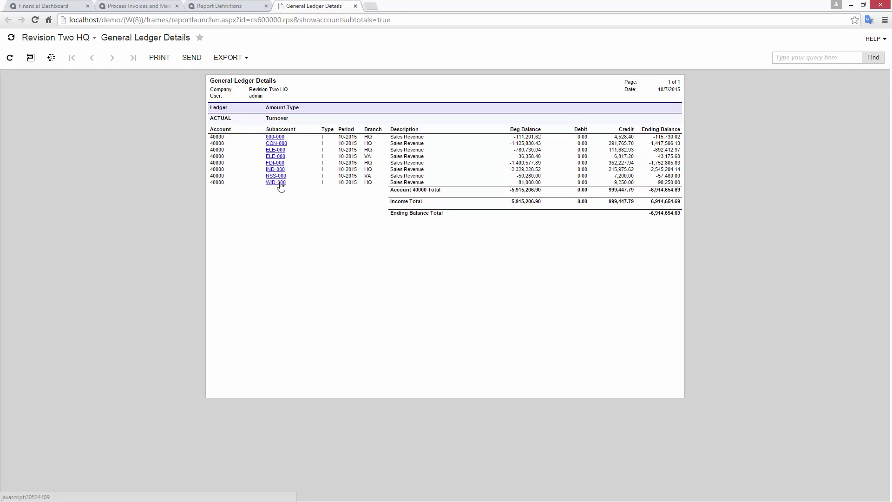
Drill into subaccount WID-000 to see 40000 Sales Revenue account details, including AR003782's 5,000.00 credit
left_click(281, 186)
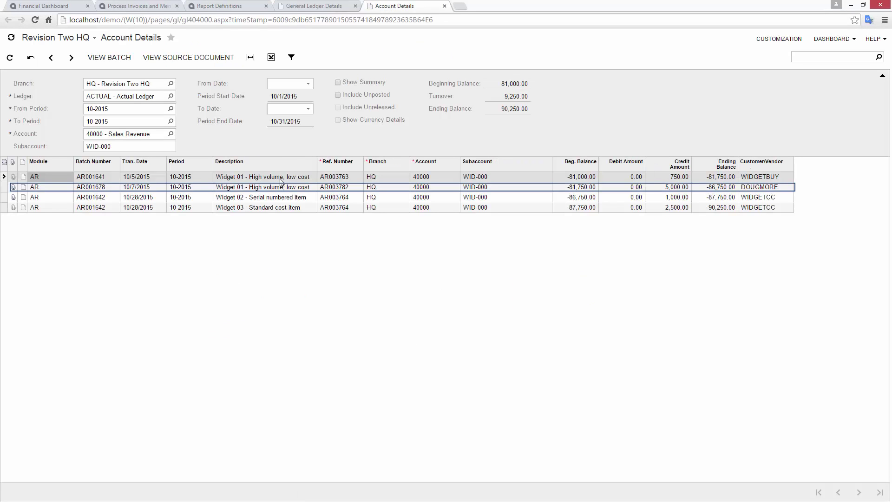